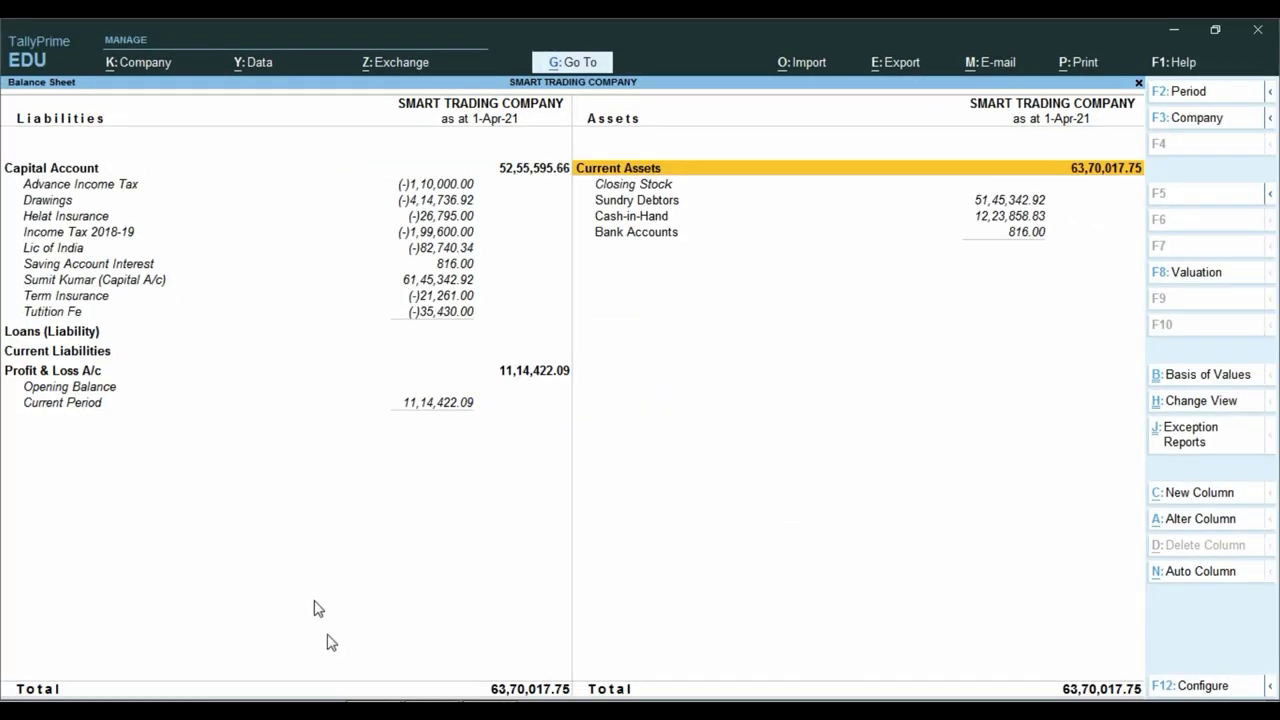
- Compare the TallyPrime balance sheet with the balance sheet on Sheet3 of the Excel workbook
{"action": "key", "text": "alt+Tab"}
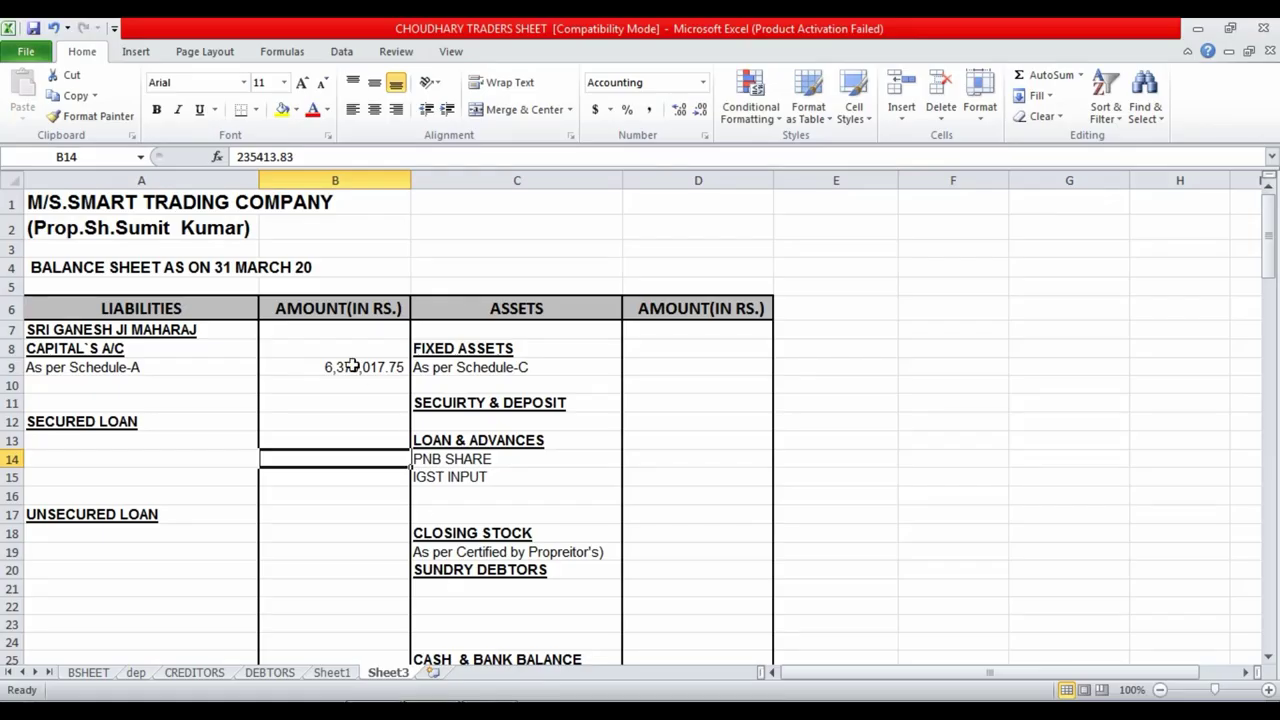
{"action": "key", "text": "alt+Tab"}
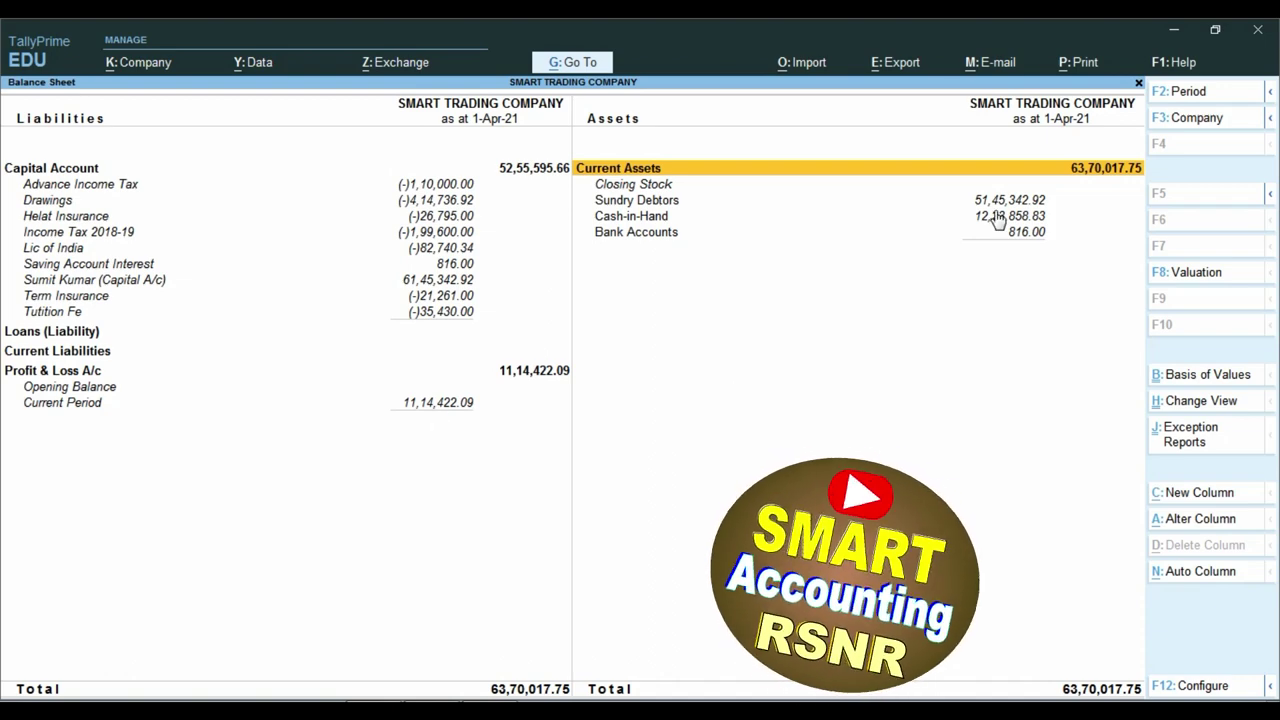
{"action": "key", "text": "alt+Tab"}
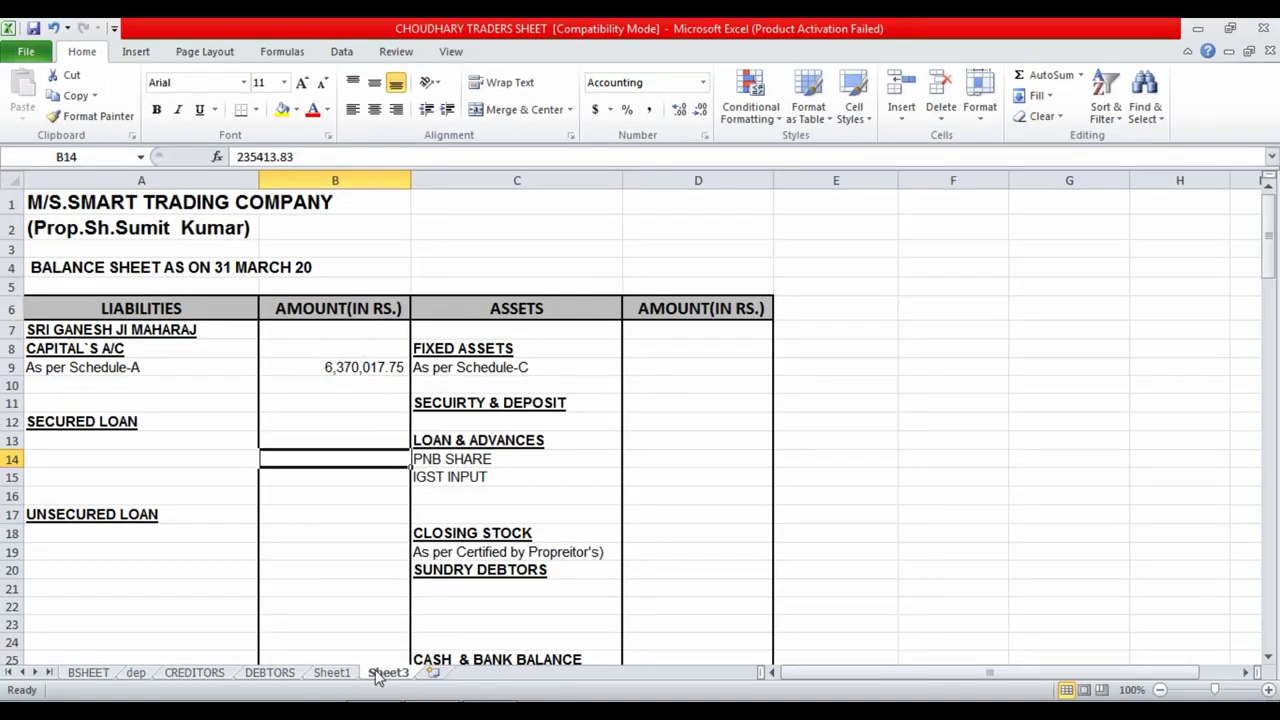
- Examine the capital account on Sheet1, checking the deduction amounts from Drawings to Tution Fee and the Balance C/f. amount
{"action": "left_click", "coordinate": [332, 673]}
{"action": "left_click", "coordinate": [488, 291]}
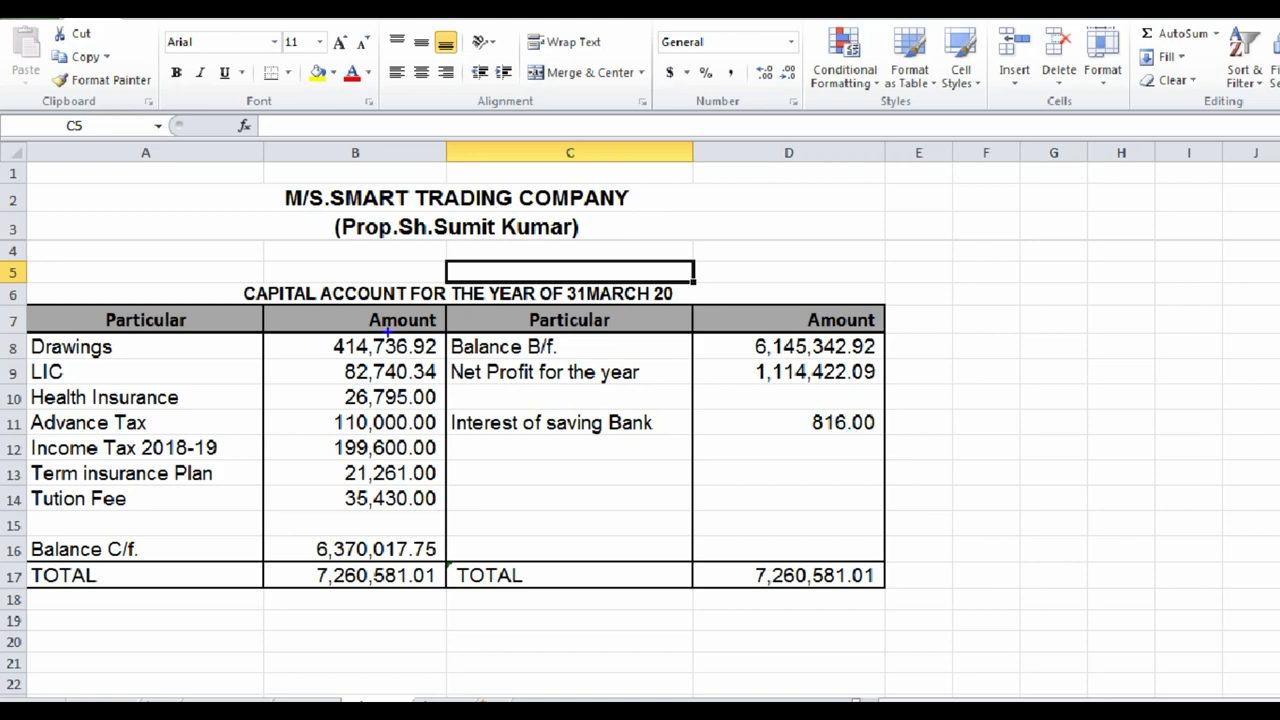
{"action": "mouse_move", "coordinate": [288, 324]}
{"action": "left_mouse_down"}
{"action": "mouse_move", "coordinate": [314, 429]}
{"action": "mouse_move", "coordinate": [441, 489]}
{"action": "mouse_move", "coordinate": [446, 507]}
{"action": "left_mouse_up"}
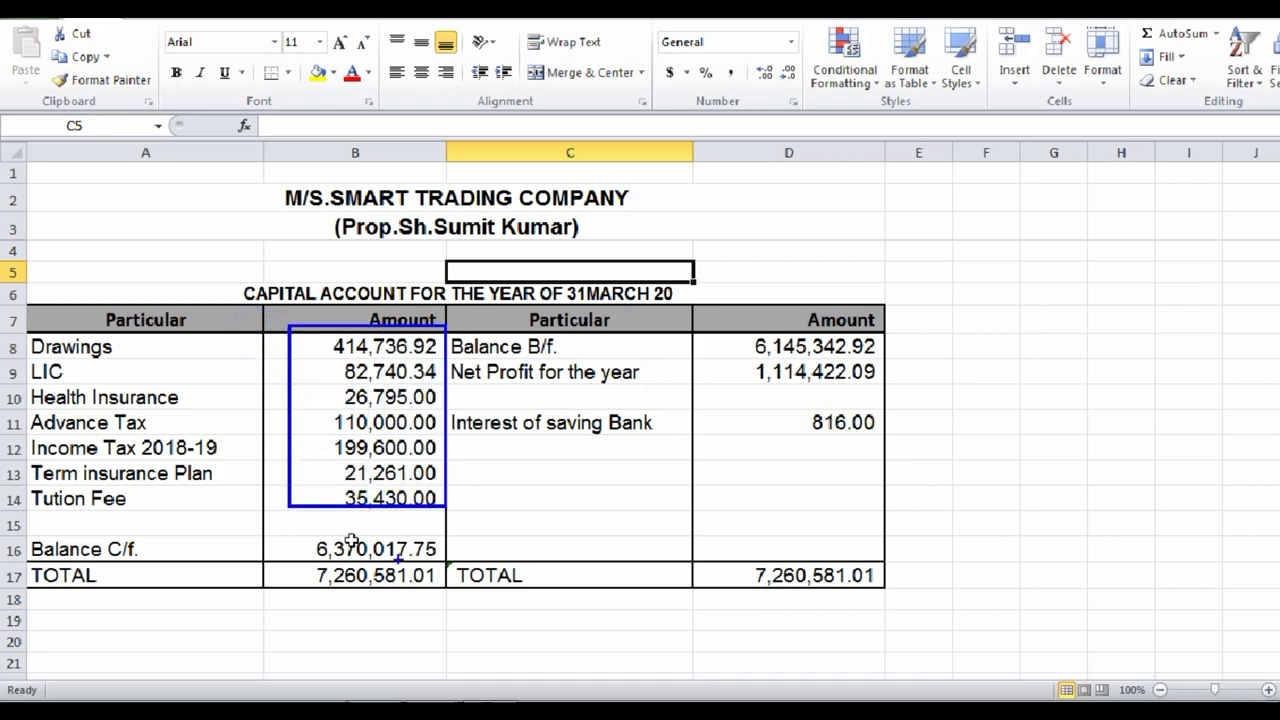
{"action": "key", "text": "Escape"}
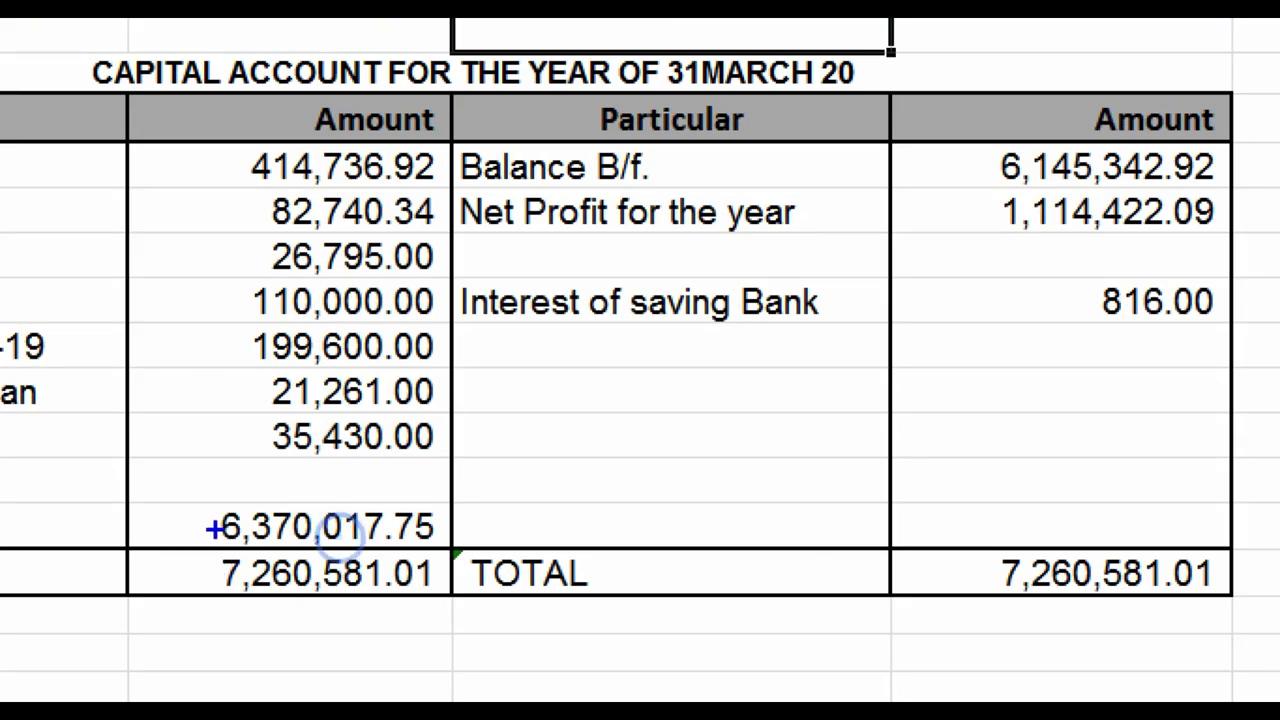
{"action": "mouse_move", "coordinate": [250, 513]}
{"action": "left_mouse_down"}
{"action": "mouse_move", "coordinate": [295, 538]}
{"action": "mouse_move", "coordinate": [457, 548]}
{"action": "left_mouse_up"}
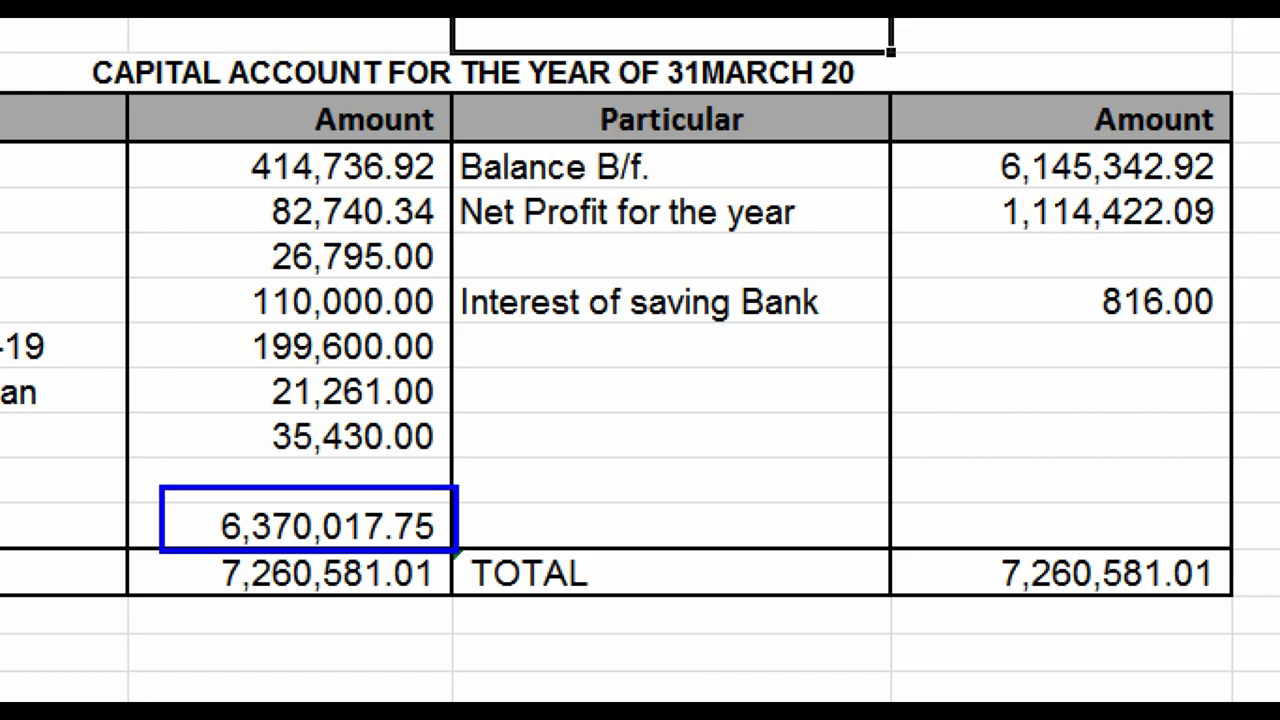
{"action": "key", "text": "Escape"}
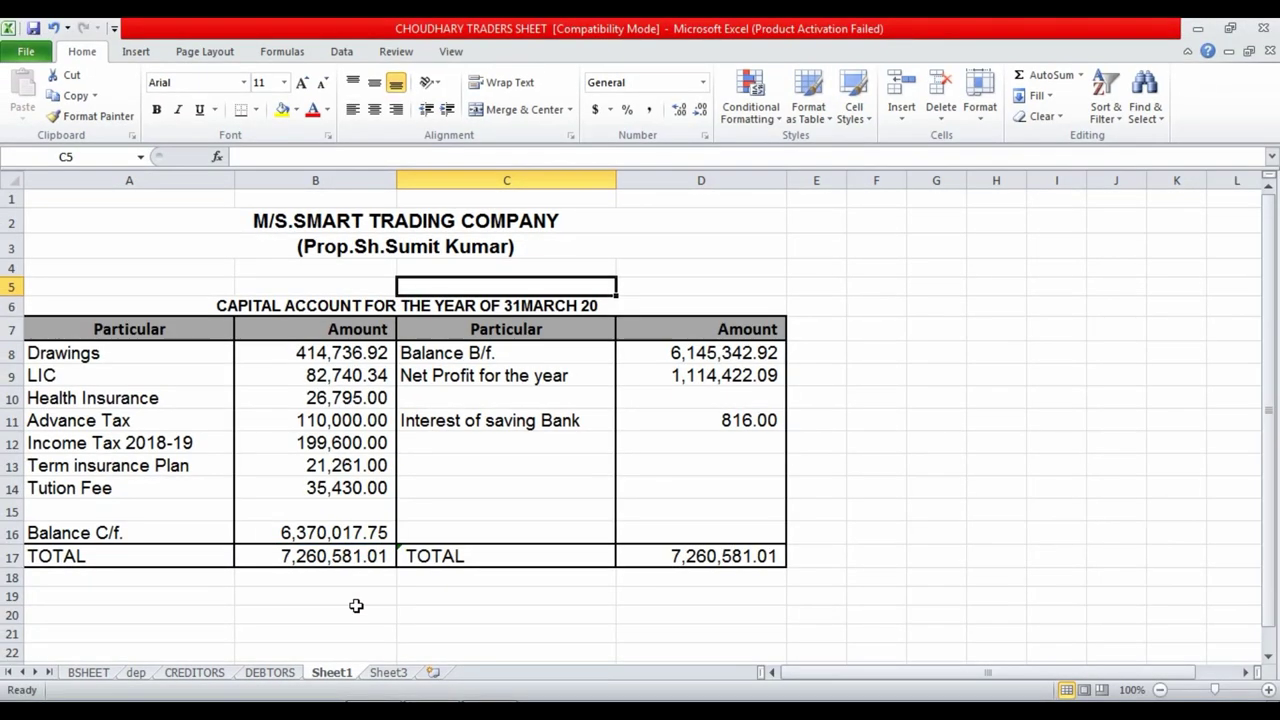
- Switch to TallyPrime and examine the ledger amounts listed under Capital Account in the balance sheet
{"action": "key", "text": "alt+Tab"}
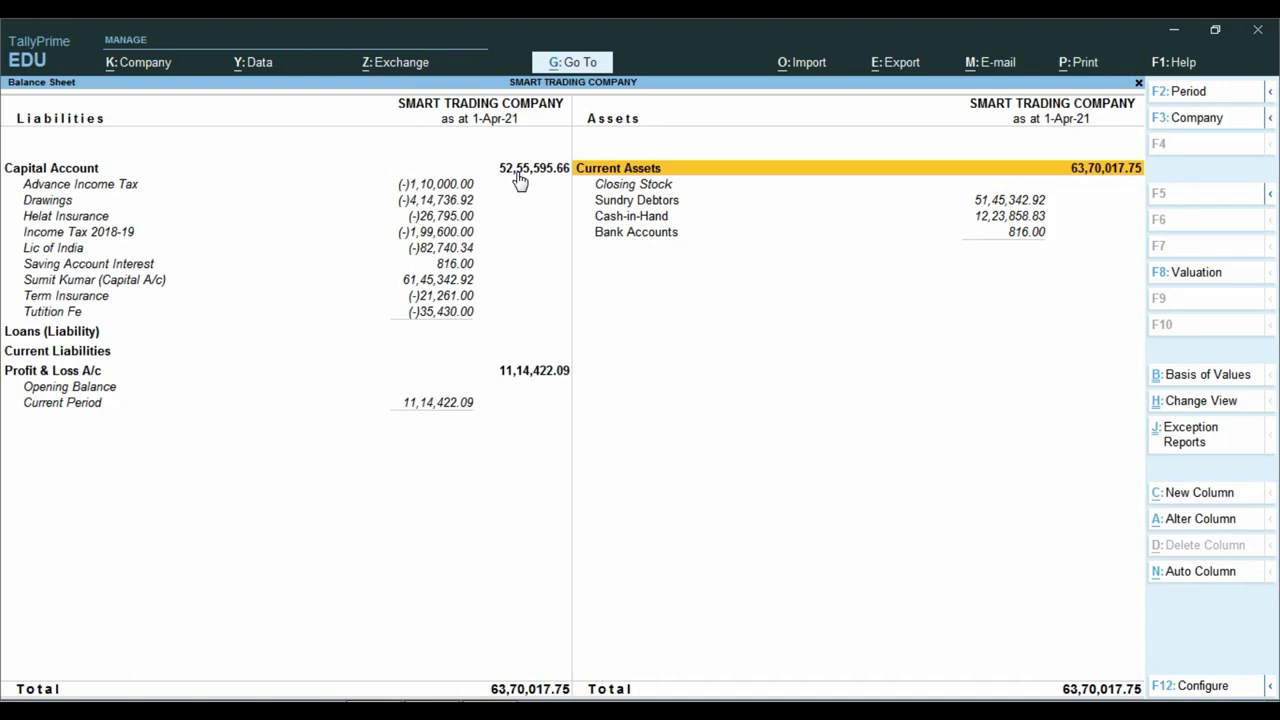
{"action": "key", "text": "ctrl+1"}
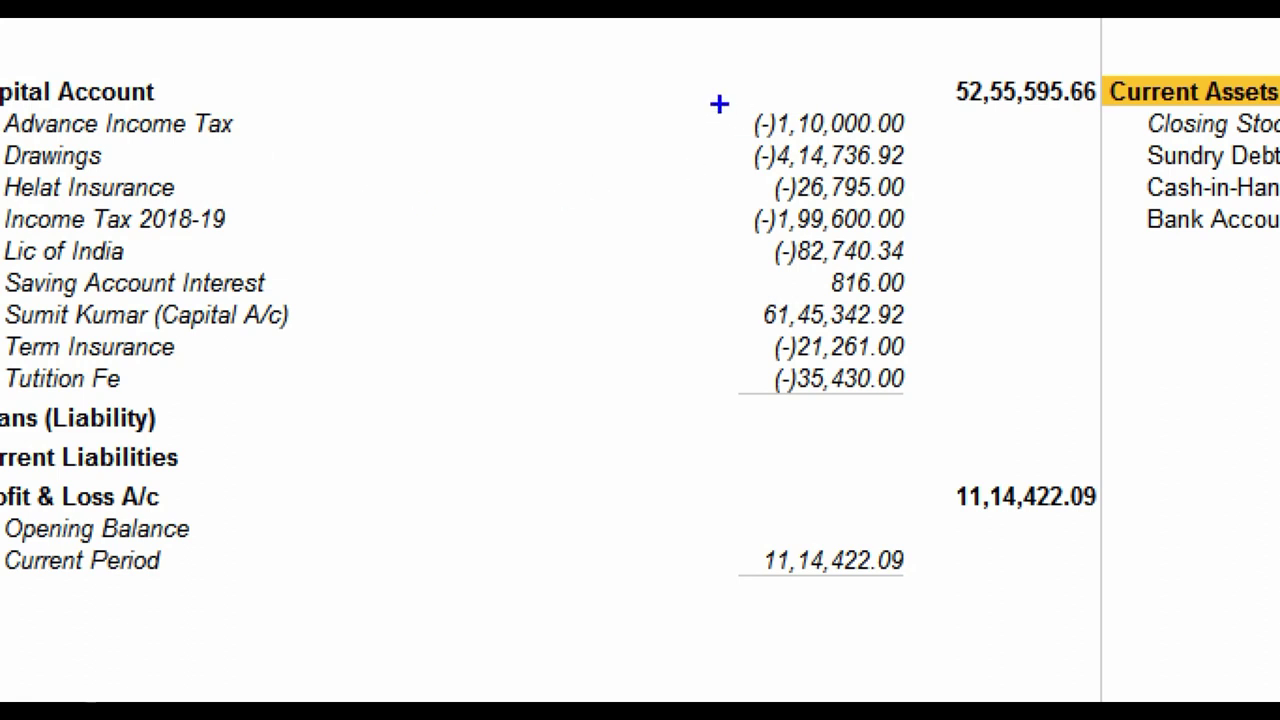
{"action": "mouse_move", "coordinate": [714, 100]}
{"action": "left_mouse_down"}
{"action": "mouse_move", "coordinate": [714, 152]}
{"action": "mouse_move", "coordinate": [891, 394]}
{"action": "mouse_move", "coordinate": [933, 406]}
{"action": "left_mouse_up"}
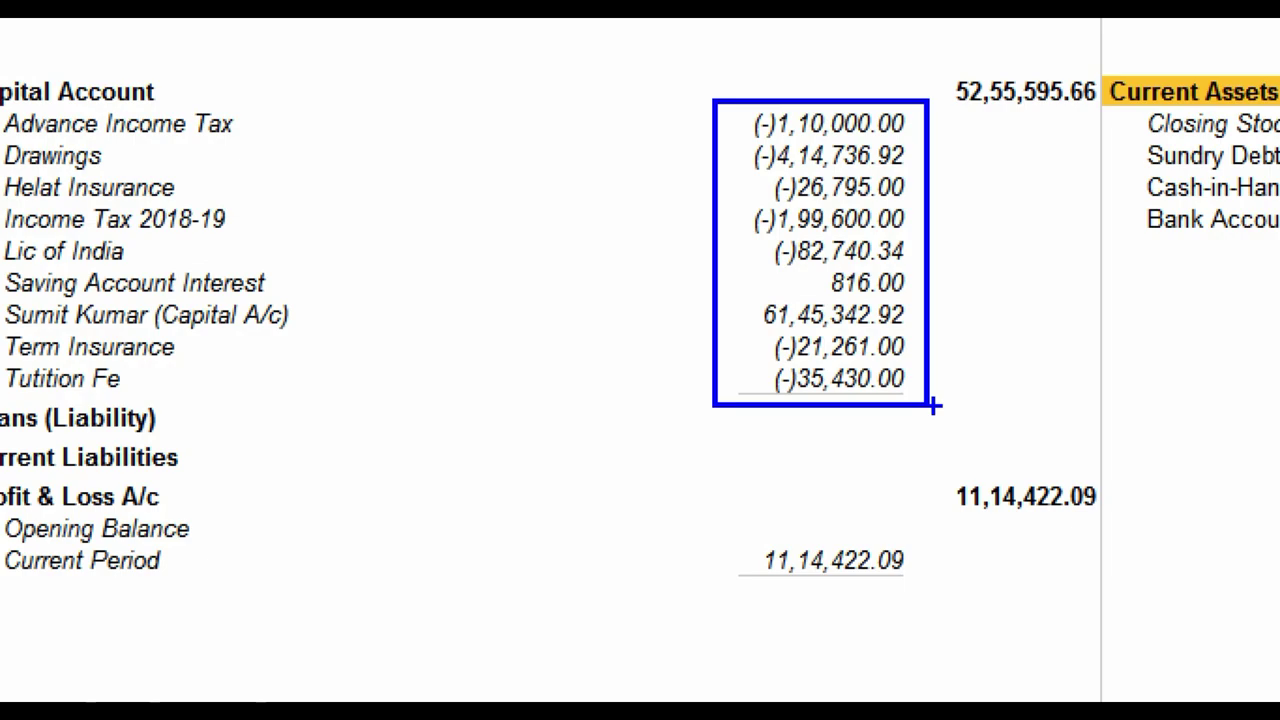
{"action": "key", "text": "Escape"}
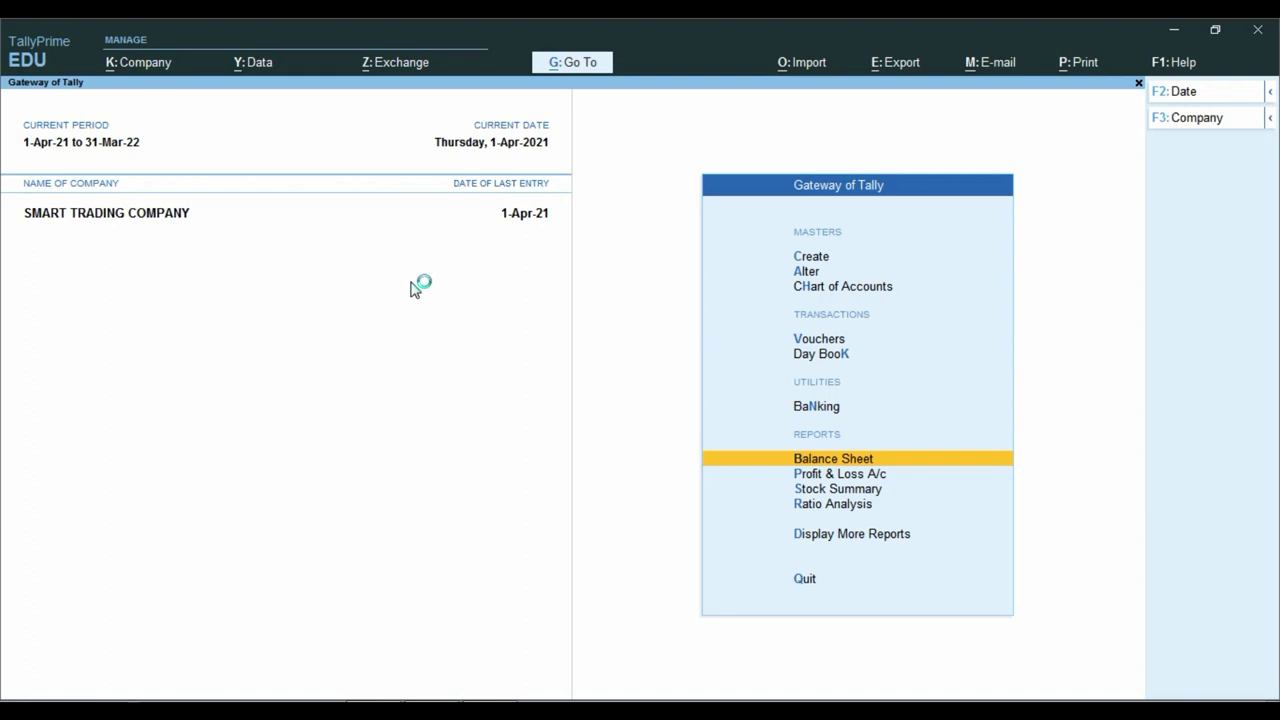
- Review the payment and receipt vouchers in the Day Book, from Drawings down to Income
{"action": "key", "text": "k"}
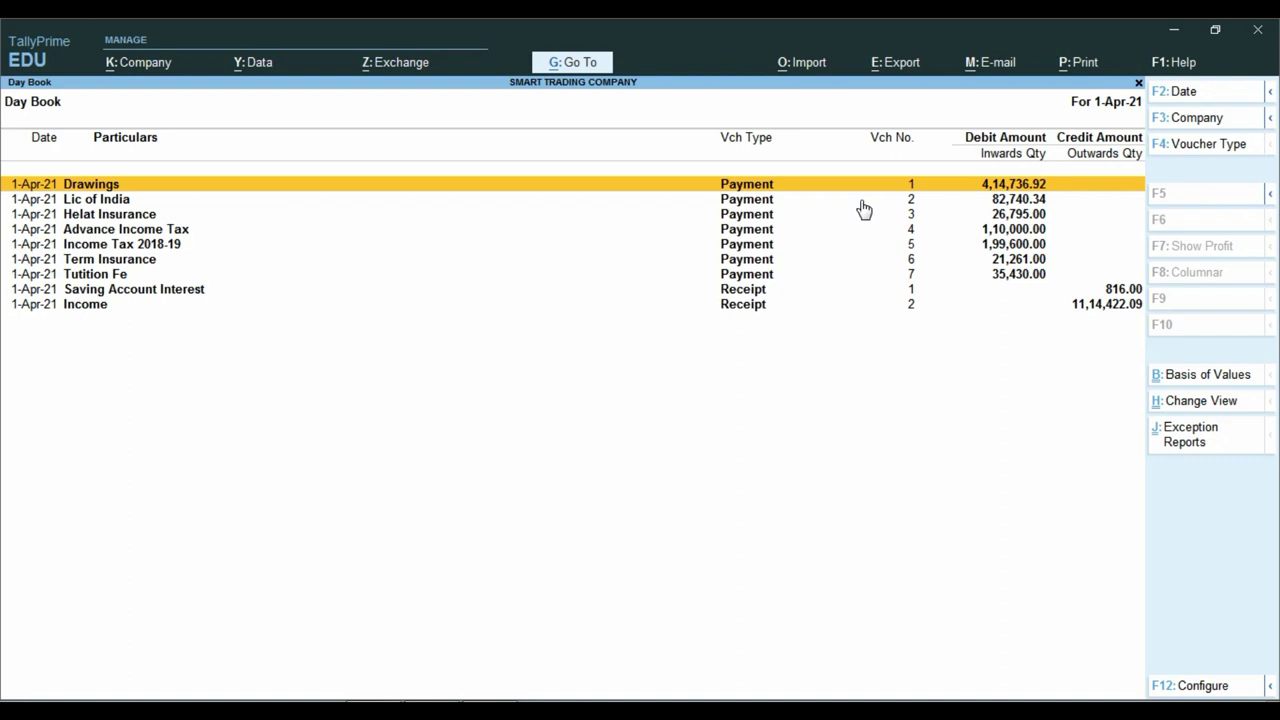
{"action": "key", "text": "Down"}
{"action": "key", "text": "Down"}
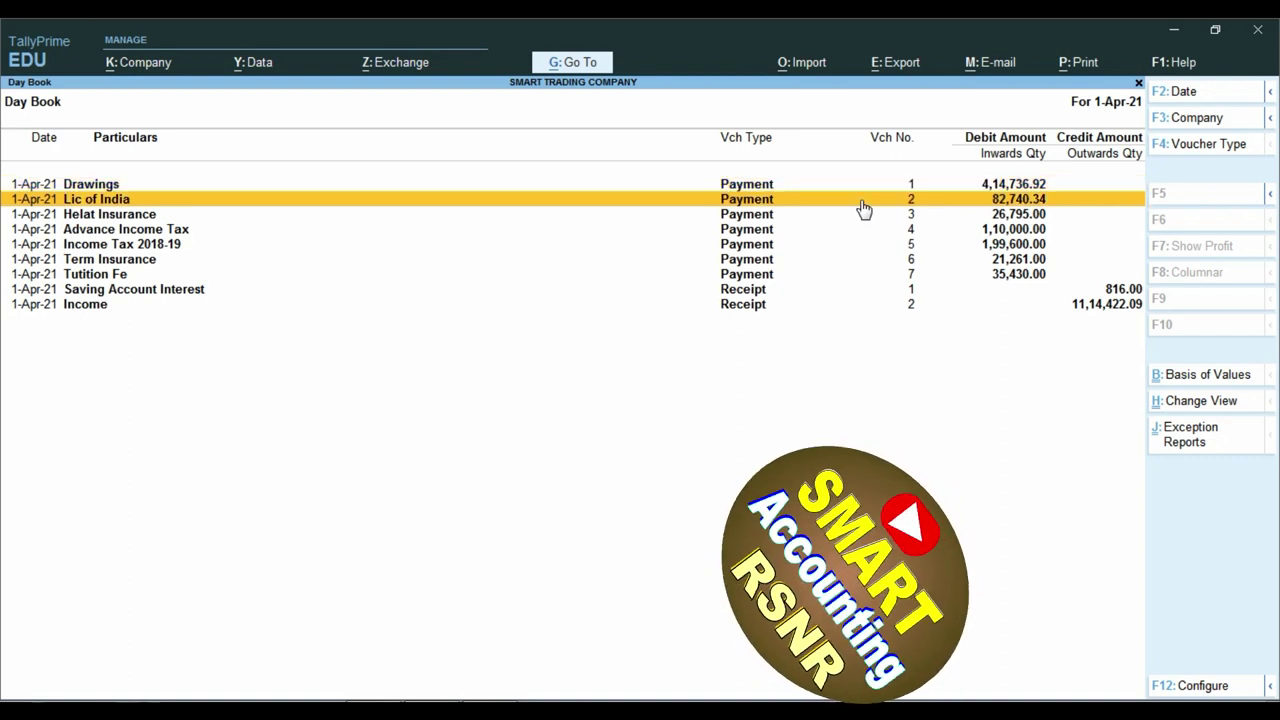
{"action": "key", "text": "Down"}
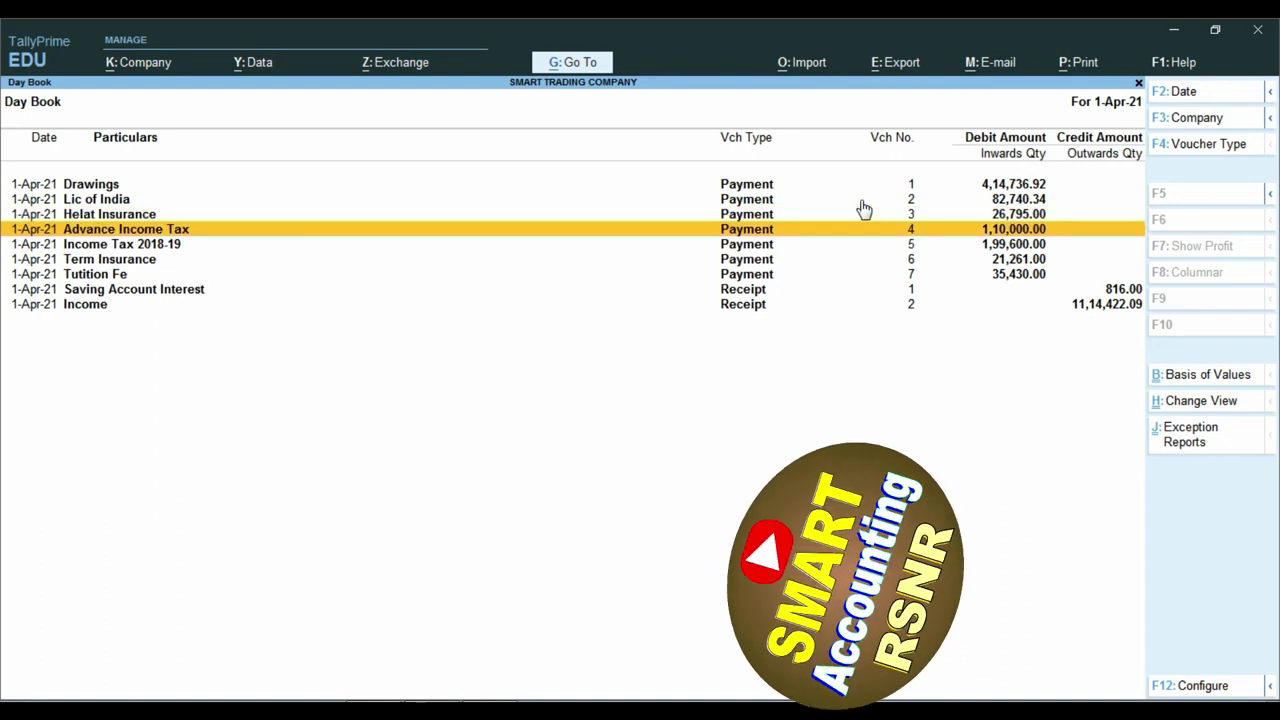
{"action": "key", "text": "Down"}
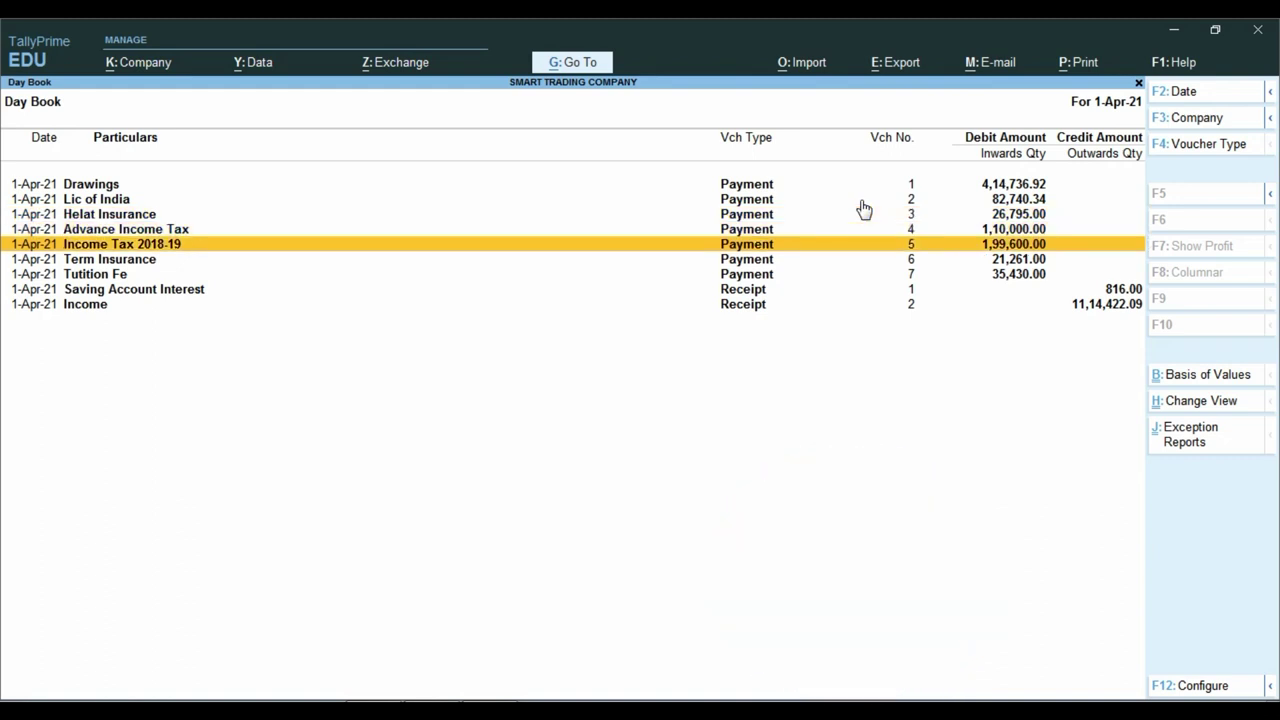
{"action": "key", "text": "Down"}
{"action": "key", "text": "Down"}
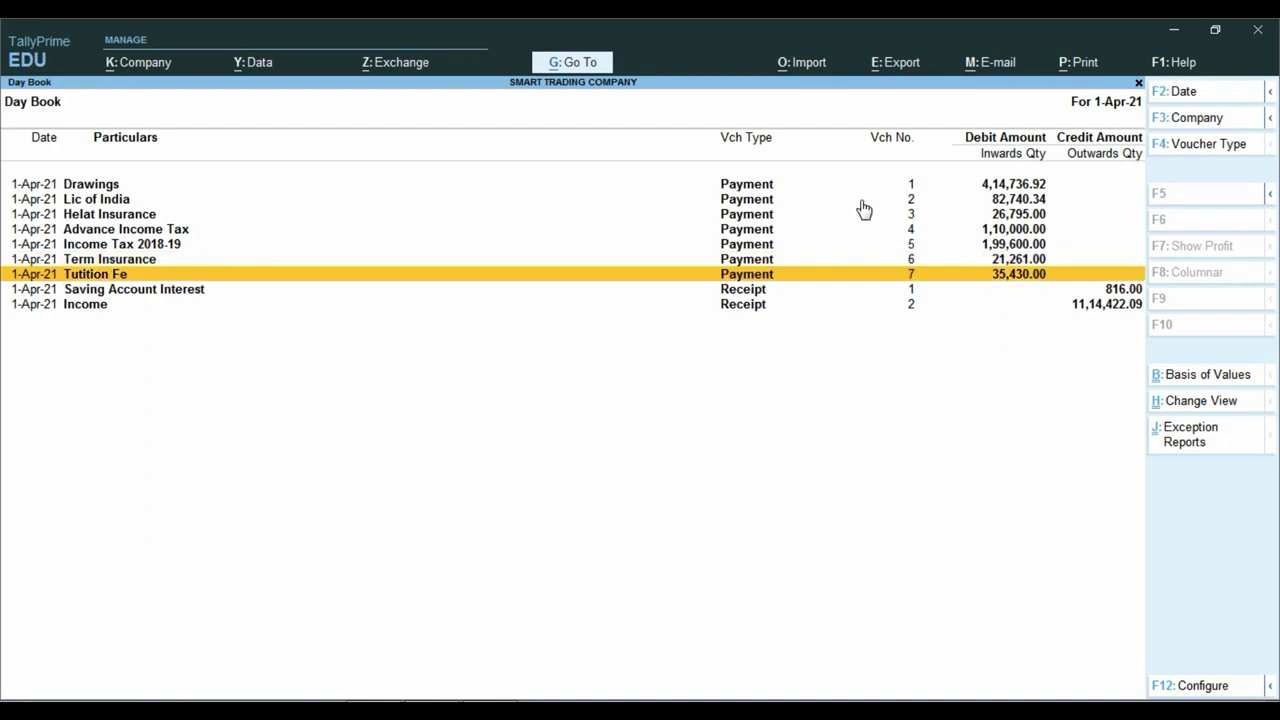
{"action": "key", "text": "Down"}
{"action": "key", "text": "Down"}
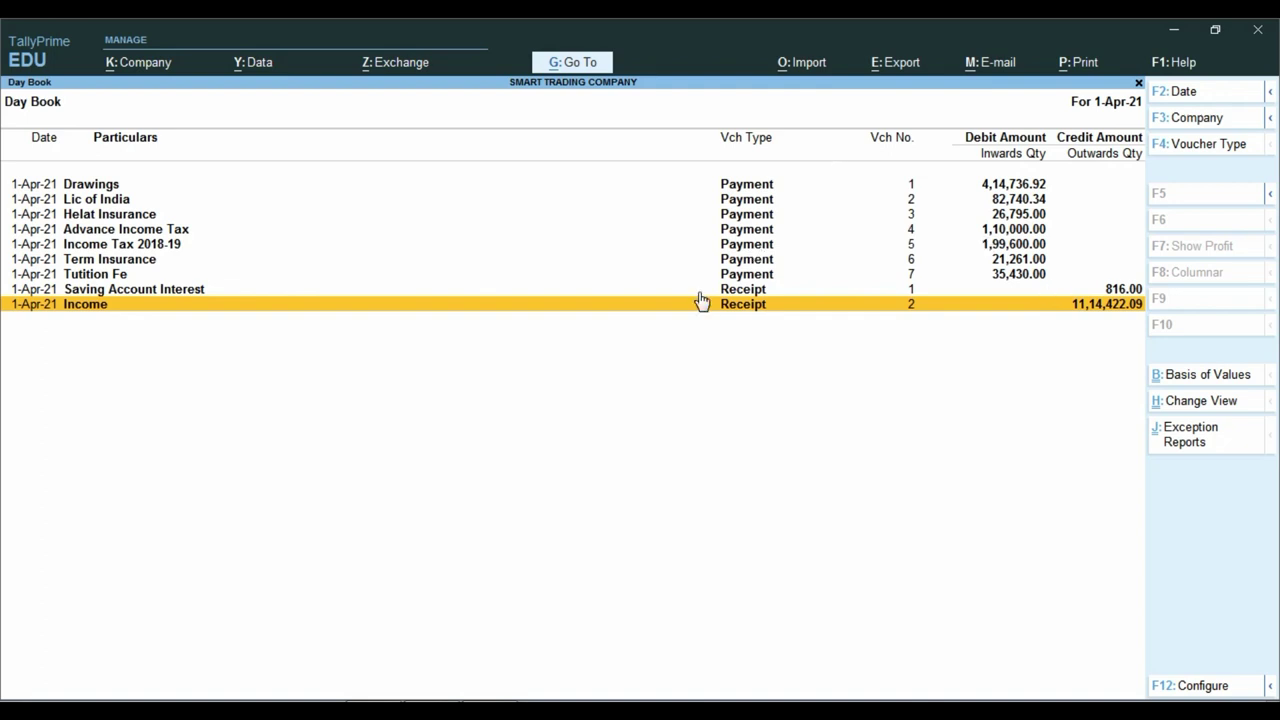
{"action": "key", "text": "Escape"}
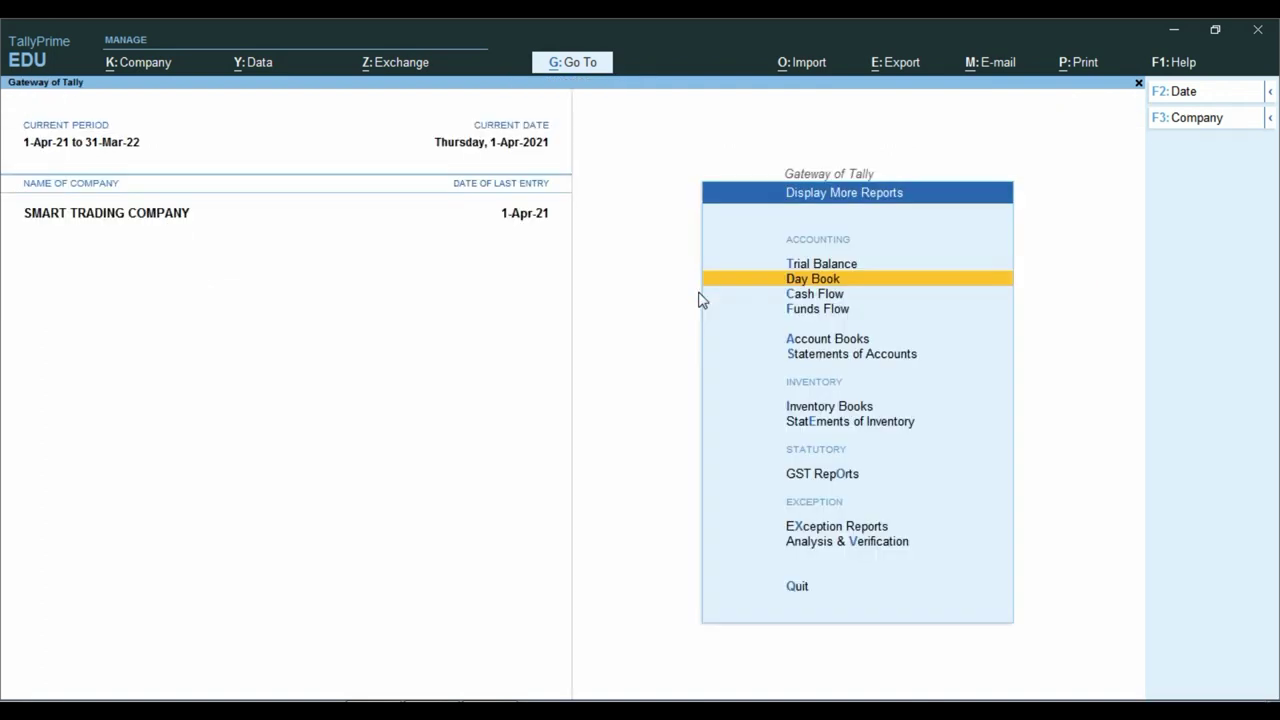
- Reopen the balance sheet in detailed view and compare the proprietor's capital ledger with the Balance B/f. amount in the Excel capital account
{"action": "key", "text": "F1"}
{"action": "left_click", "coordinate": [1264, 58]}
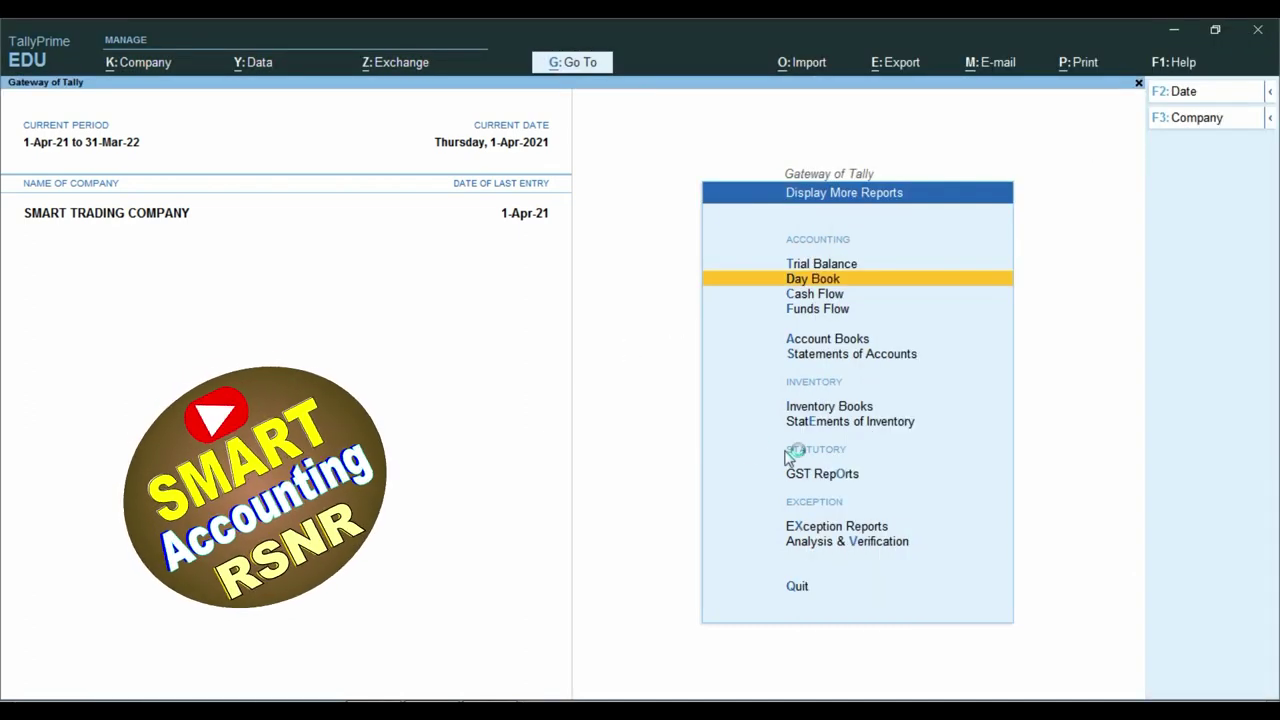
{"action": "key", "text": "Escape"}
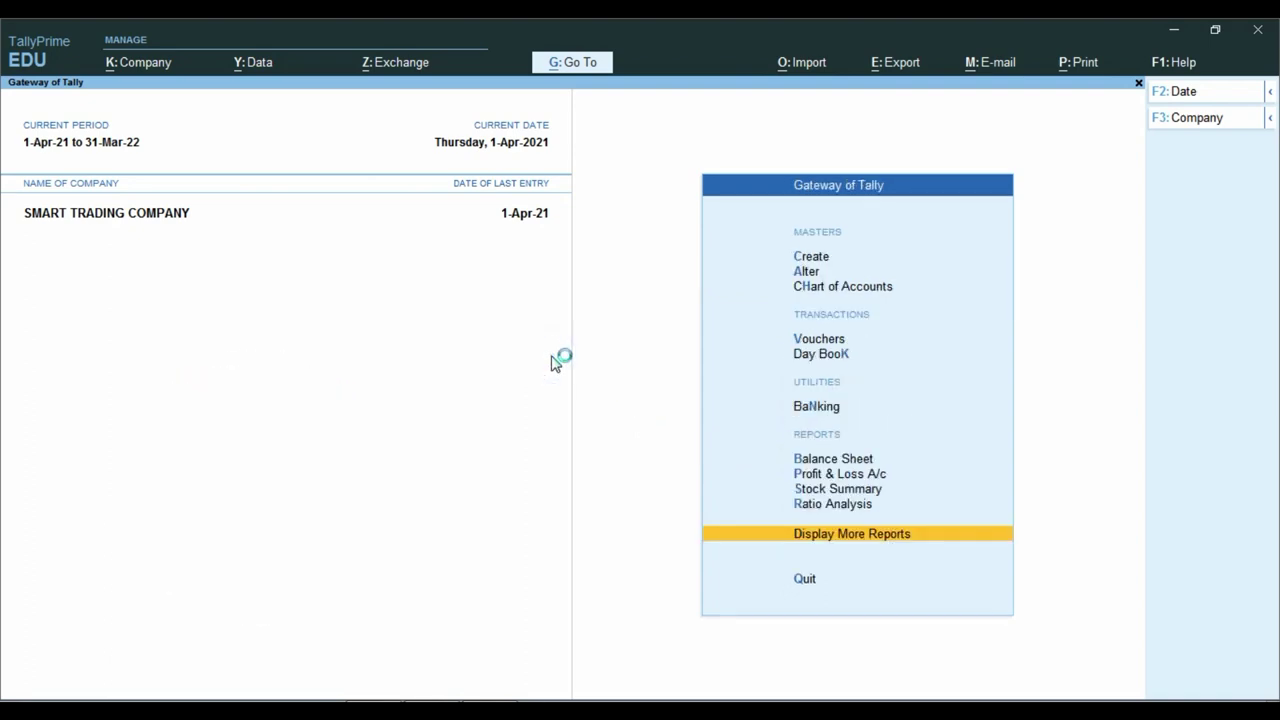
{"action": "key", "text": "b"}
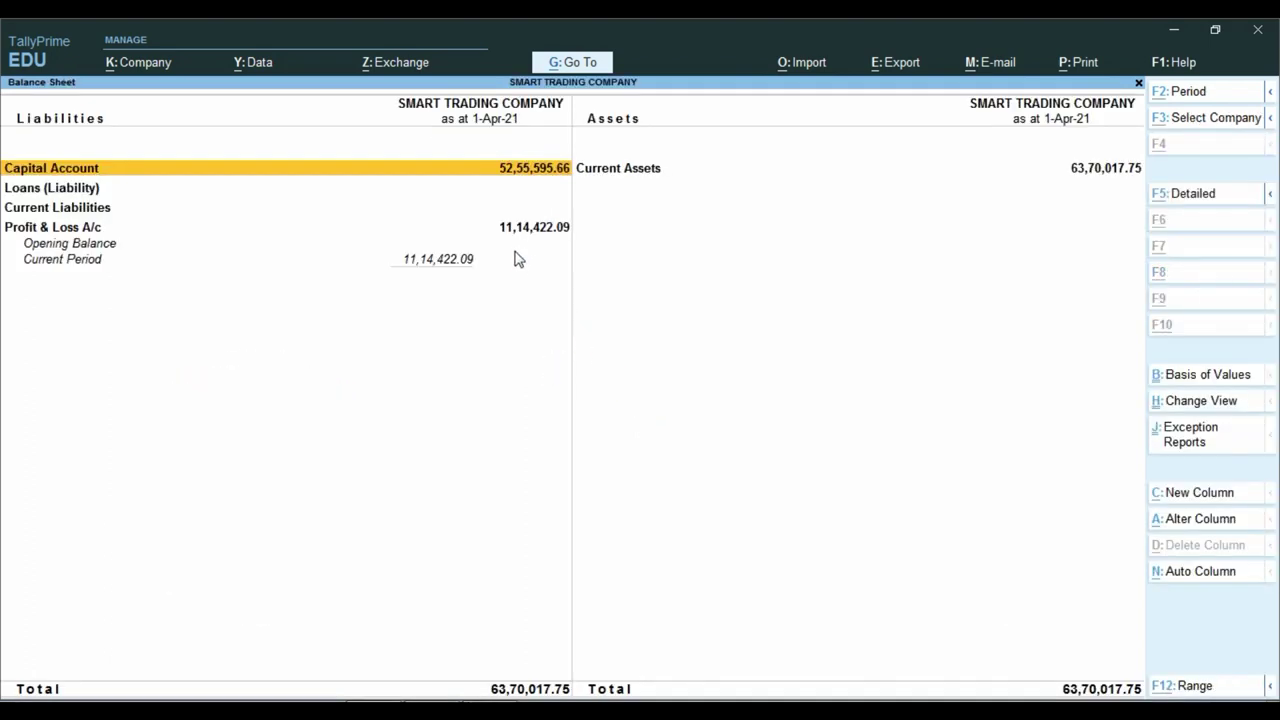
{"action": "key", "text": "alt+F5"}
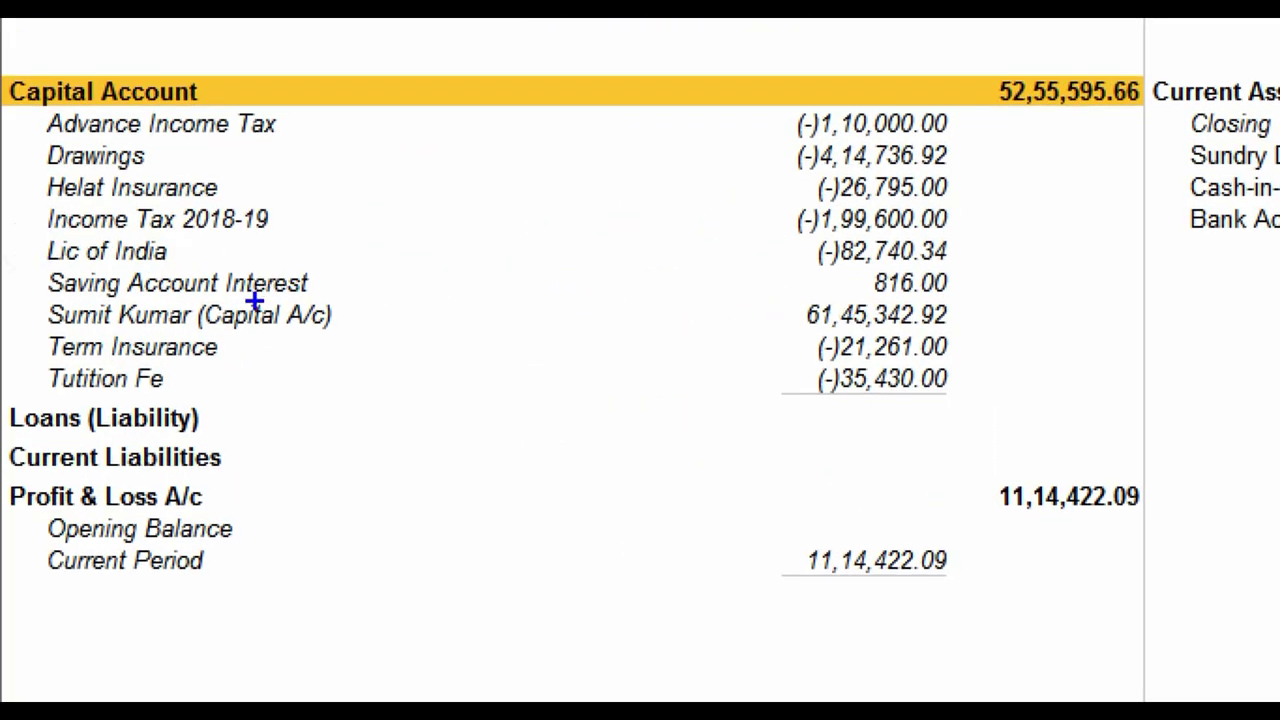
{"action": "mouse_move", "coordinate": [775, 283]}
{"action": "left_mouse_down"}
{"action": "mouse_move", "coordinate": [907, 338]}
{"action": "mouse_move", "coordinate": [983, 337]}
{"action": "left_mouse_up"}
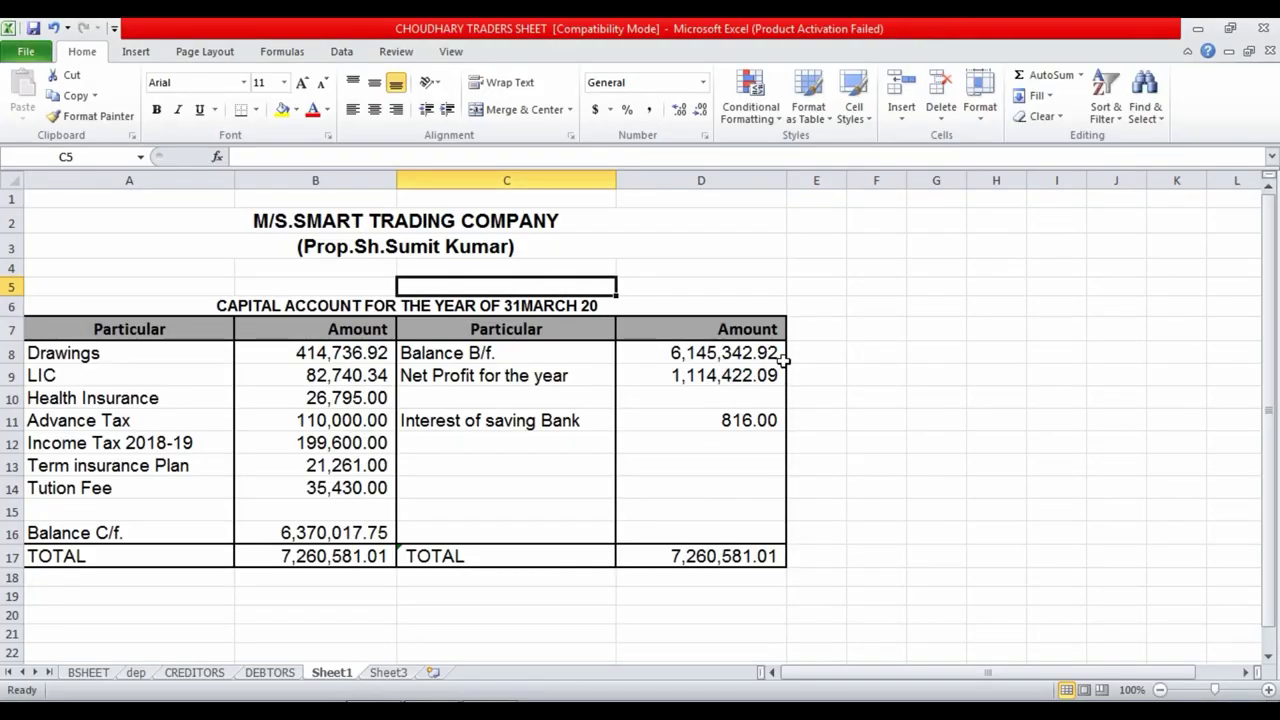
{"action": "left_click", "coordinate": [760, 355]}
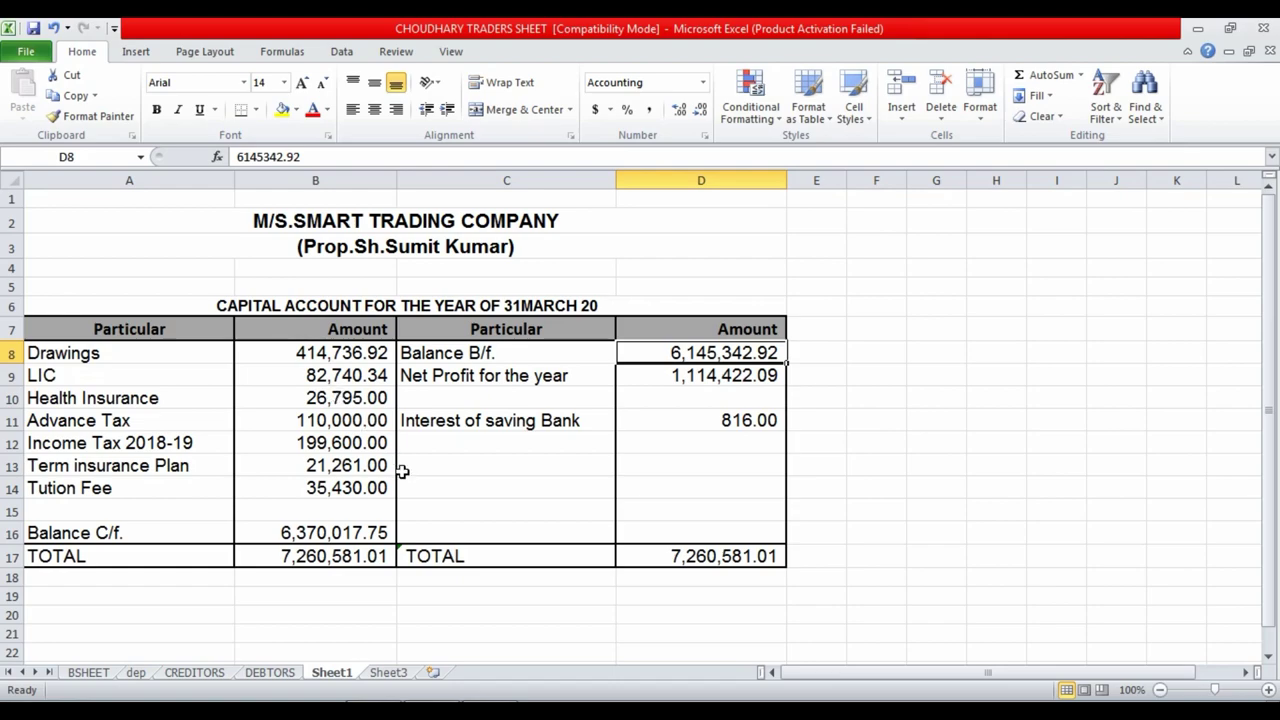
{"action": "left_click", "coordinate": [390, 702]}
{"action": "key", "text": "Escape"}
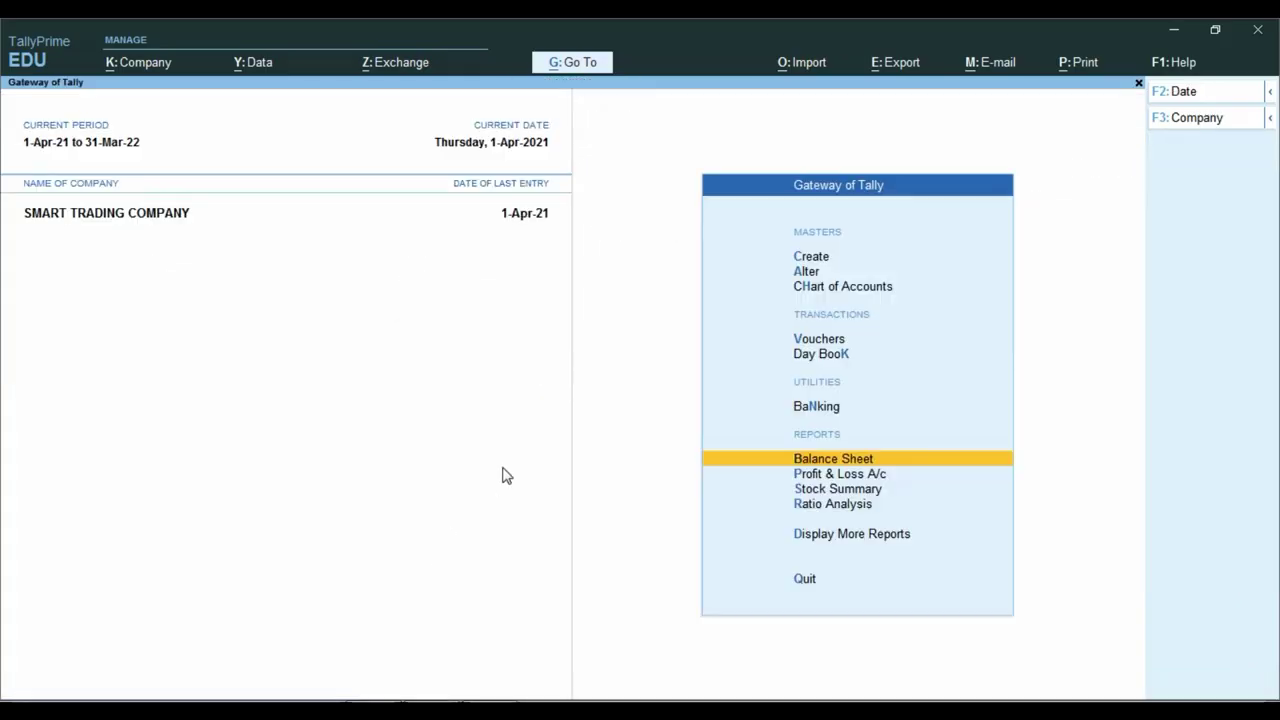
{"action": "key", "text": "Escape"}
{"action": "key", "text": "Escape"}
{"action": "key", "text": "Down"}
{"action": "key", "text": "Down"}
{"action": "key", "text": "Down"}
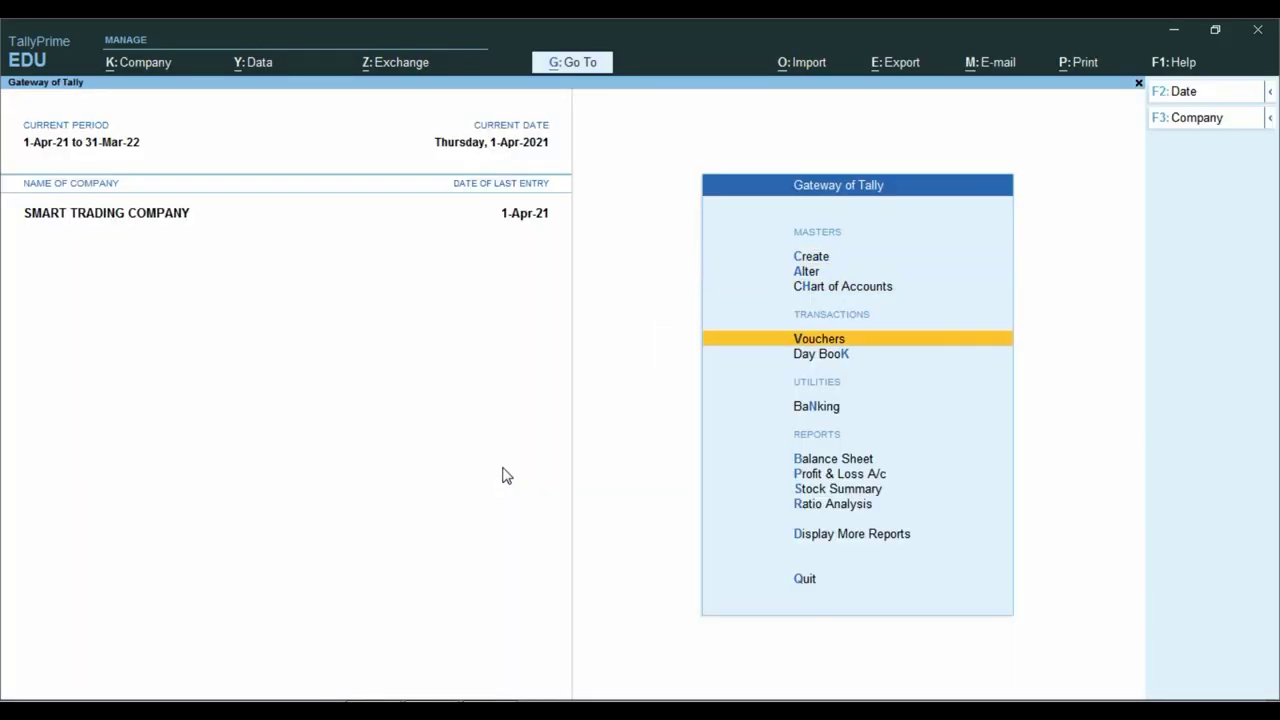
{"action": "key", "text": "Return"}
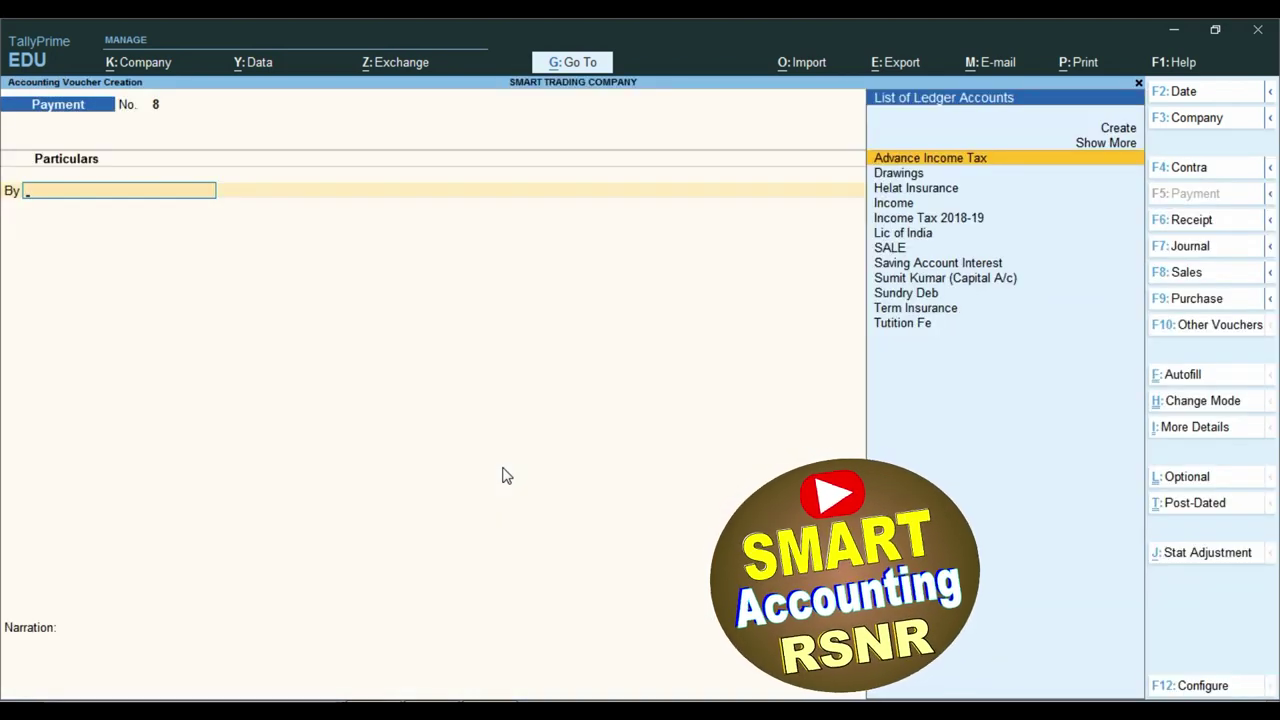
{"action": "key", "text": "F7"}
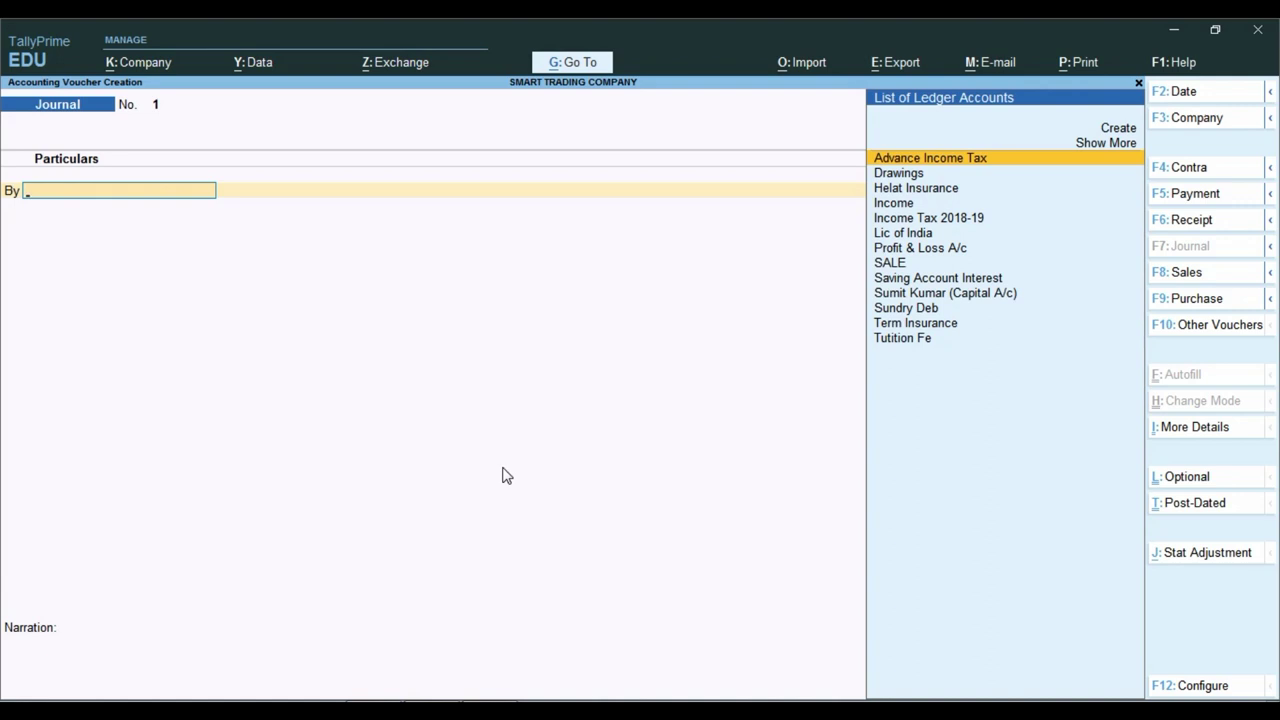
{"action": "key", "text": "F2"}
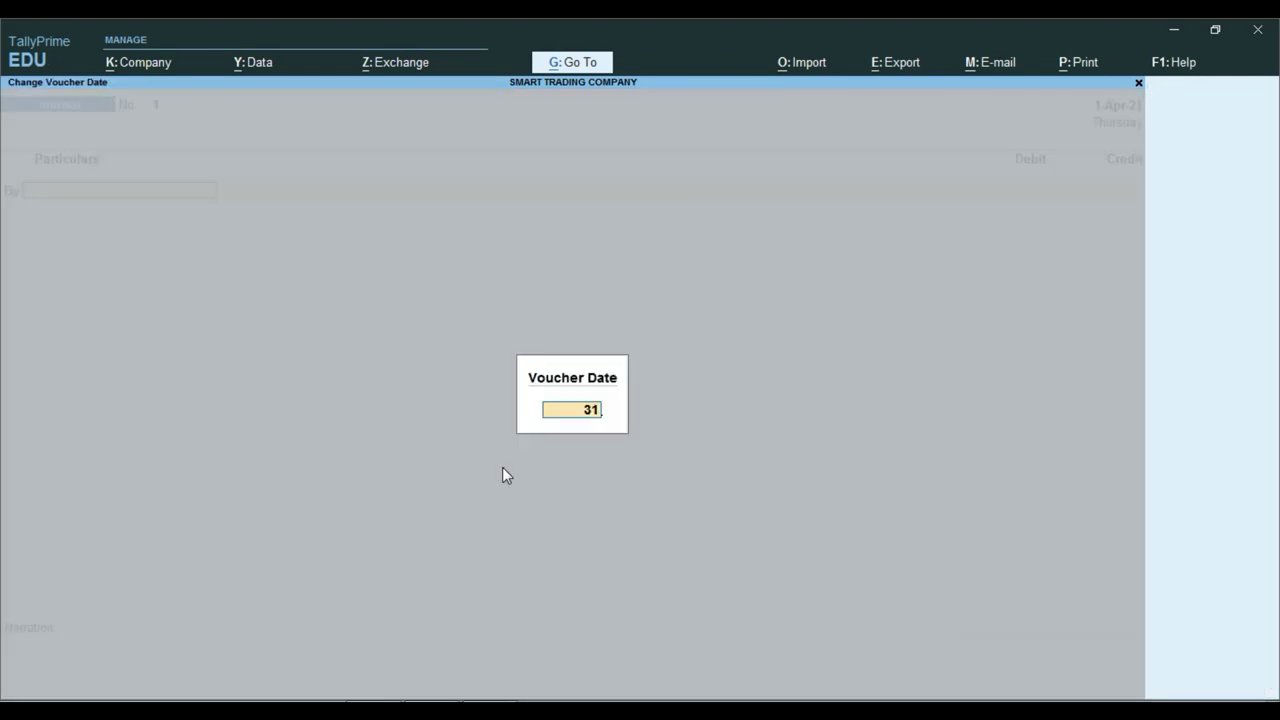
{"action": "type", "text": "31.3"}
{"action": "key", "text": "Return"}
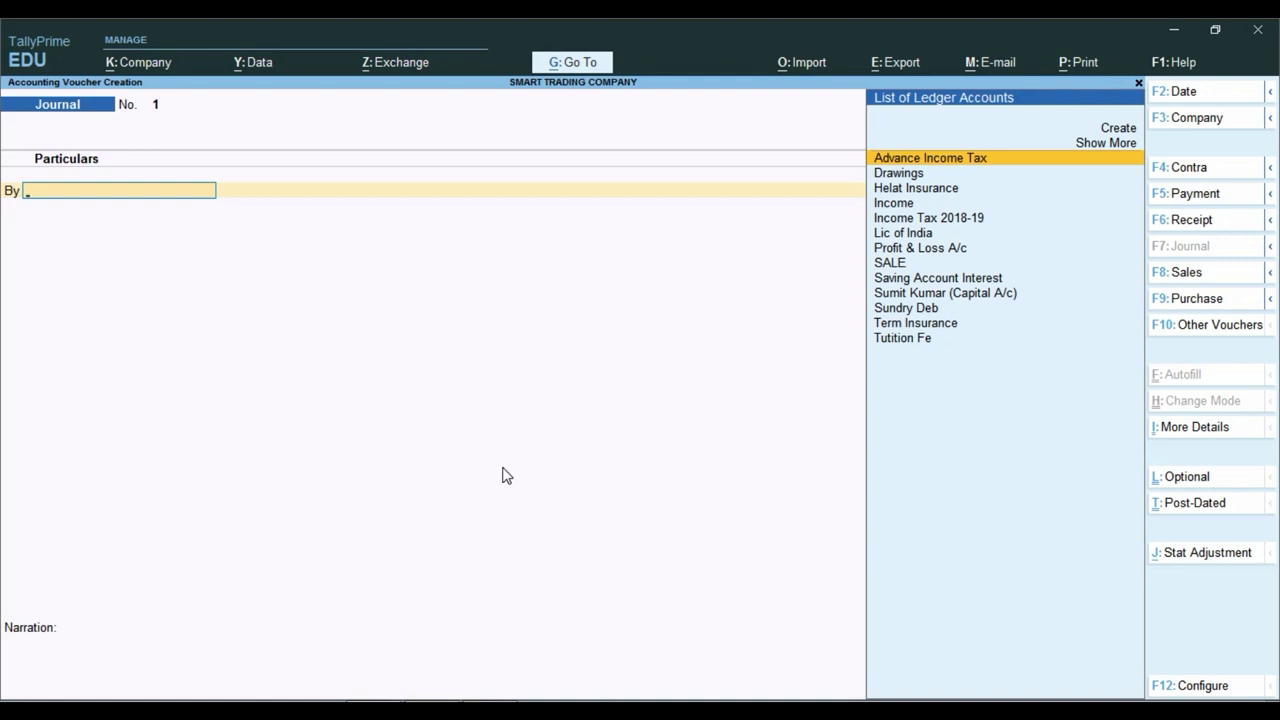
{"action": "key", "text": "Escape"}
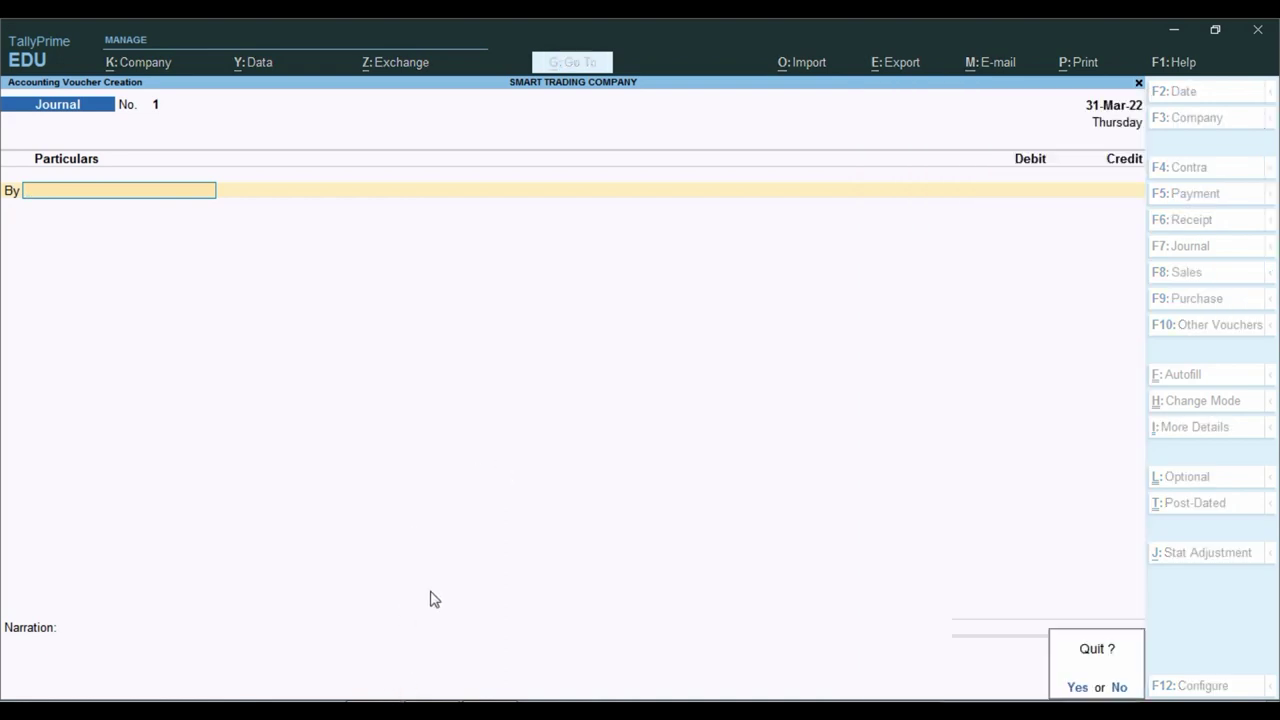
{"action": "key", "text": "y"}
- Reopen the balance sheet in detailed view and examine the Profit & Loss A/c amount under Liabilities
{"action": "key", "text": "b"}
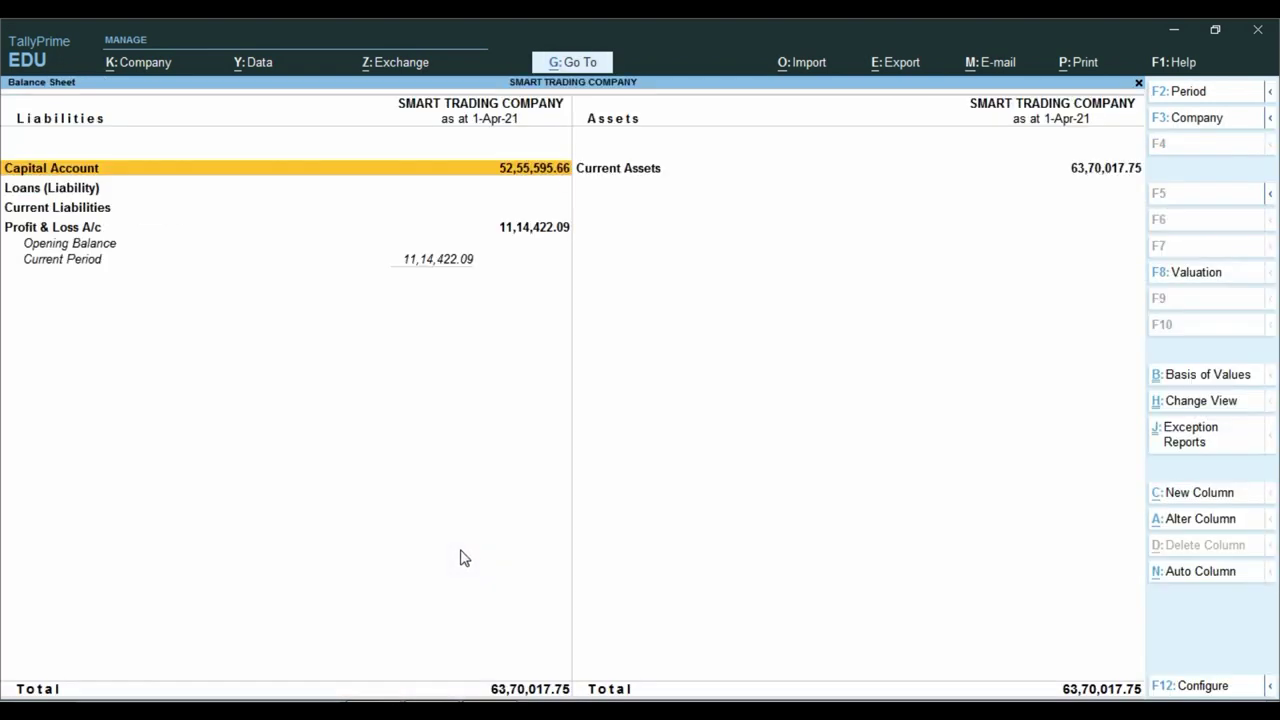
{"action": "key", "text": "alt+F5"}
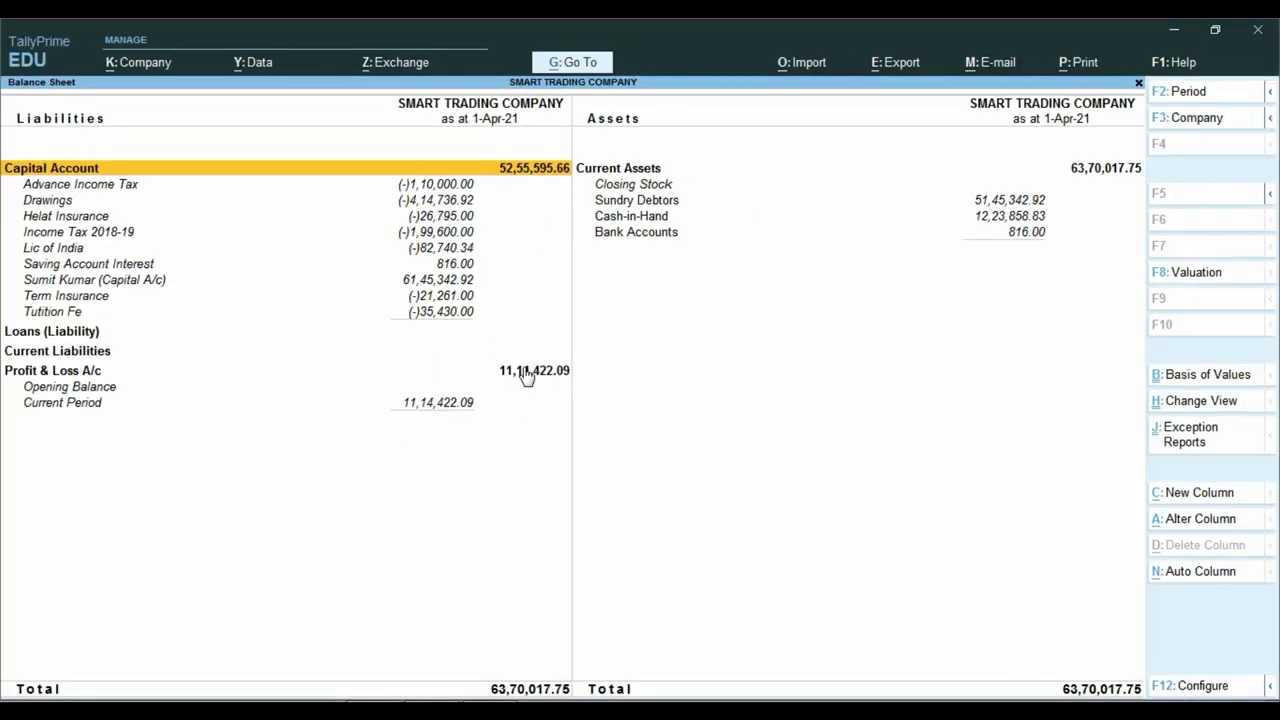
{"action": "key", "text": "ctrl"}
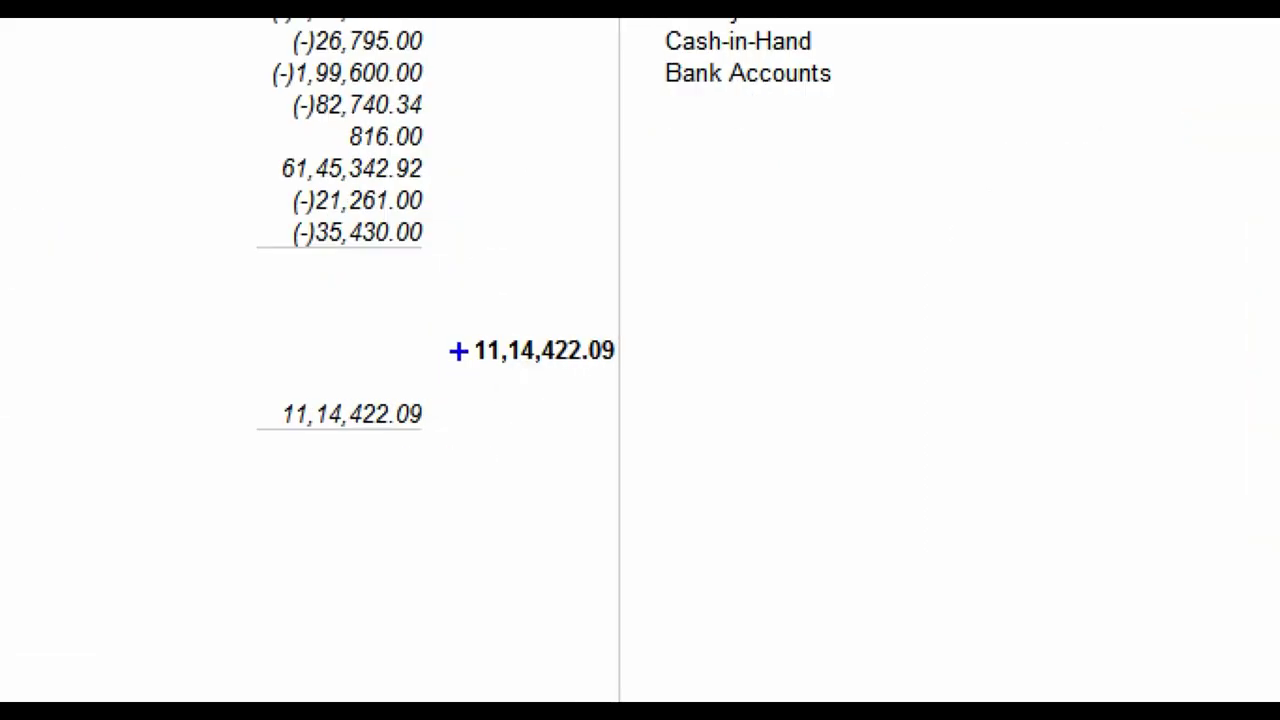
- Leave the balance sheet and open a new journal voucher for entry
{"action": "left_click_drag", "start_coordinate": [440, 312], "coordinate": [656, 376]}
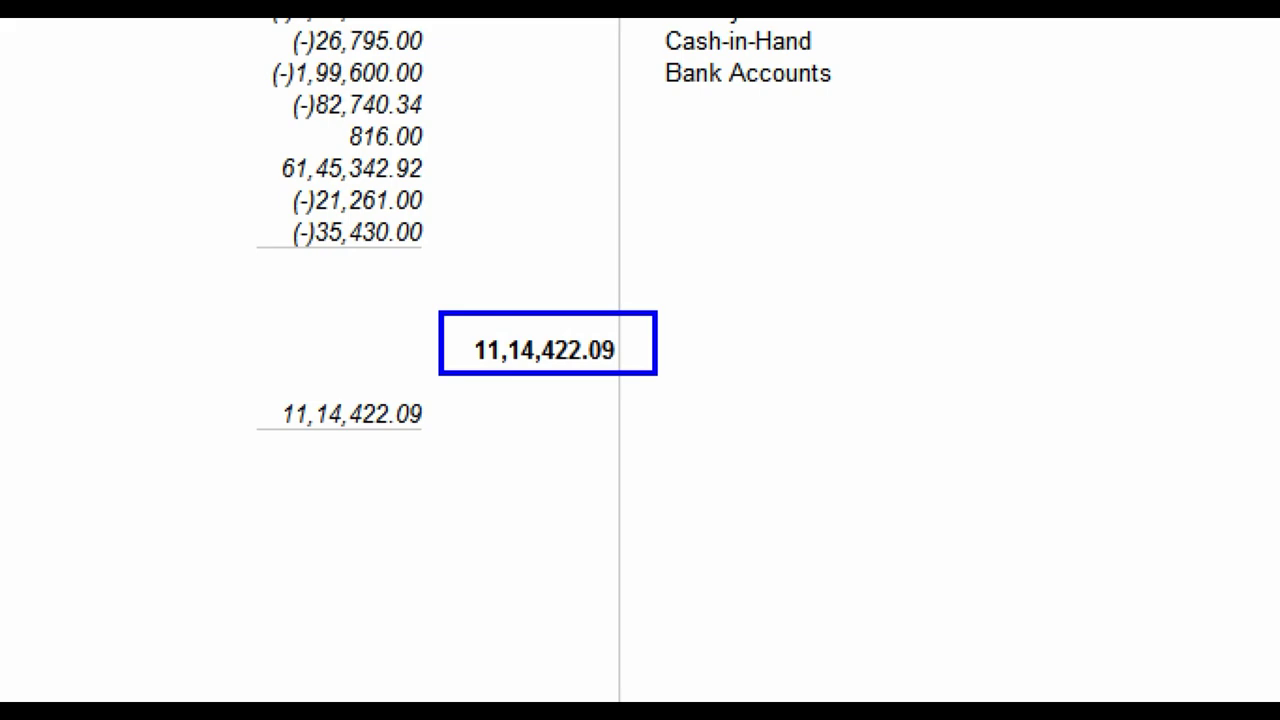
{"action": "key", "text": "Escape"}
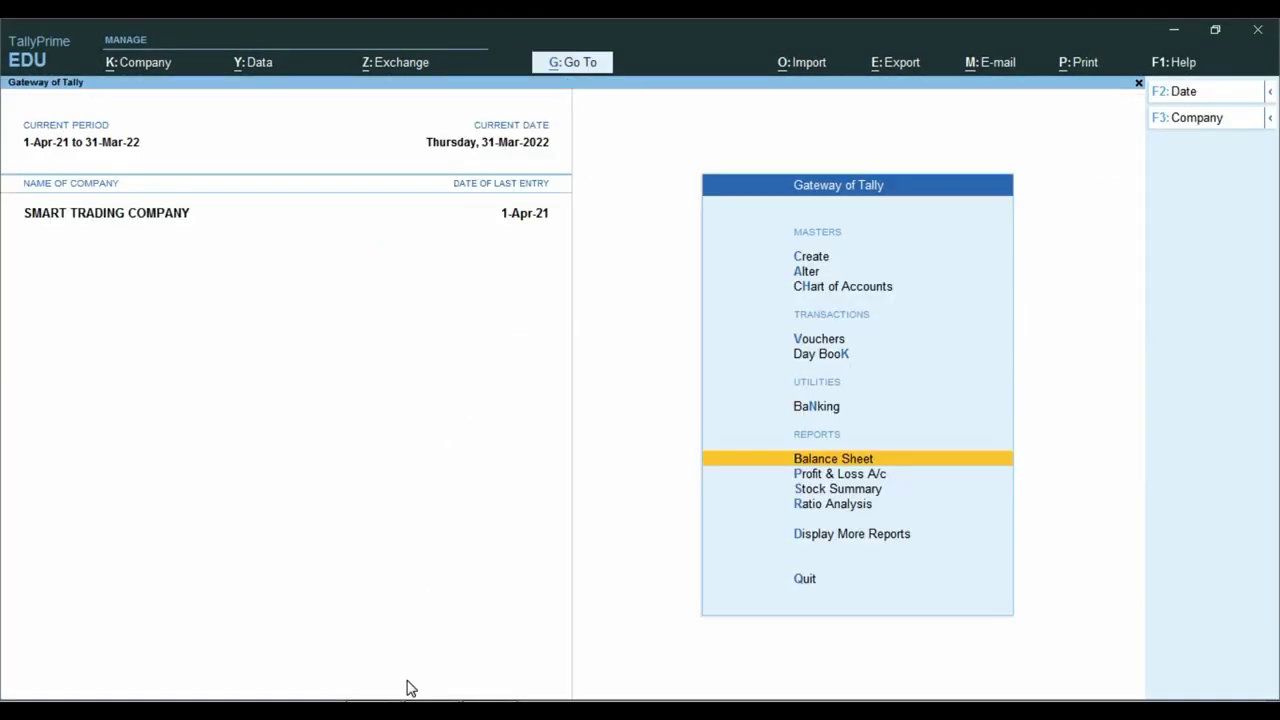
{"action": "key", "text": "Up"}
{"action": "key", "text": "Up"}
{"action": "key", "text": "Up"}
{"action": "key", "text": "Return"}
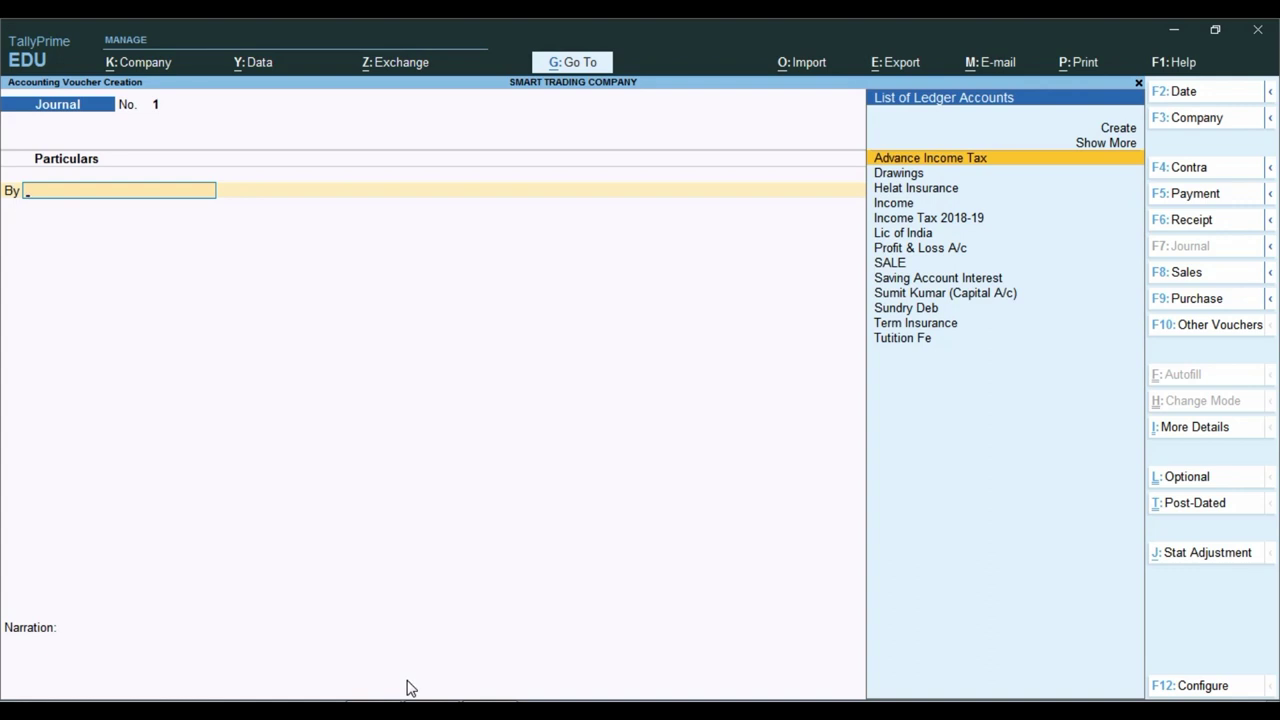
- Choose Drawings on the debit line of the journal voucher and check its current balance
{"action": "type", "text": "Dr"}
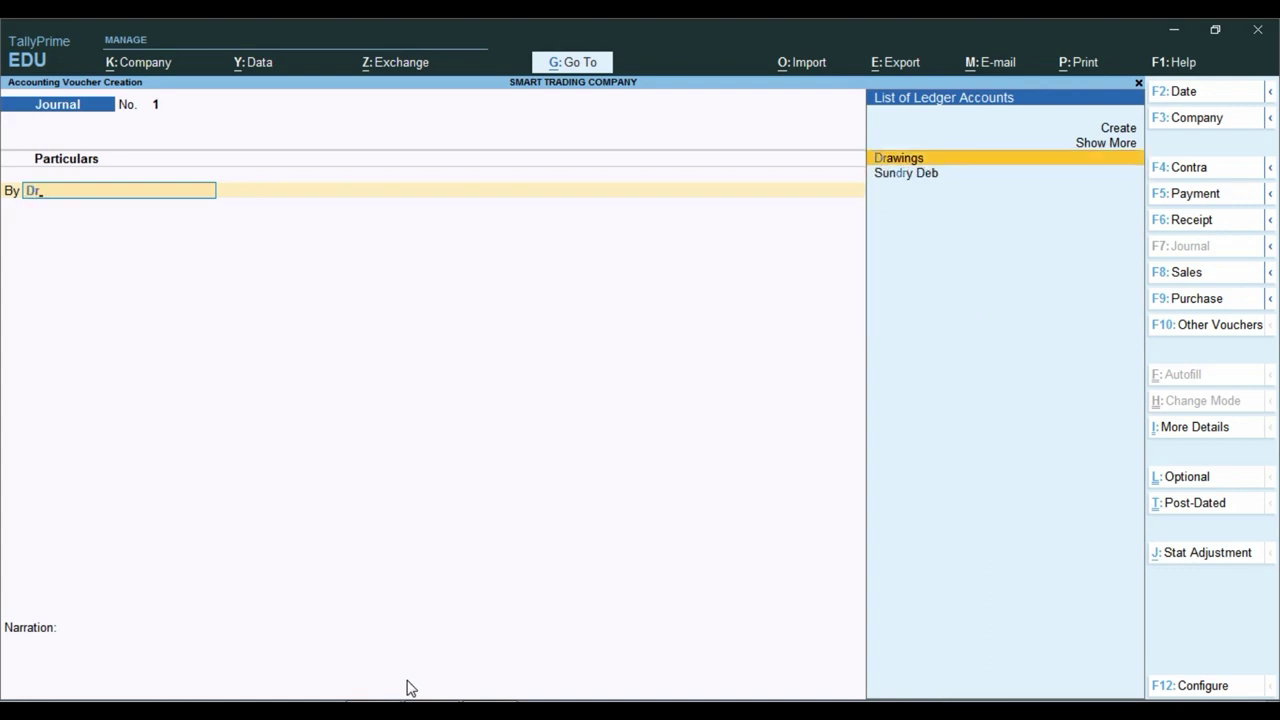
{"action": "key", "text": "Return"}
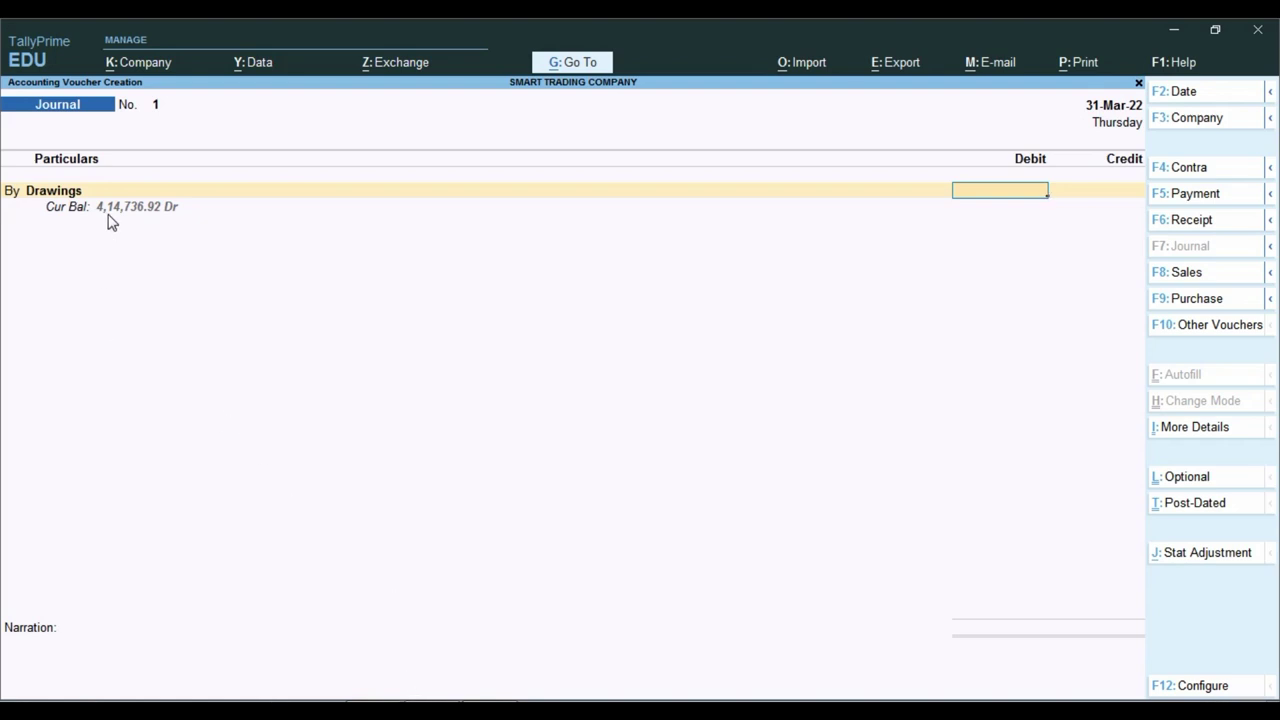
{"action": "key", "text": "ctrl"}
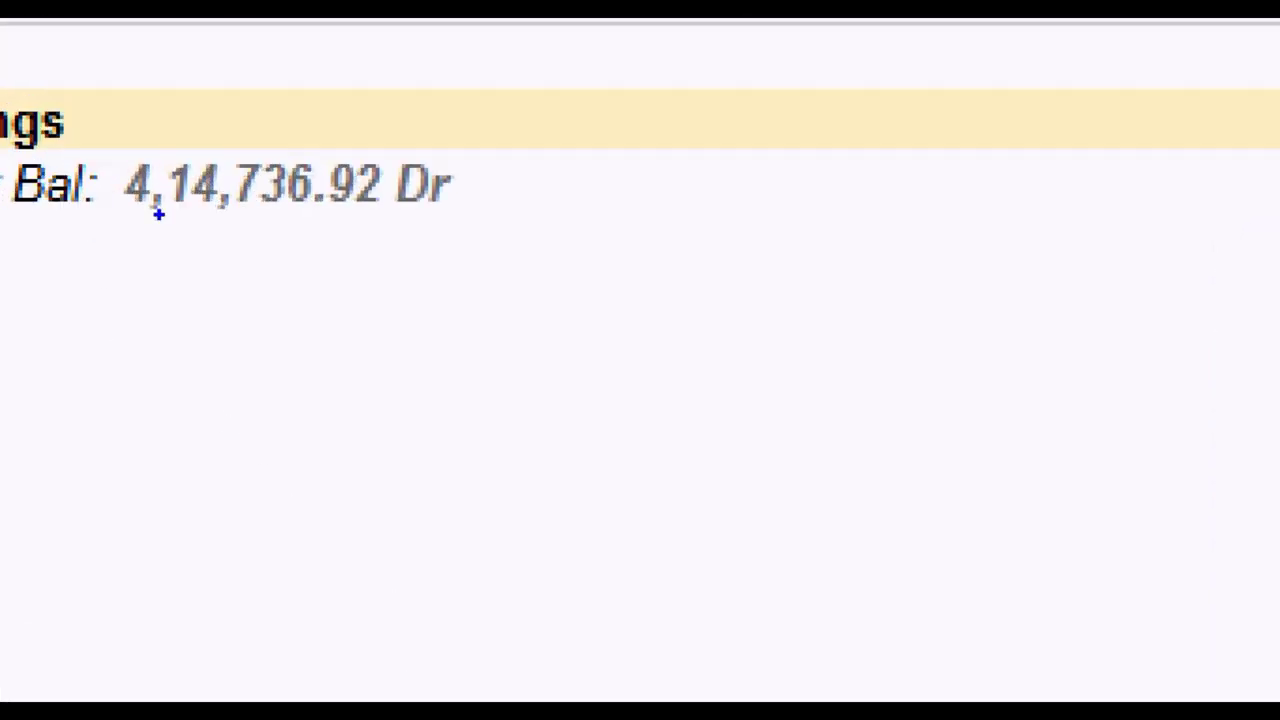
{"action": "left_click_drag", "start_coordinate": [96, 137], "coordinate": [510, 248]}
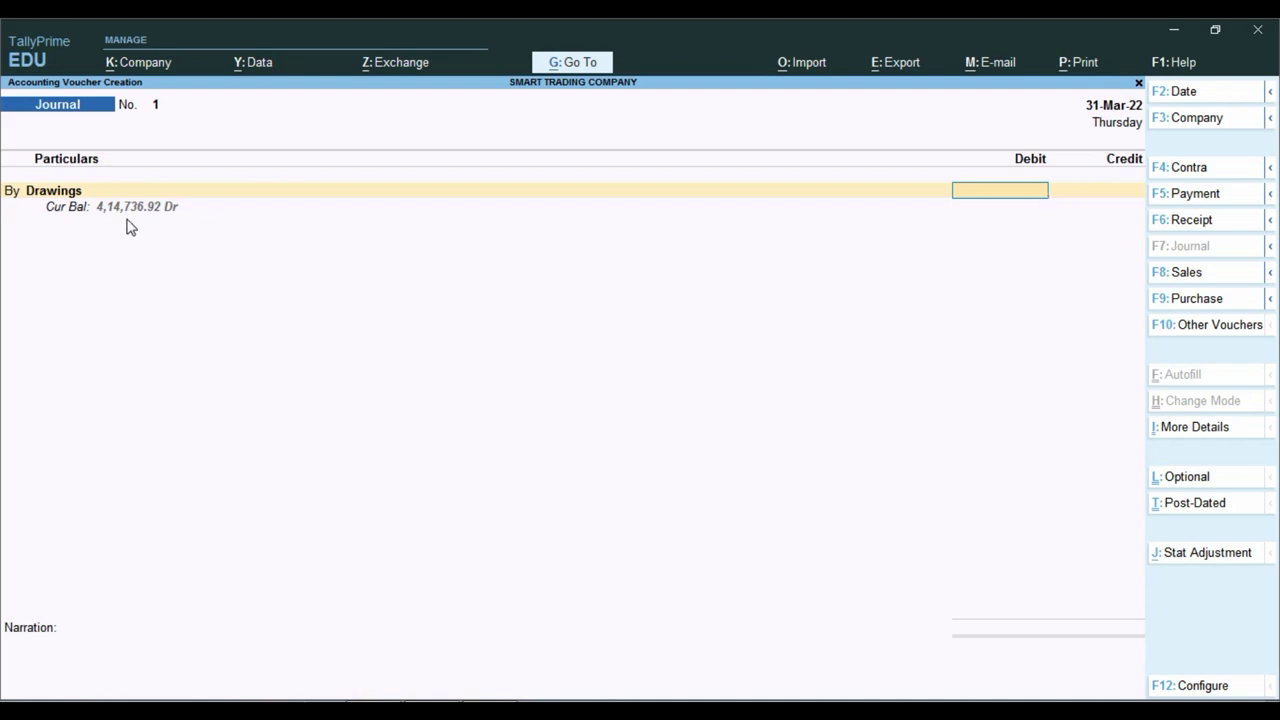
{"action": "key", "text": "BackSpace"}
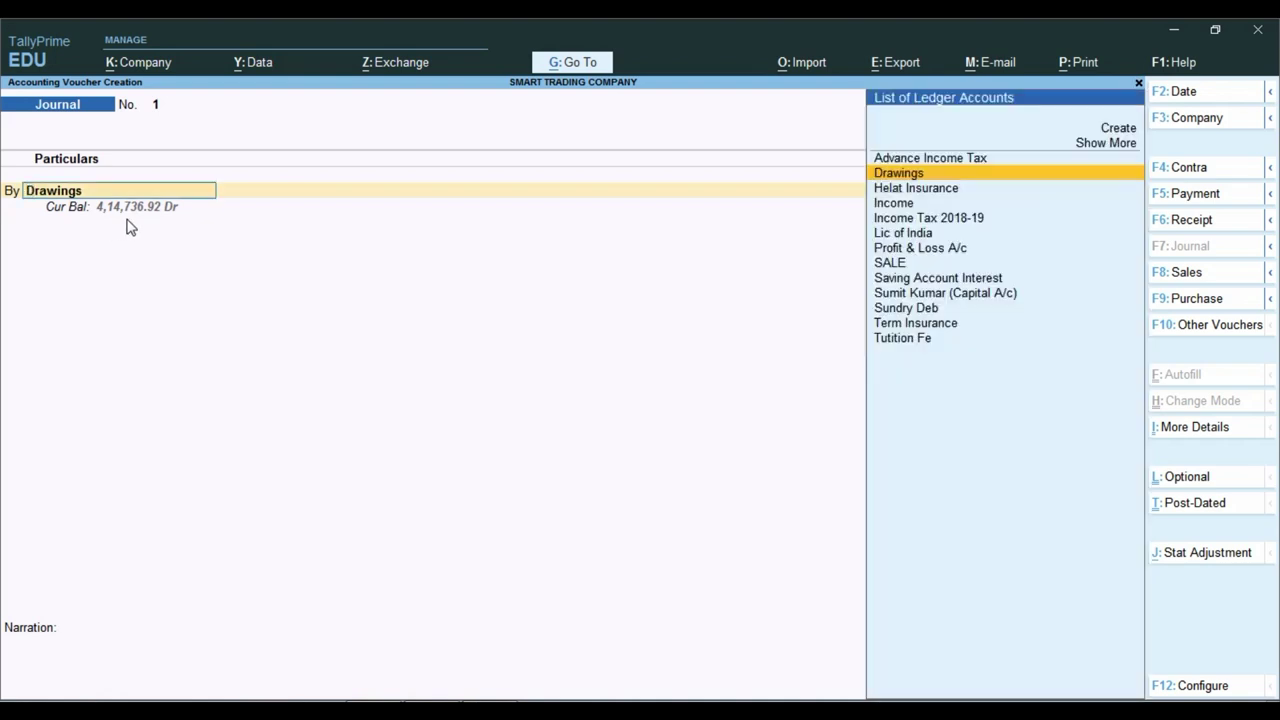
{"action": "key", "text": "Return"}
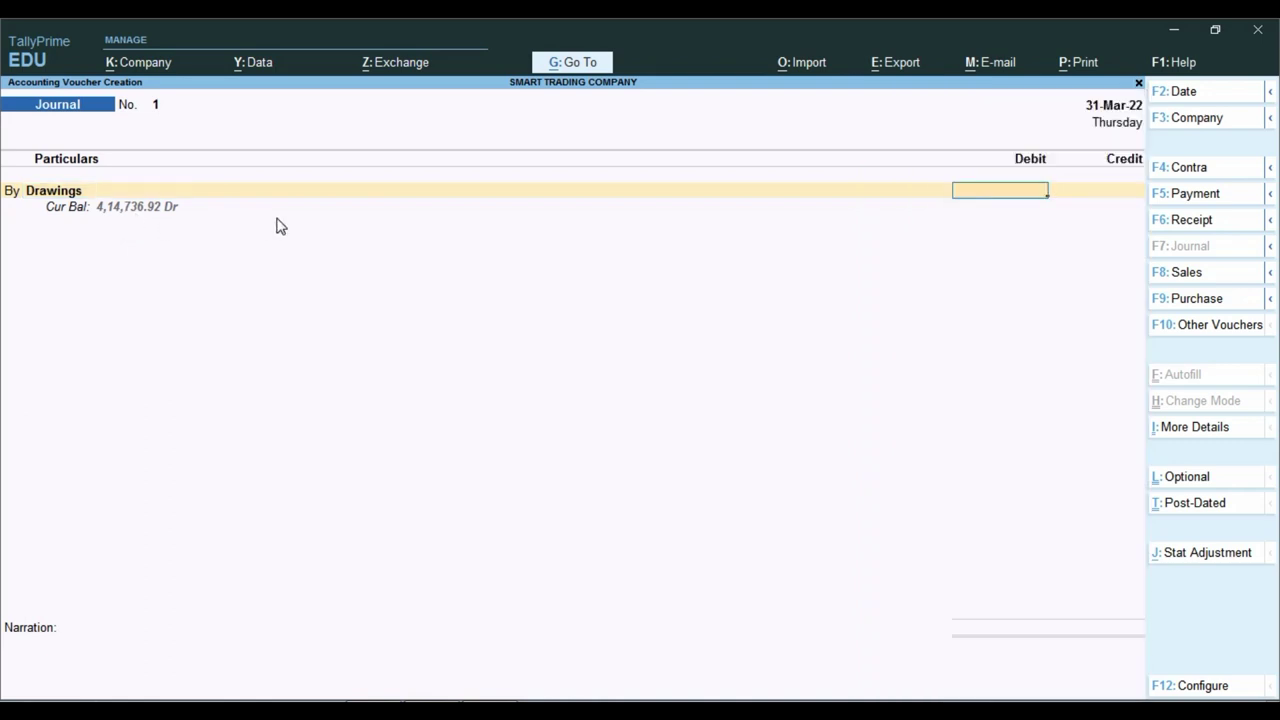
- Enter a debit amount of 414736.92 and replace Drawings with the proprietor's capital account as the debit ledger
{"action": "type", "text": "414736.92"}
{"action": "key", "text": "Return"}
{"action": "key", "text": "BackSpace"}
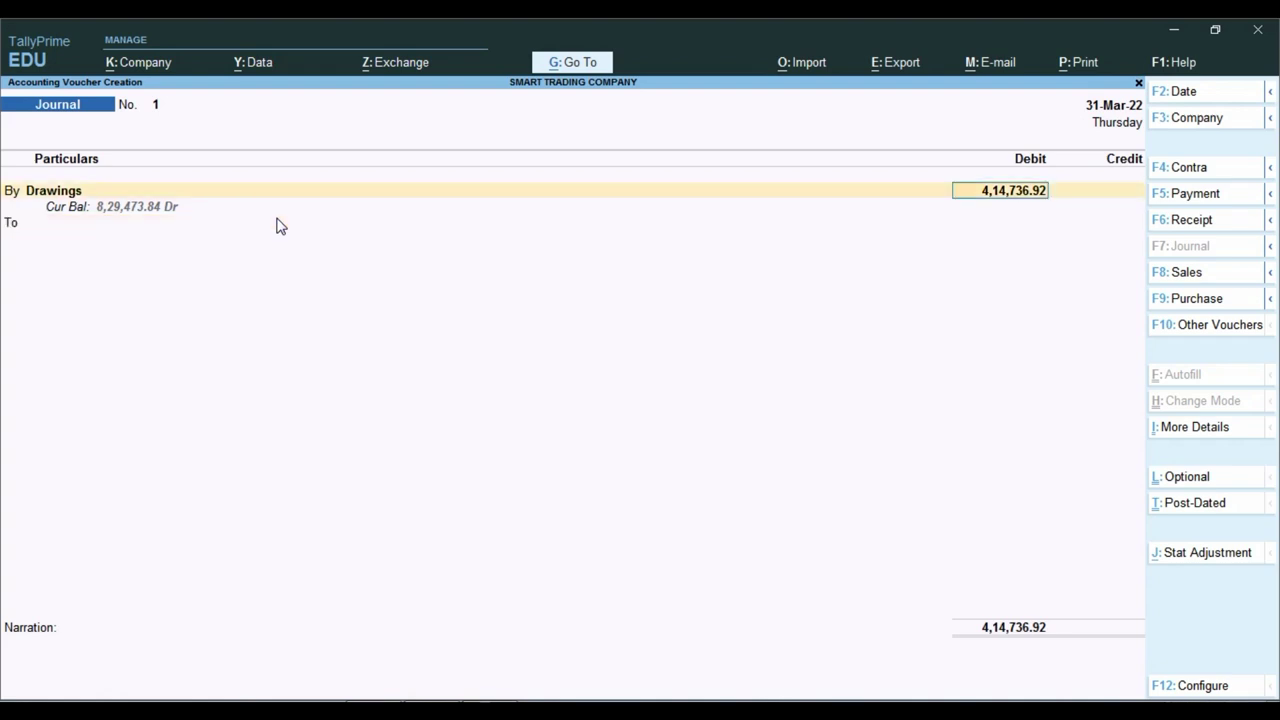
{"action": "key", "text": "BackSpace"}
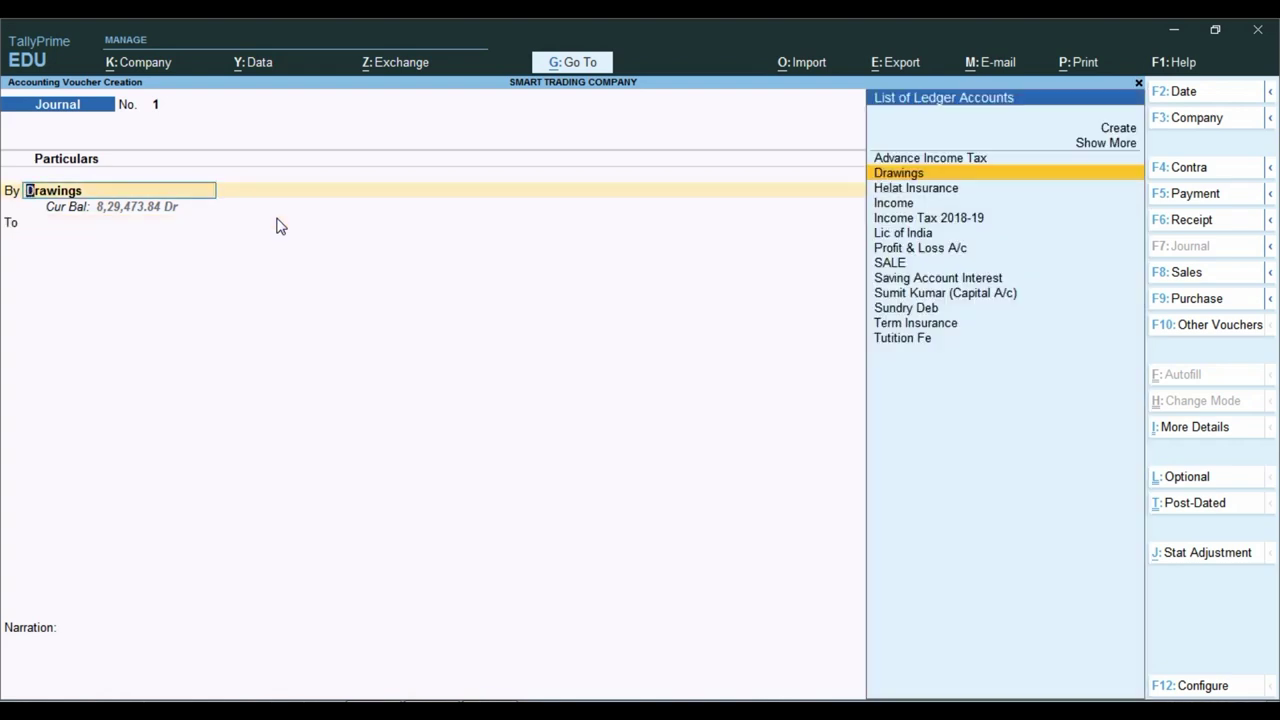
{"action": "type", "text": "a"}
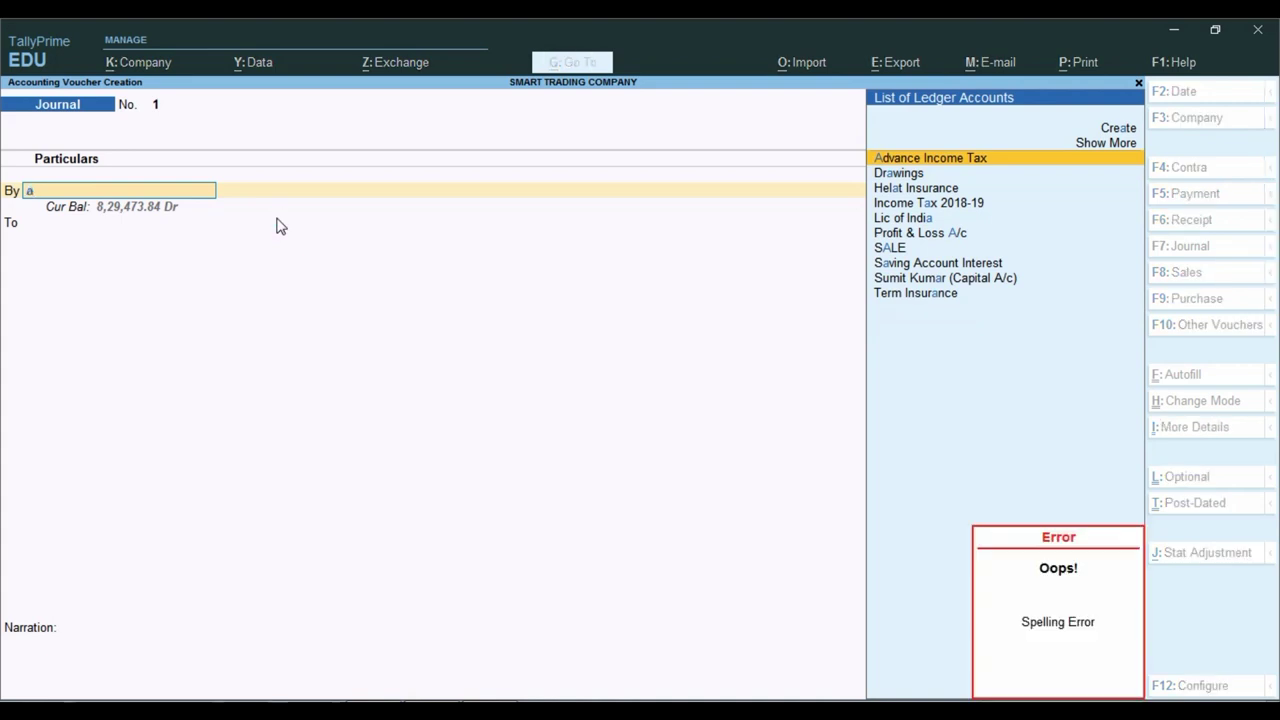
{"action": "key", "text": "Down"}
{"action": "key", "text": "Down"}
{"action": "key", "text": "Down"}
{"action": "key", "text": "Down"}
{"action": "key", "text": "Down"}
{"action": "key", "text": "Down"}
{"action": "key", "text": "Down"}
{"action": "key", "text": "Down"}
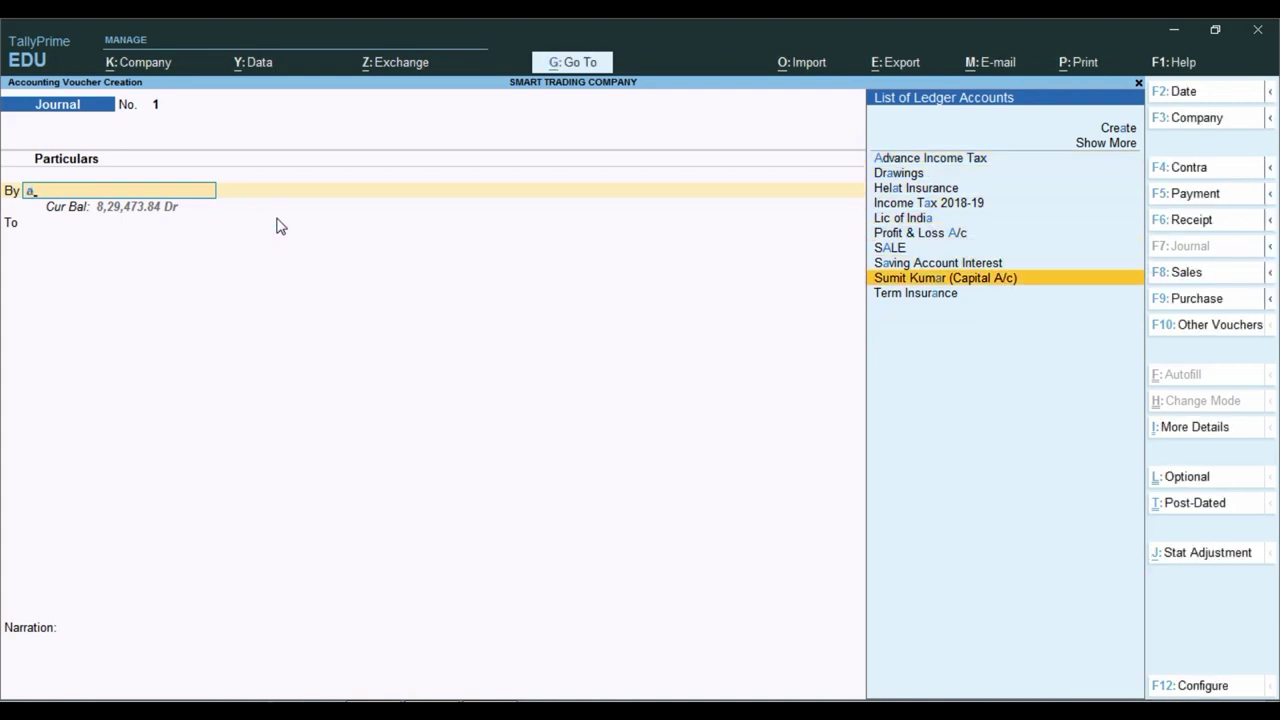
{"action": "key", "text": "Return"}
{"action": "key", "text": "Return"}
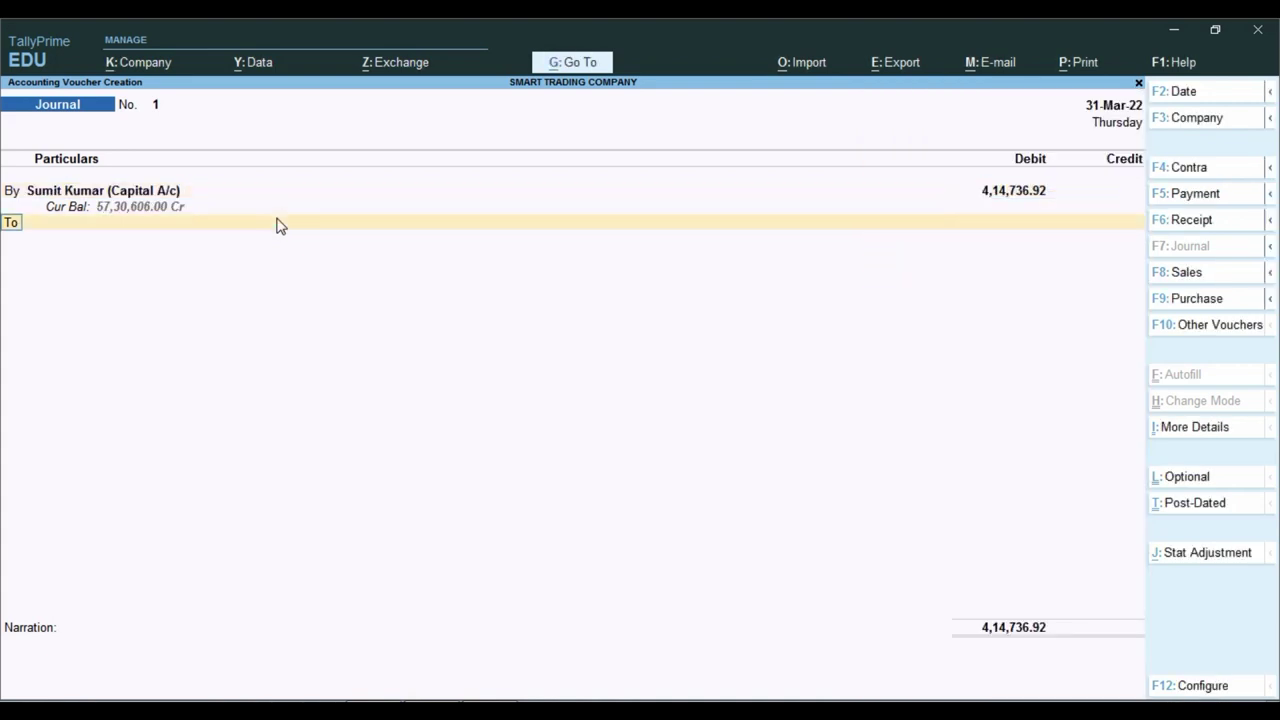
- Credit Drawings with 4,14,736.92 and save the journal voucher without a narration
{"action": "key", "text": "Return"}
{"action": "type", "text": "d"}
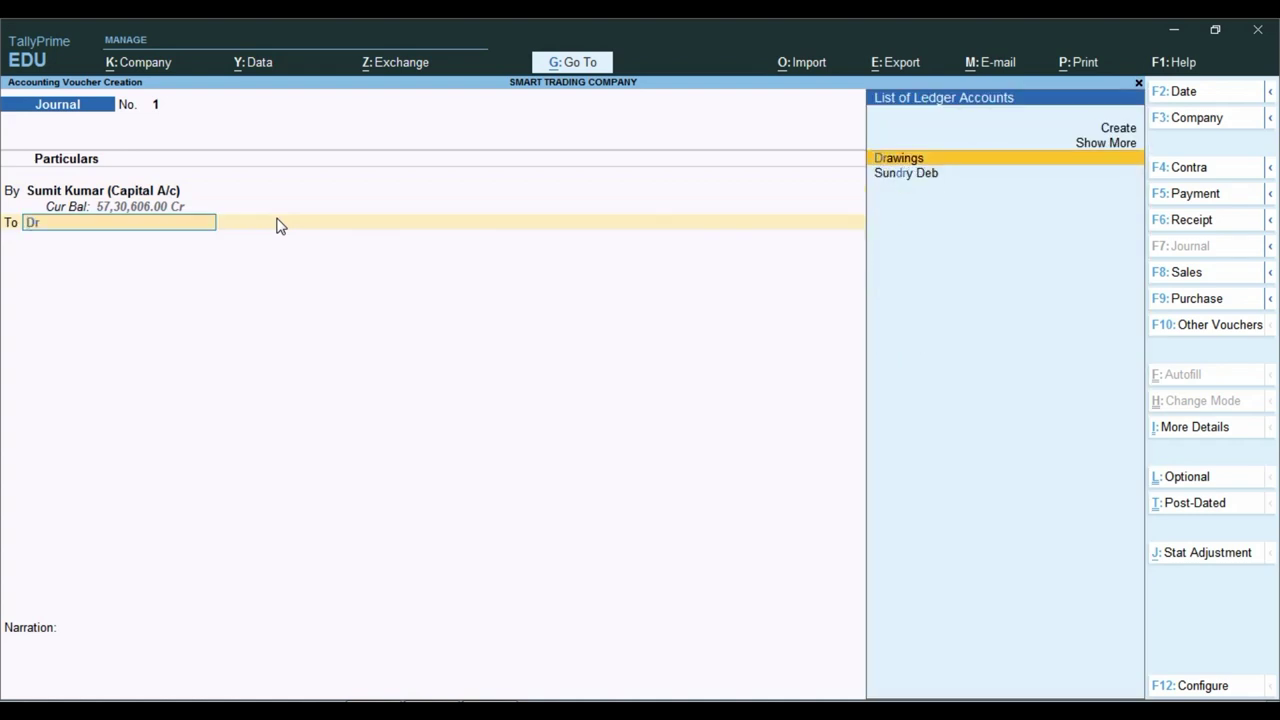
{"action": "key", "text": "Return"}
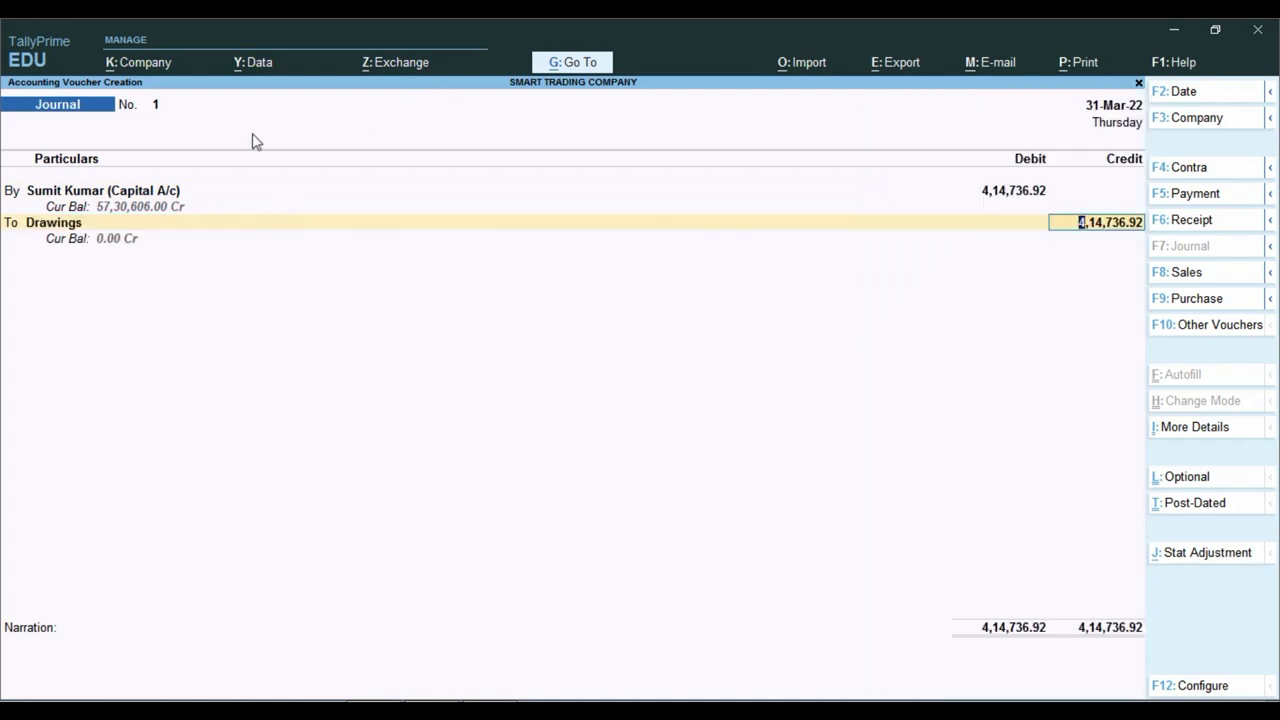
{"action": "key", "text": "ctrl"}
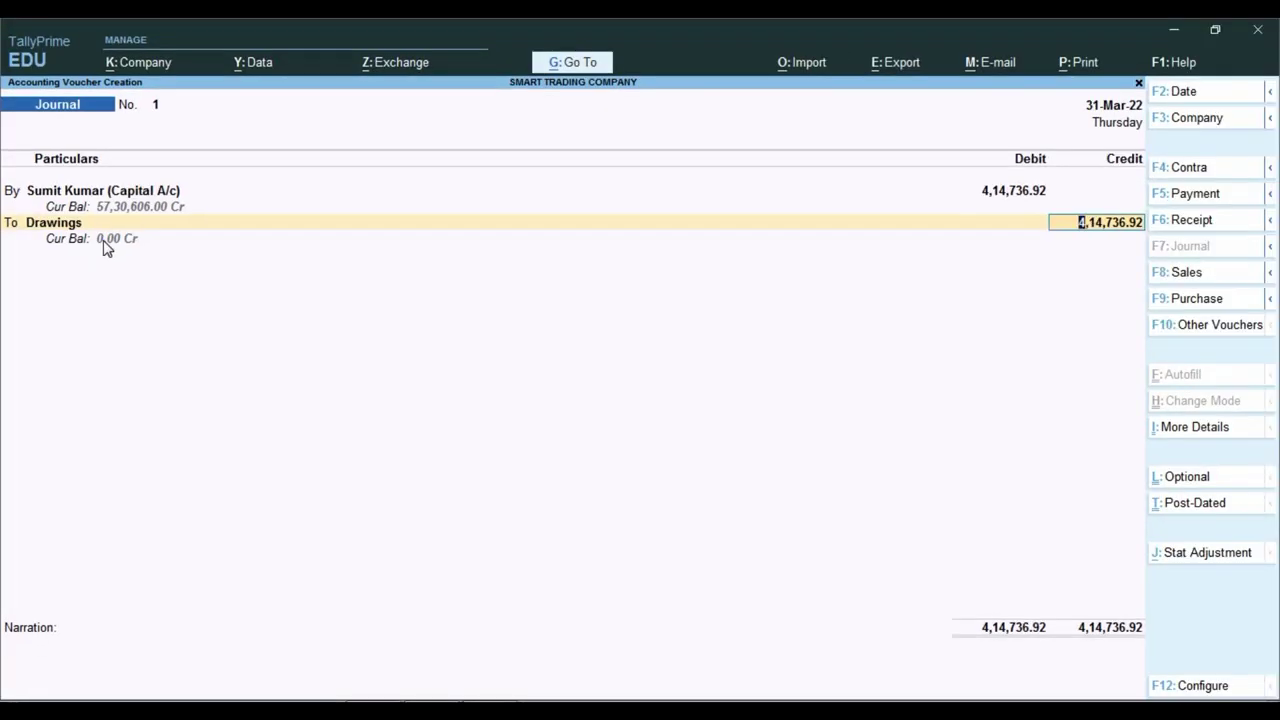
{"action": "key", "text": "Return"}
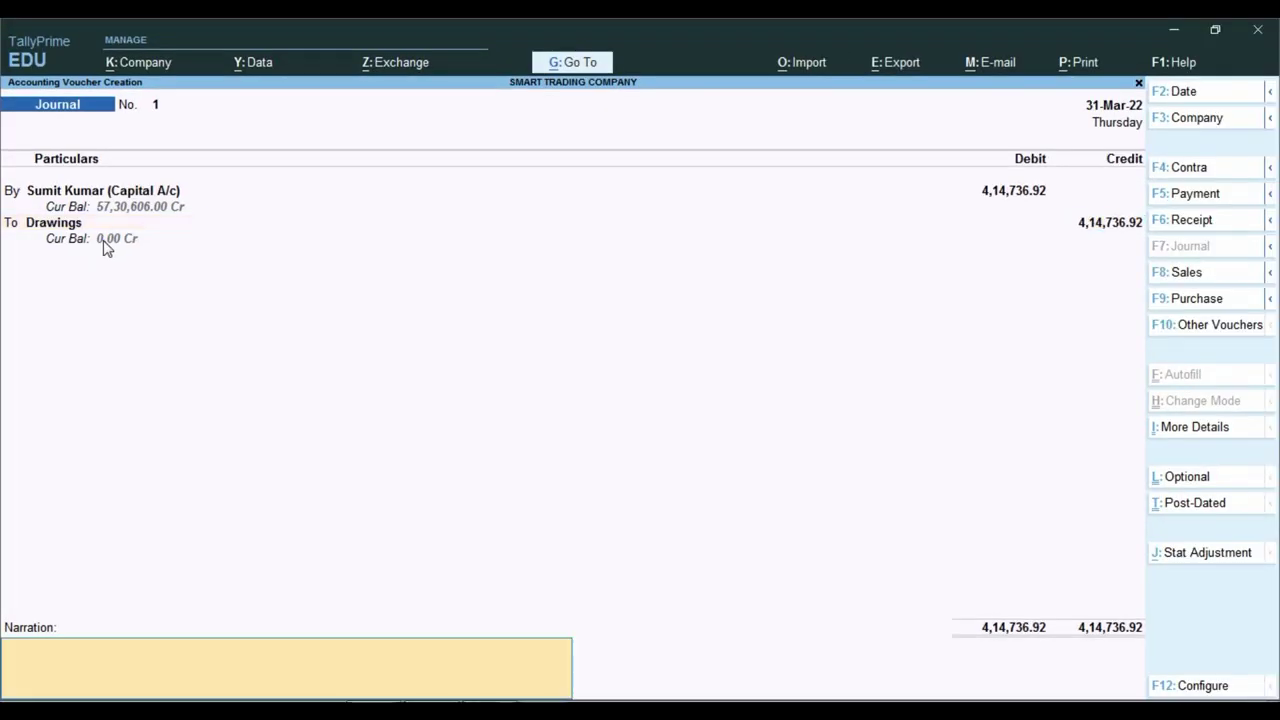
{"action": "key", "text": "Return"}
{"action": "key", "text": "Return"}
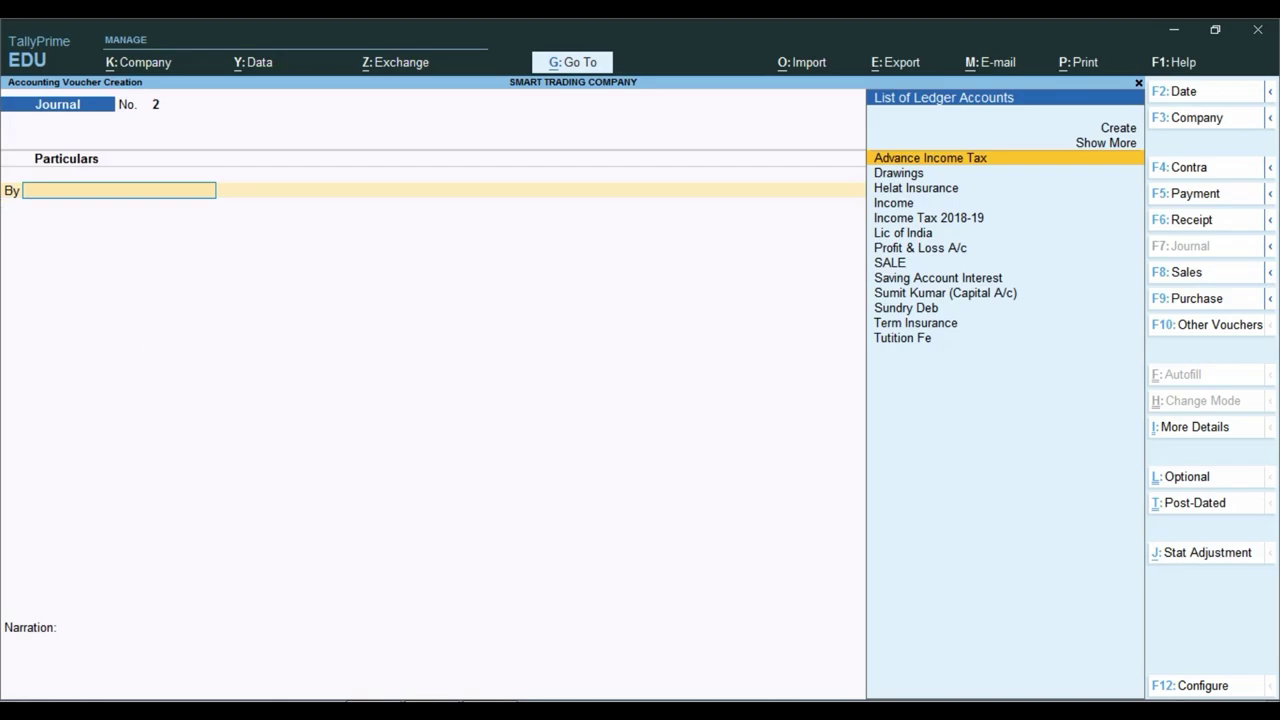
- In journal voucher 2, debit the proprietor's capital account with 82740.34, taken from the LIC row of the Excel capital account
{"action": "key", "text": "alt+Tab"}
{"action": "left_click", "coordinate": [292, 386]}
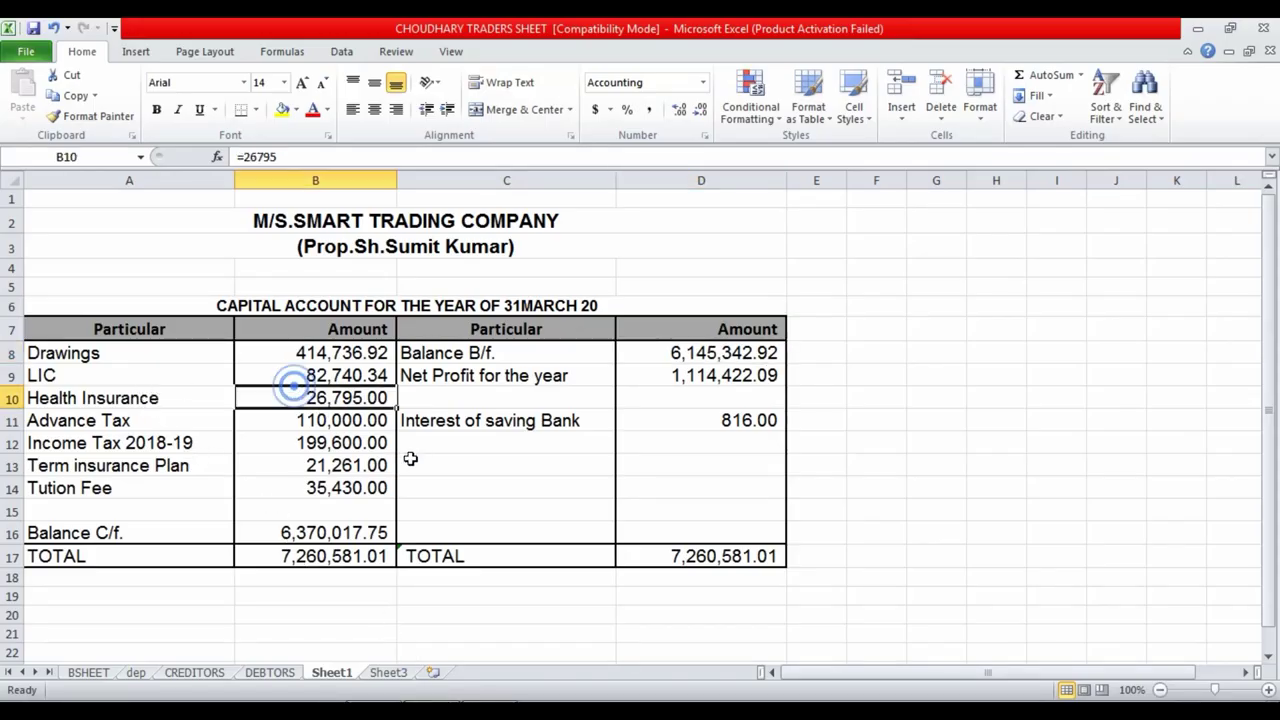
{"action": "key", "text": "alt+Tab"}
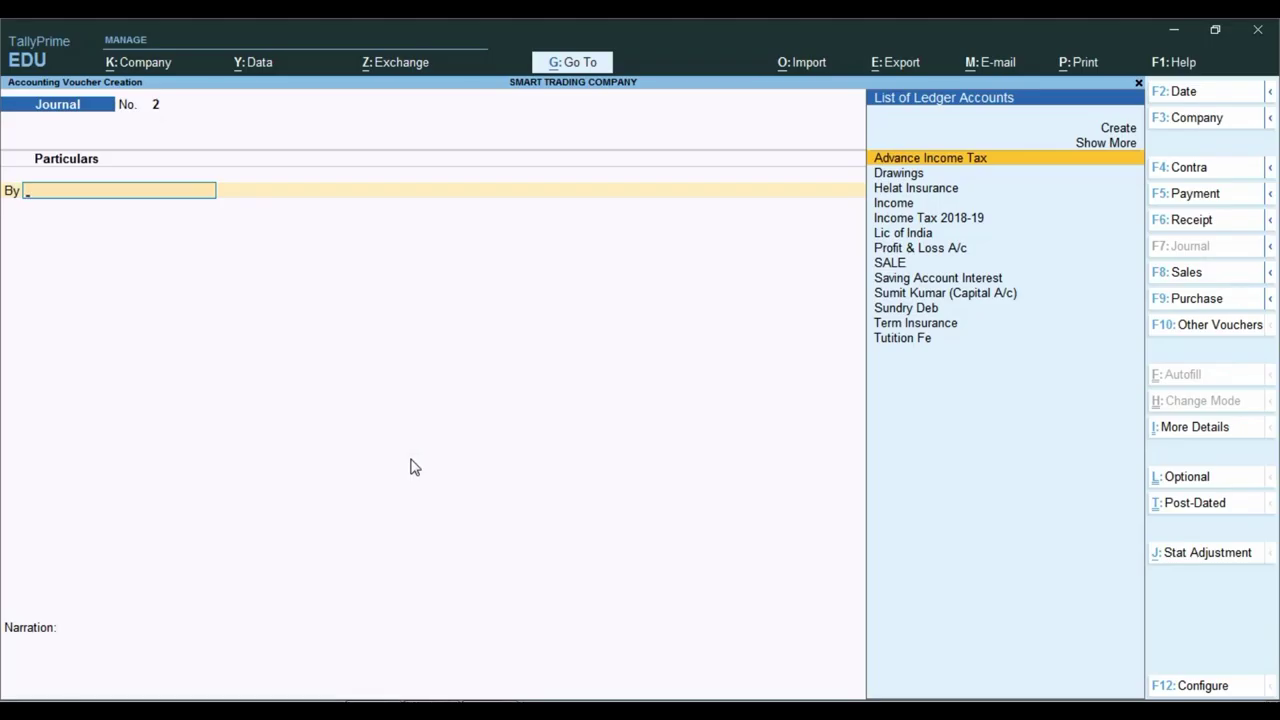
{"action": "type", "text": "Su"}
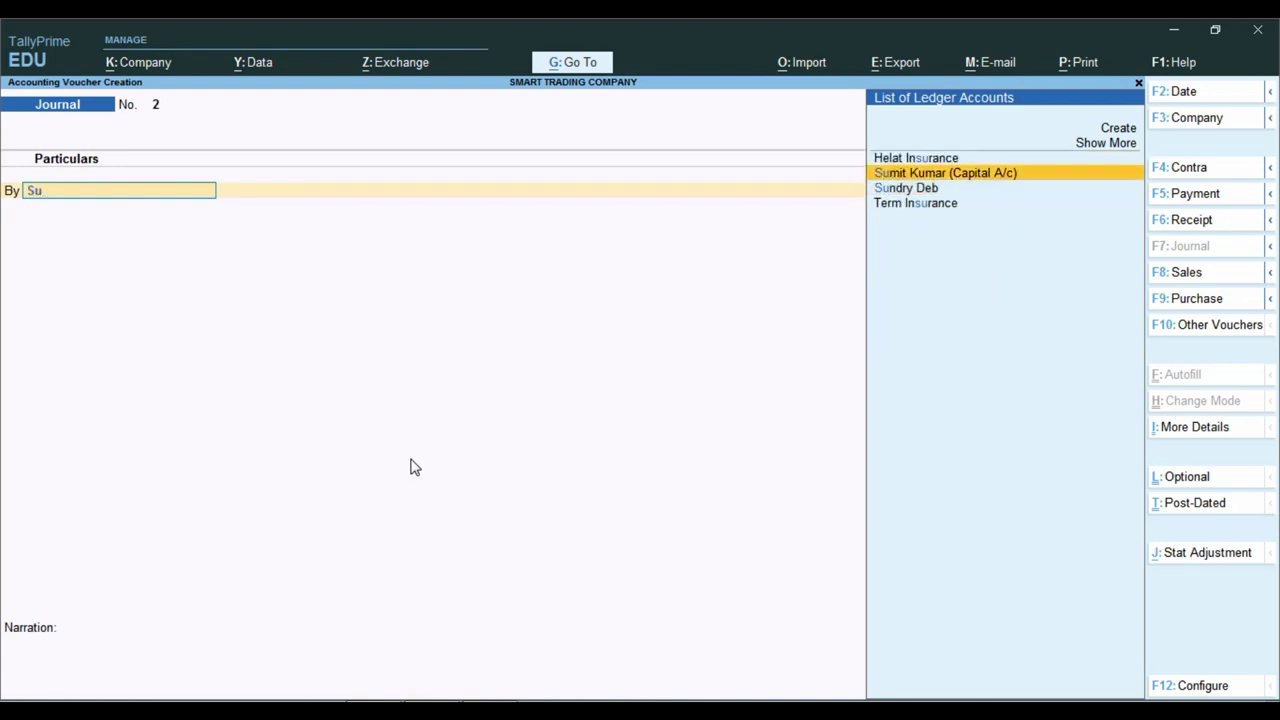
{"action": "key", "text": "Return"}
{"action": "key", "text": "alt+Tab"}
{"action": "key", "text": "Up"}
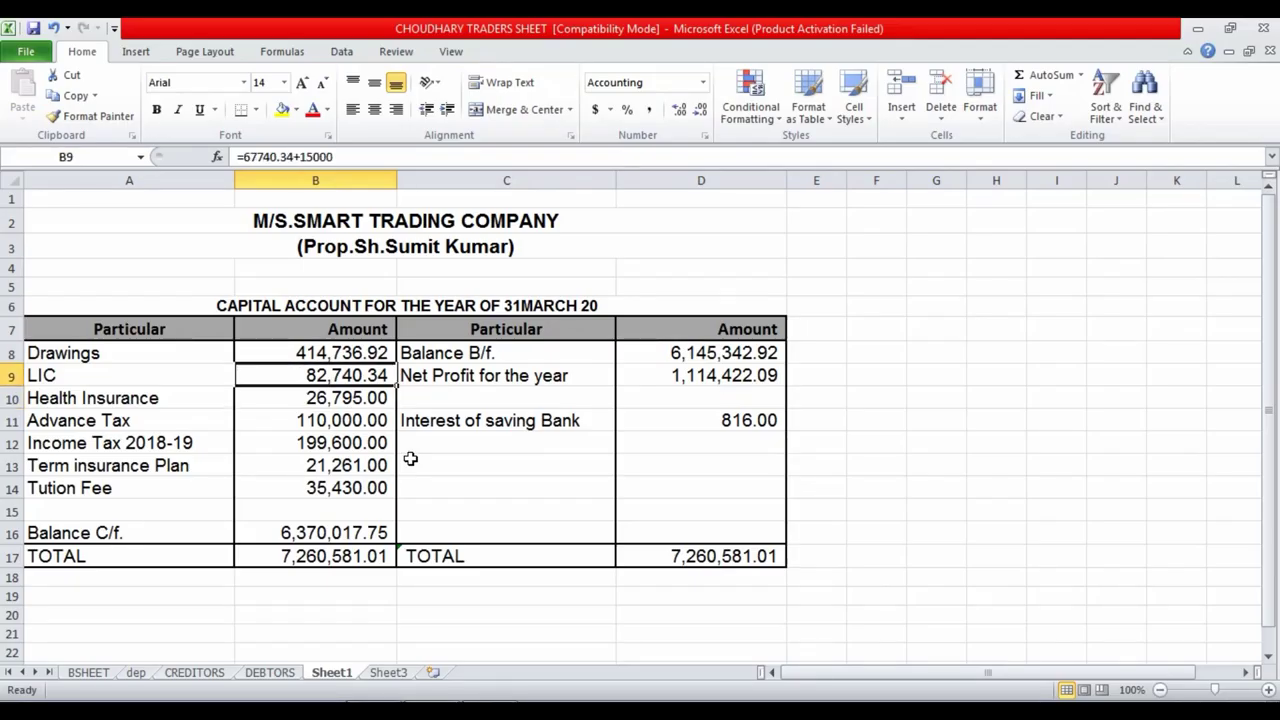
{"action": "key", "text": "alt+Tab"}
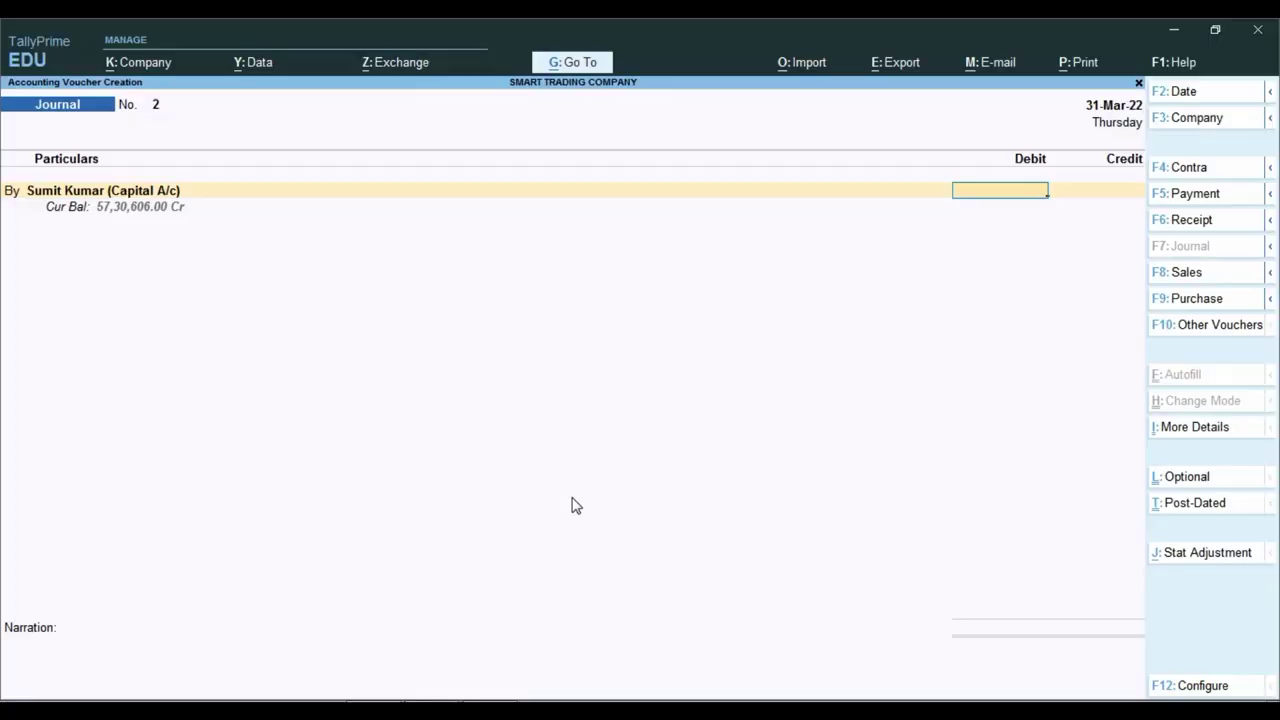
{"action": "type", "text": "82740"}
{"action": "key", "text": "alt+Tab"}
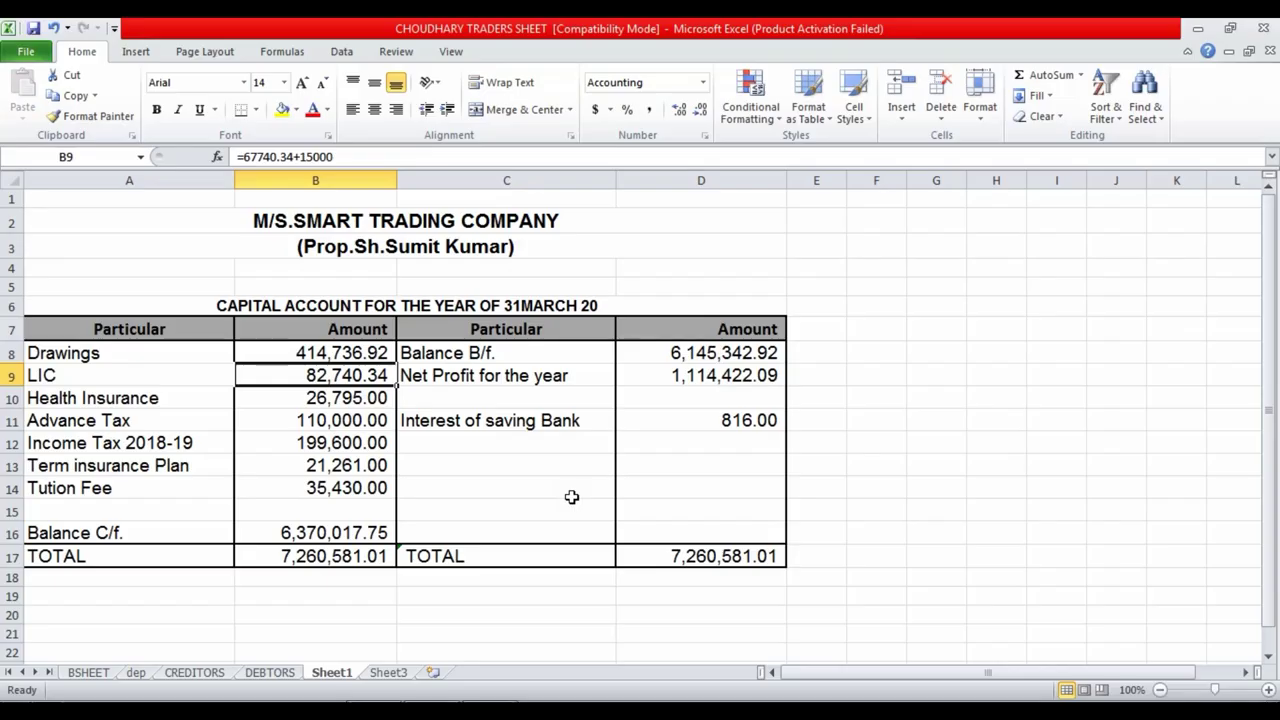
{"action": "key", "text": "alt+Tab"}
{"action": "type", "text": ".34"}
{"action": "key", "text": "Return"}
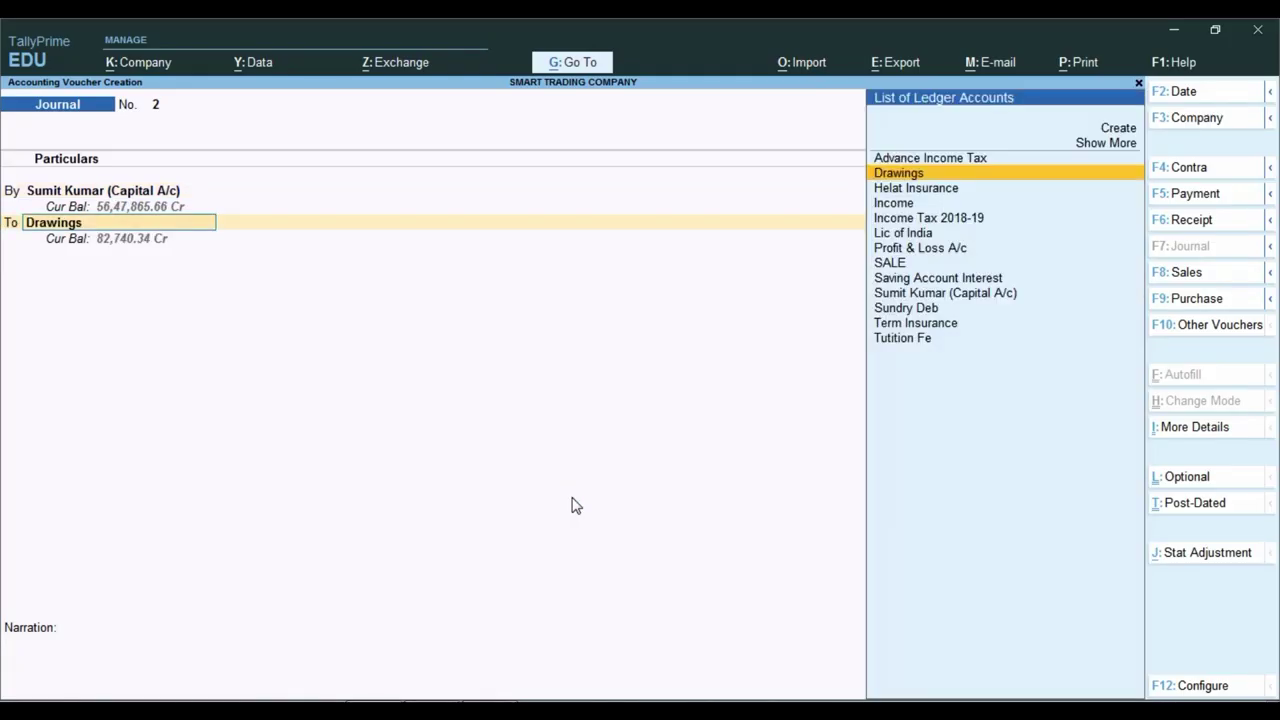
- Credit Lic of India with 82,740.34 and save the journal voucher without a narration
{"action": "type", "text": "Li"}
{"action": "key", "text": "Return"}
{"action": "key", "text": "Return"}
{"action": "key", "text": "Return"}
{"action": "key", "text": "Return"}
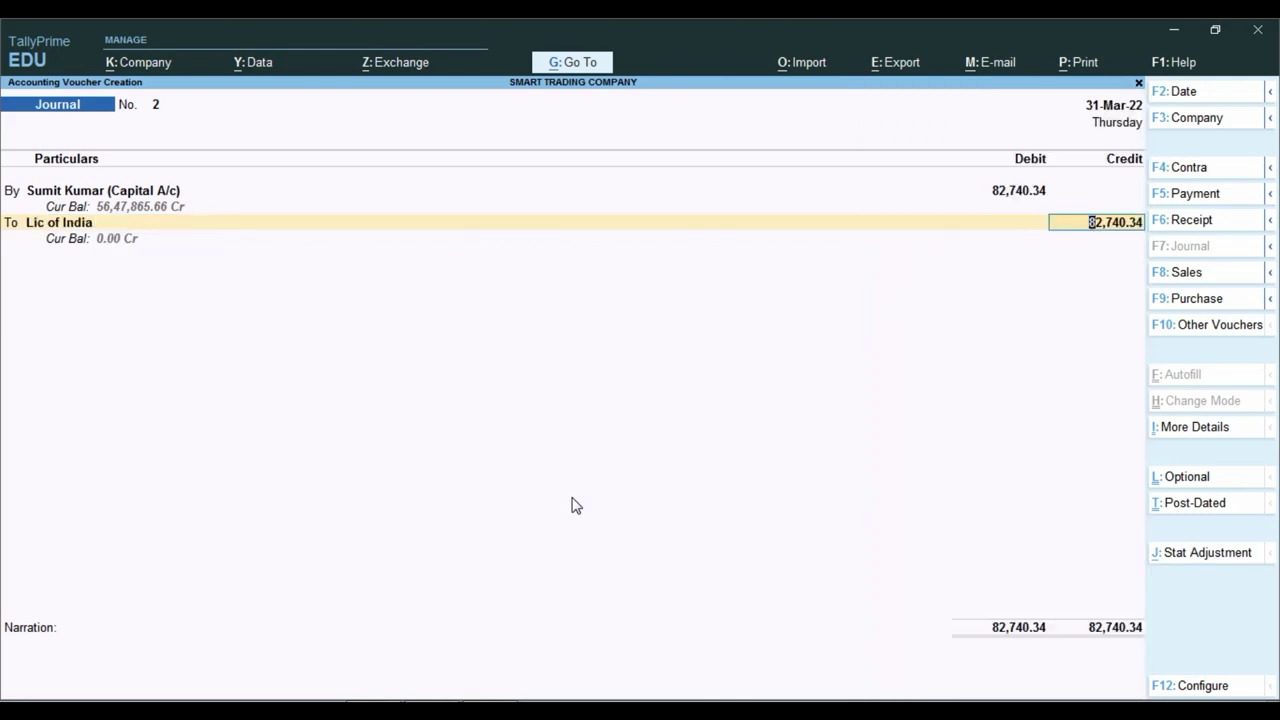
- In journal voucher 3, debit the proprietor's capital account with 26795, taken from the Health Insurance row of the Excel sheet
{"action": "key", "text": "alt+Tab"}
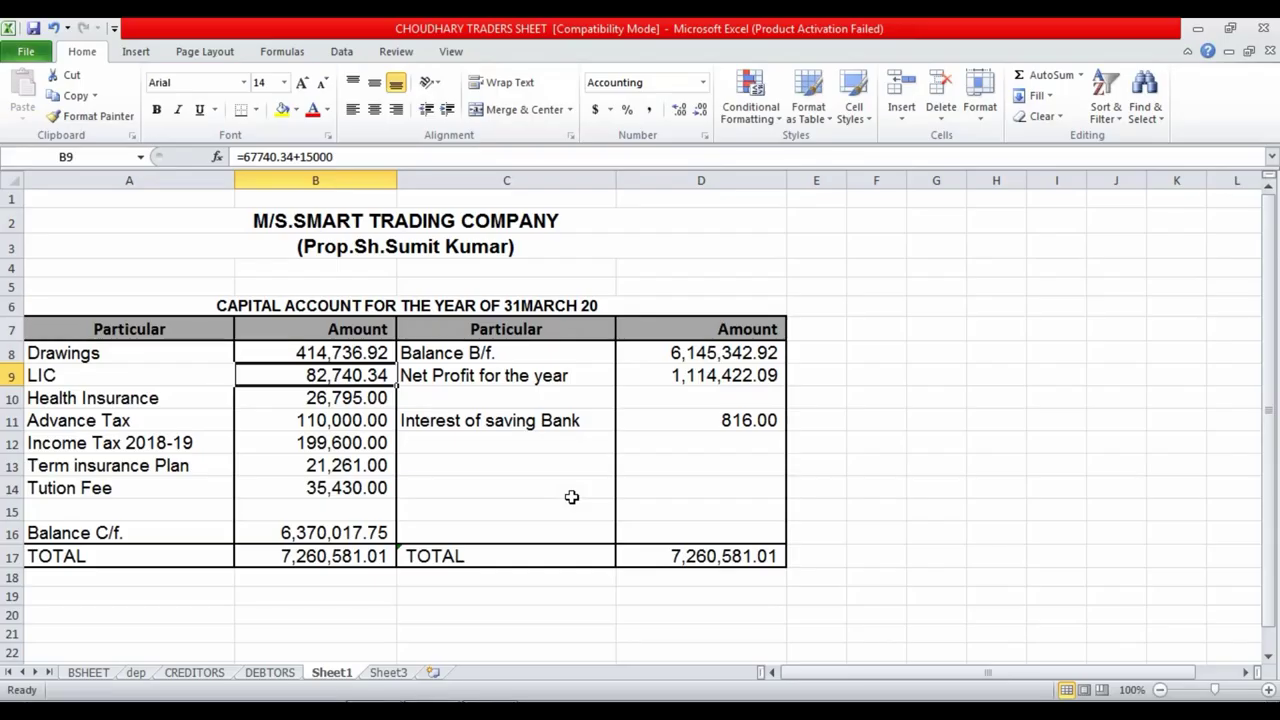
{"action": "key", "text": "Down"}
{"action": "key", "text": "alt+Tab"}
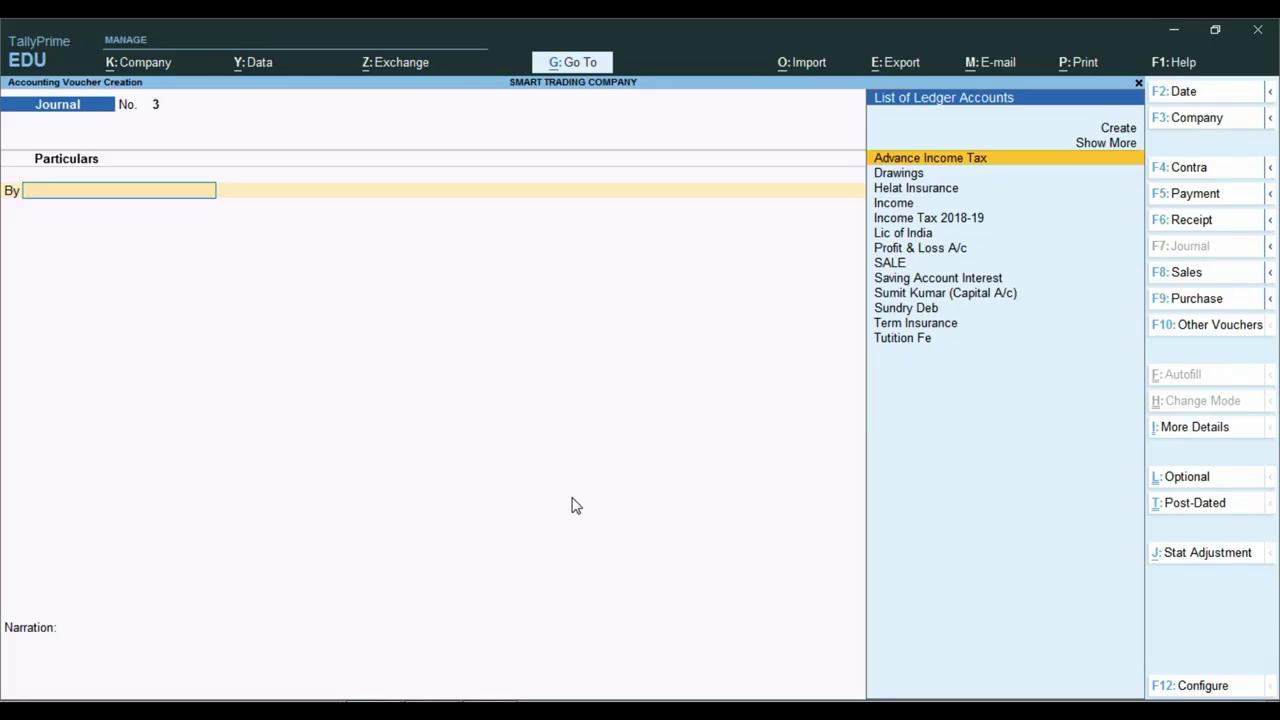
{"action": "type", "text": "Sum"}
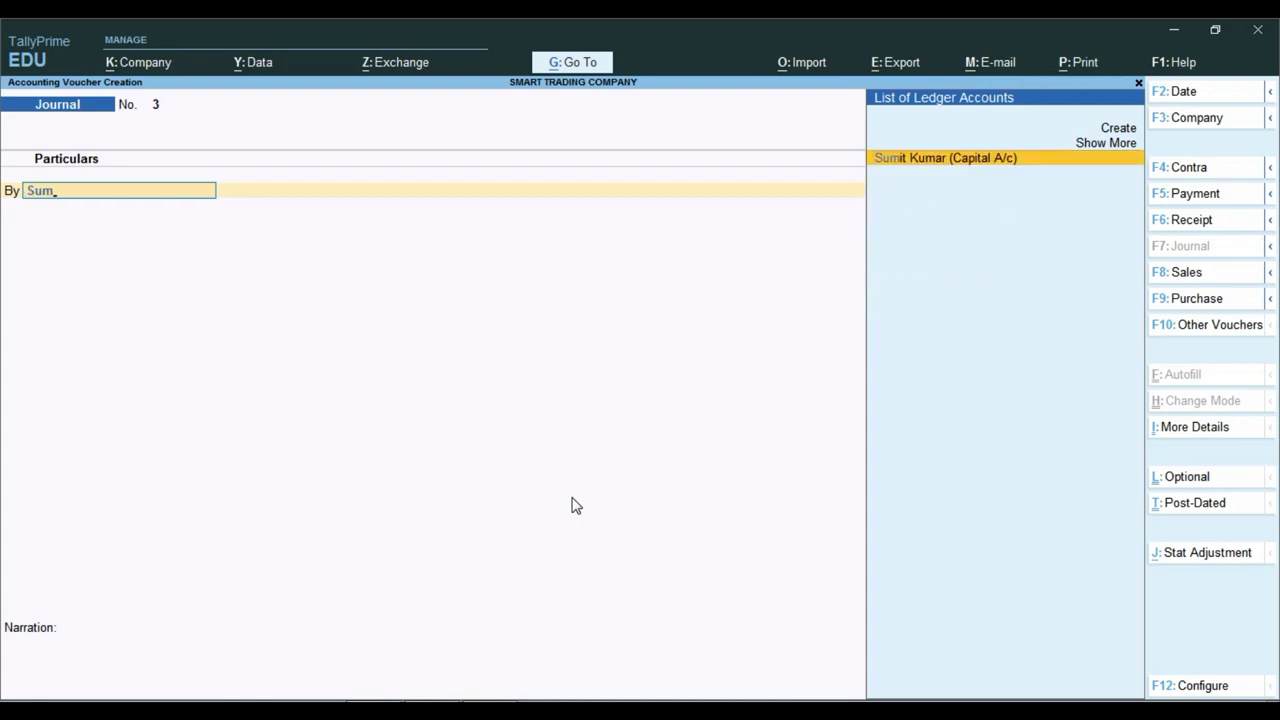
{"action": "key", "text": "Return"}
{"action": "key", "text": "alt+Tab"}
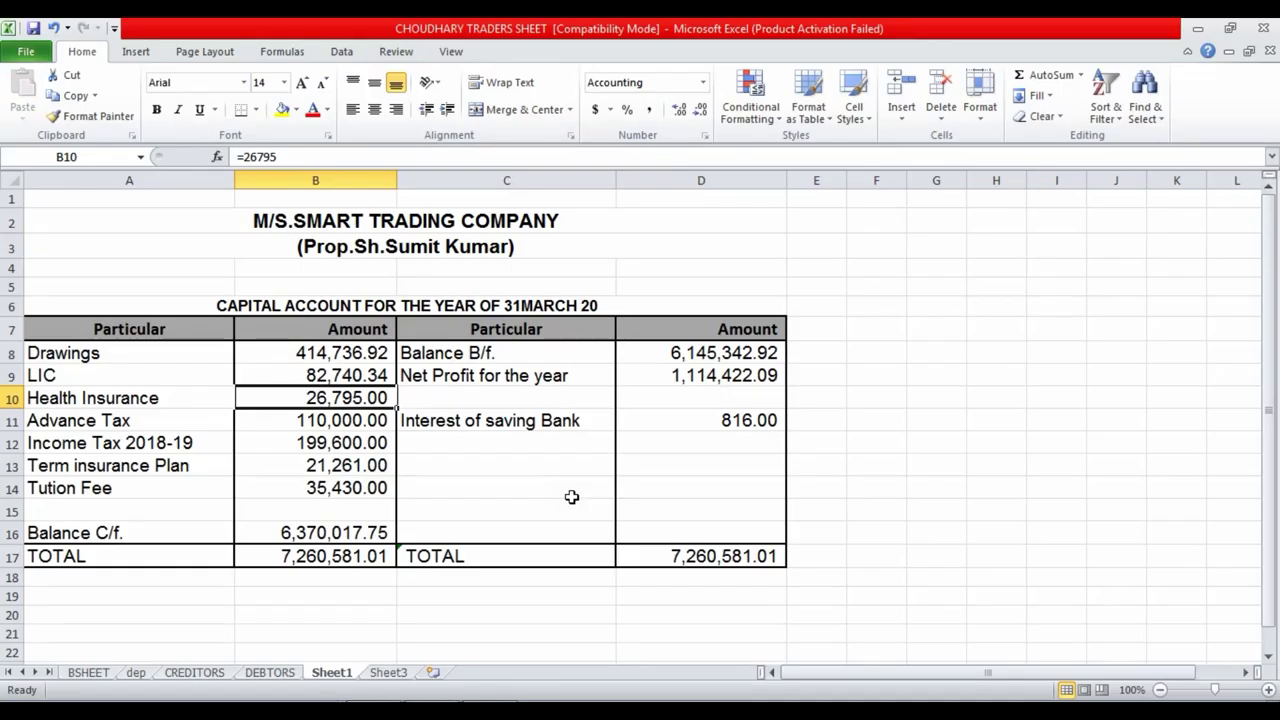
{"action": "key", "text": "alt+Tab"}
{"action": "type", "text": "26795"}
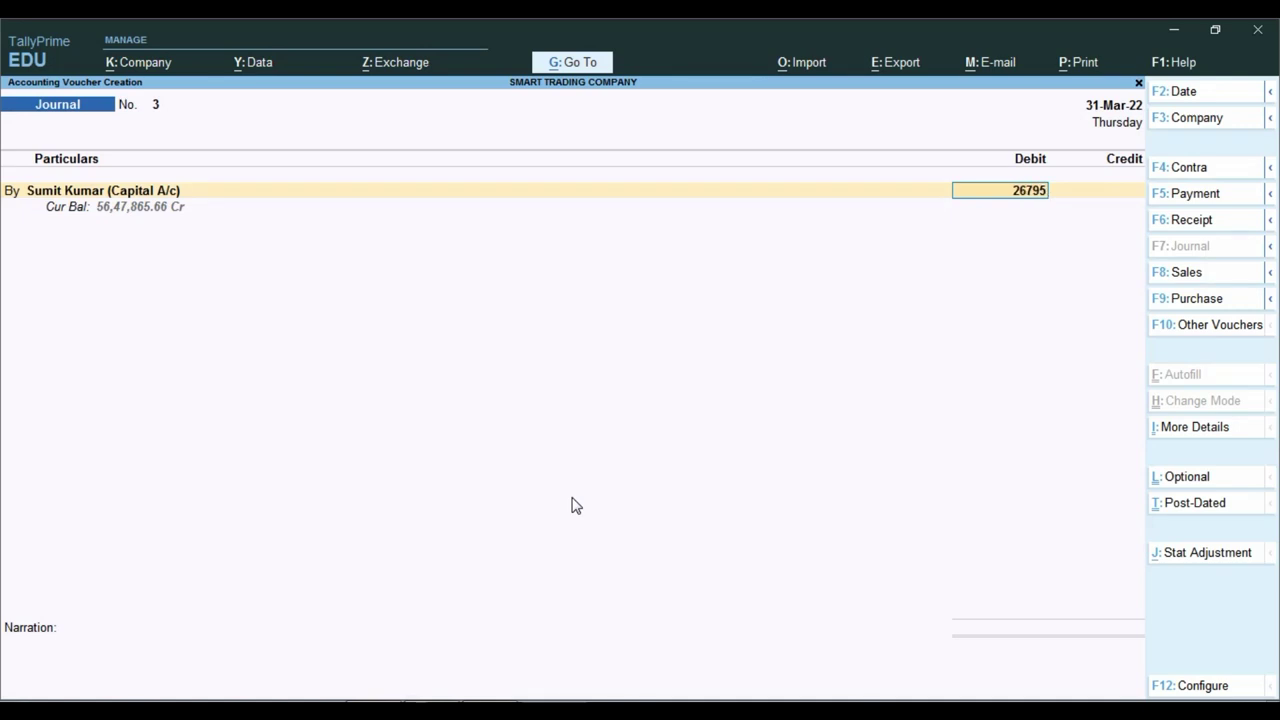
{"action": "key", "text": "Return"}
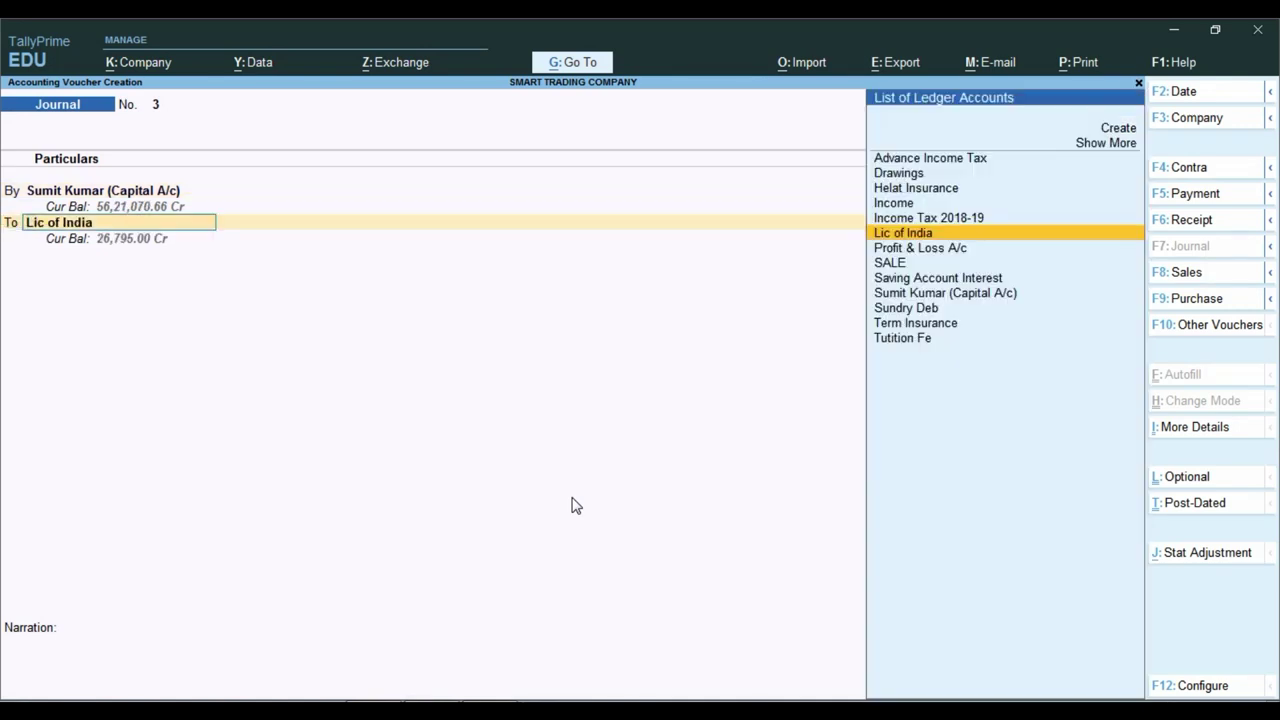
- Complete the voucher by crediting Helat Insurance with 26,795.00, and switch to the Excel capital account
{"action": "type", "text": "He"}
{"action": "key", "text": "Return"}
{"action": "key", "text": "Return"}
{"action": "key", "text": "Return"}
{"action": "key", "text": "Return"}
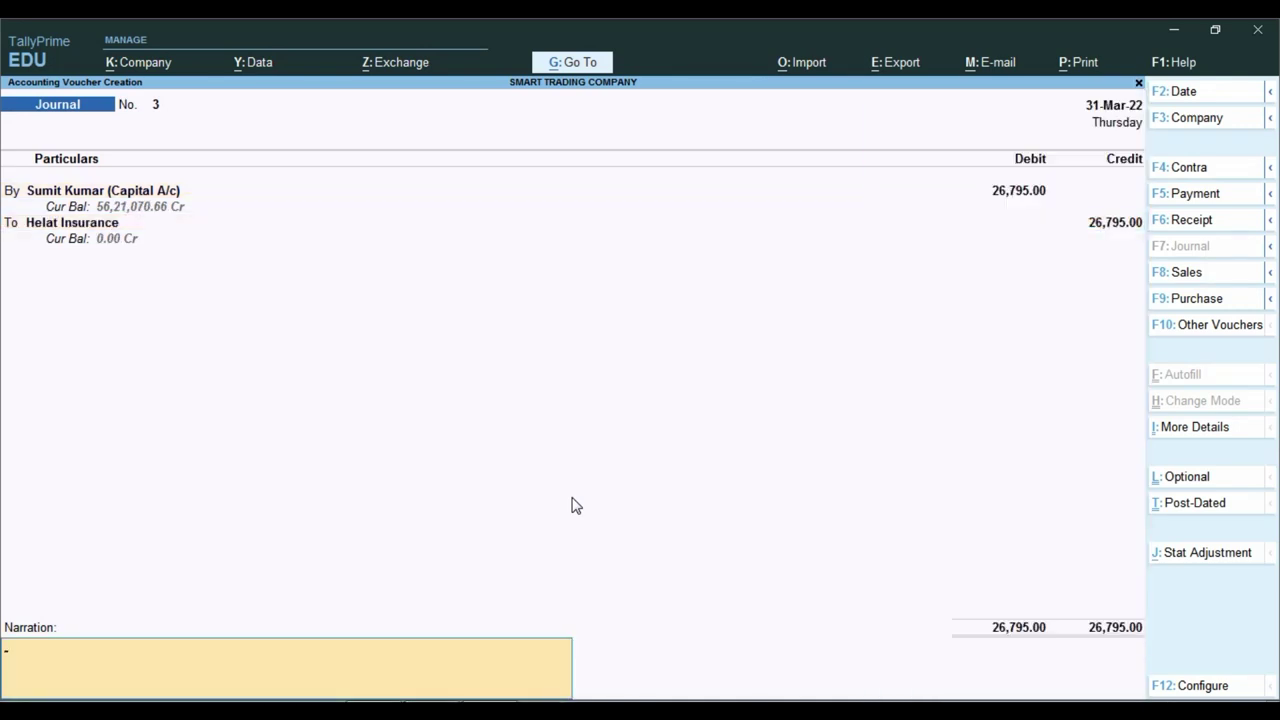
{"action": "key", "text": "alt+Tab"}
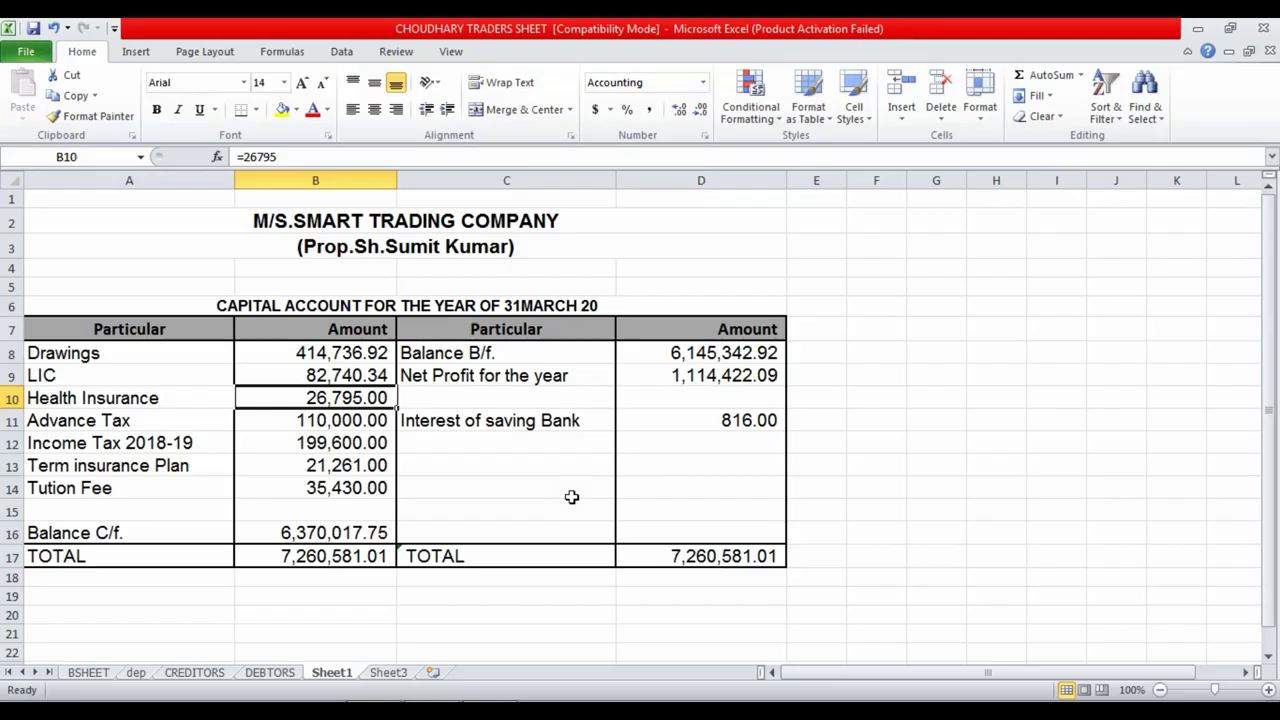
- Move to the Advance Tax amount in Excel and choose the proprietor's capital account as the debit ledger in TallyPrime journal voucher 4
{"action": "key", "text": "Down"}
{"action": "key", "text": "alt+Tab"}
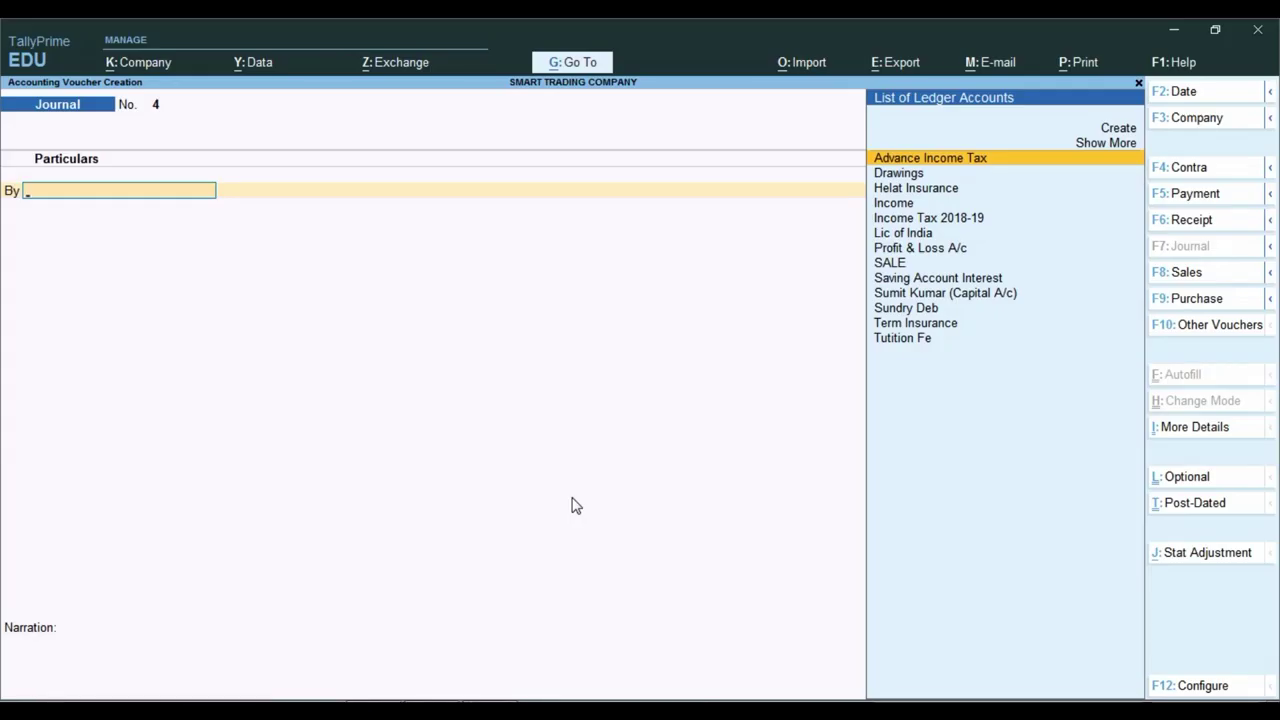
{"action": "type", "text": "a"}
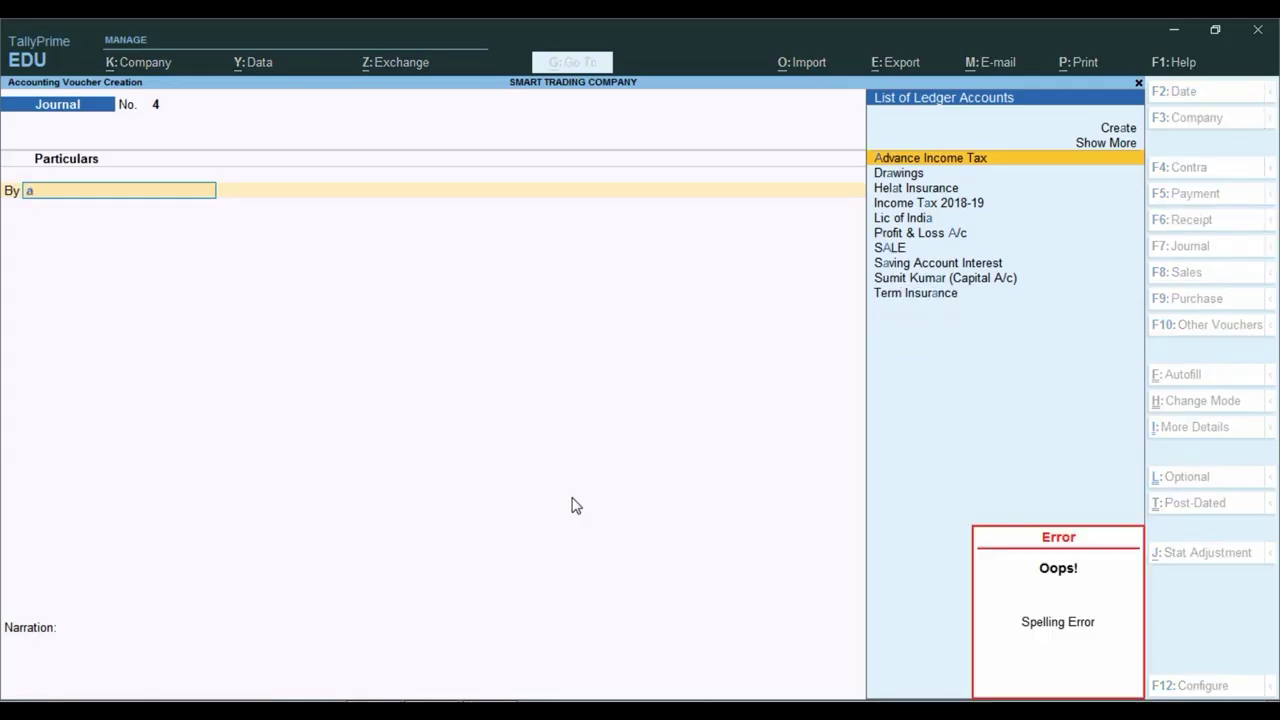
{"action": "type", "text": "s"}
{"action": "key", "text": "BackSpace"}
{"action": "key", "text": "BackSpace"}
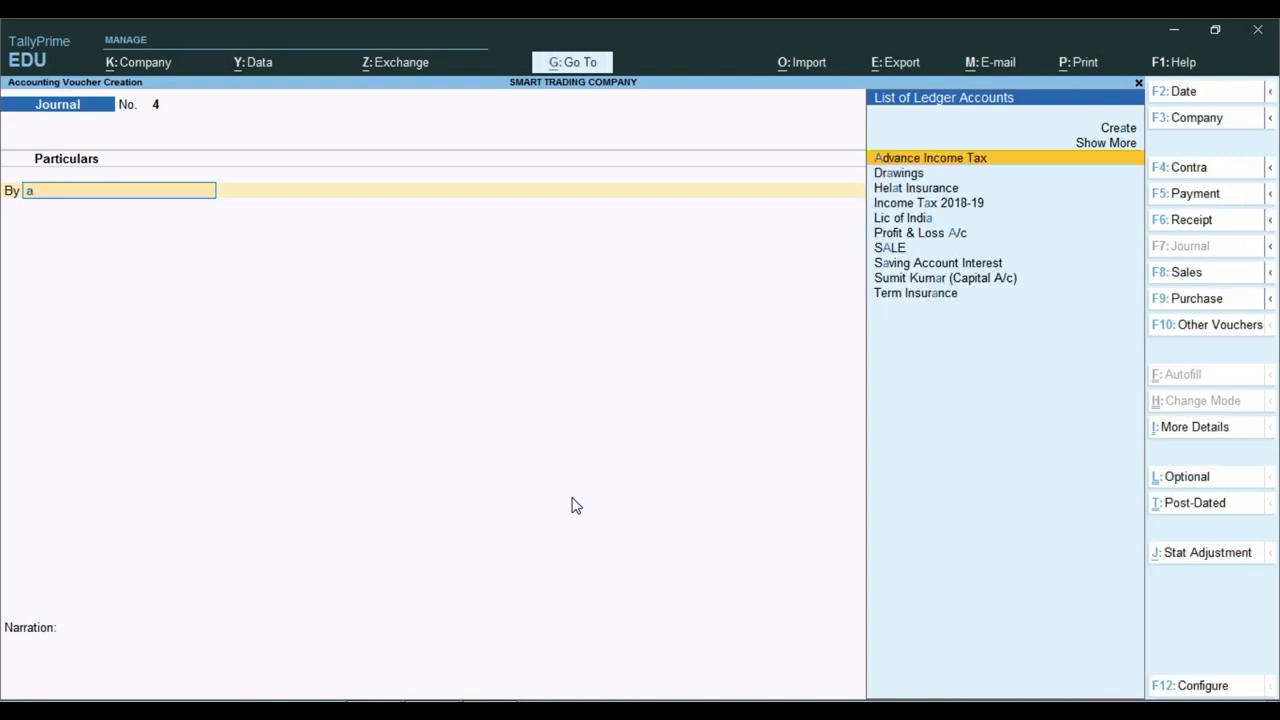
{"action": "type", "text": "sum"}
{"action": "key", "text": "Return"}
- Set the capital account's debit in voucher 4 to 110000, taken from the Advance Tax row of the Excel sheet
{"action": "key", "text": "alt+Tab"}
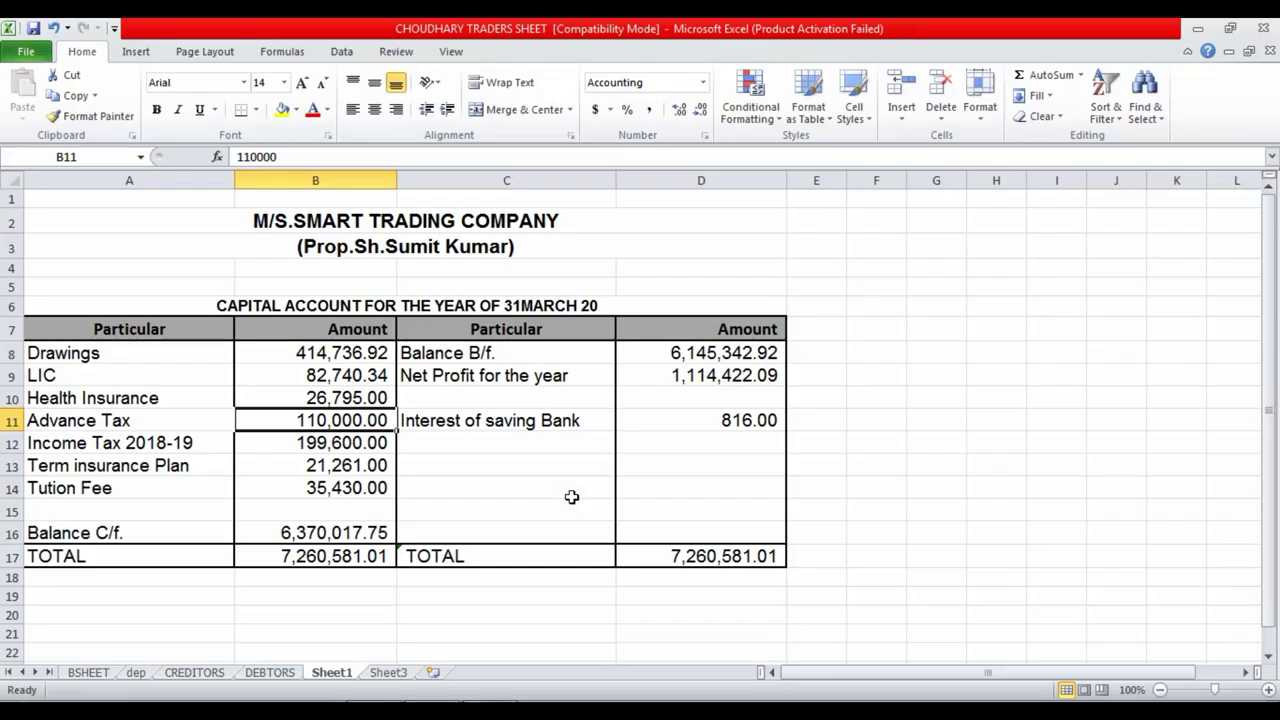
{"action": "key", "text": "Left"}
{"action": "key", "text": "Right"}
{"action": "key", "text": "alt+Tab"}
{"action": "type", "text": "111"}
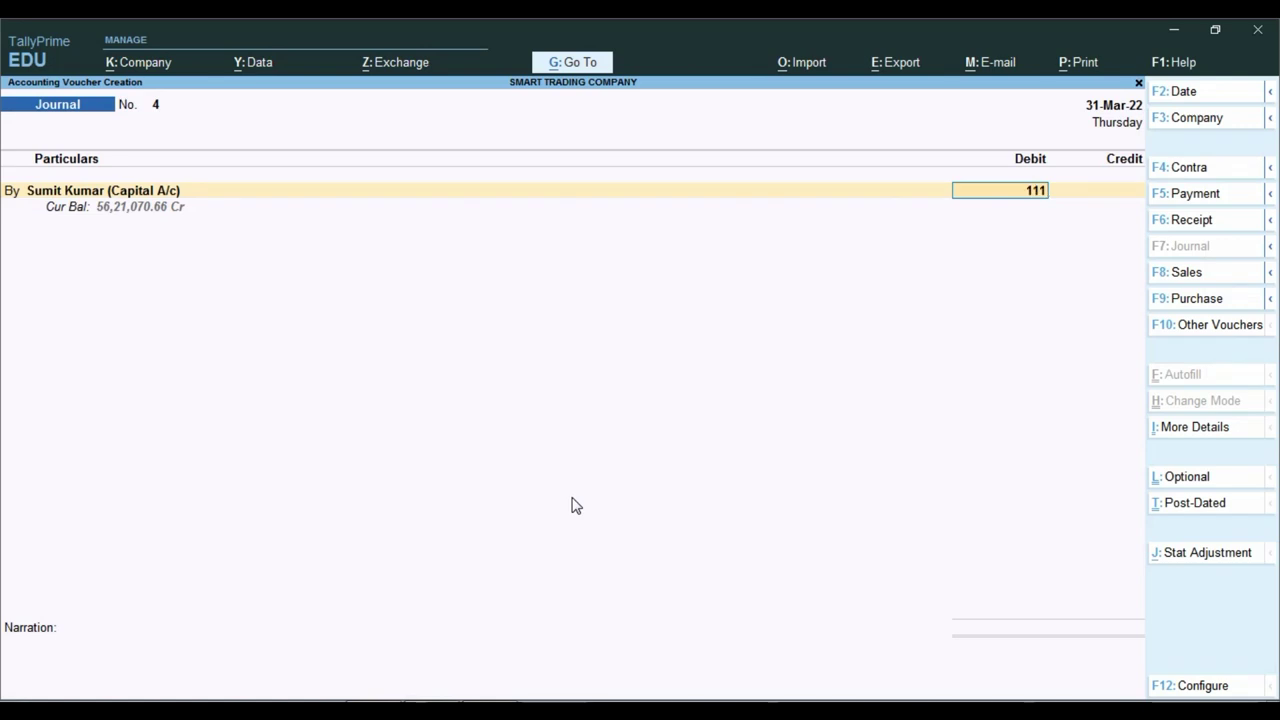
{"action": "type", "text": "0000"}
{"action": "key", "text": "Return"}
- Credit Advance Income Tax with 1,10,000.00 and save the journal voucher without a narration
{"action": "key", "text": "Return"}
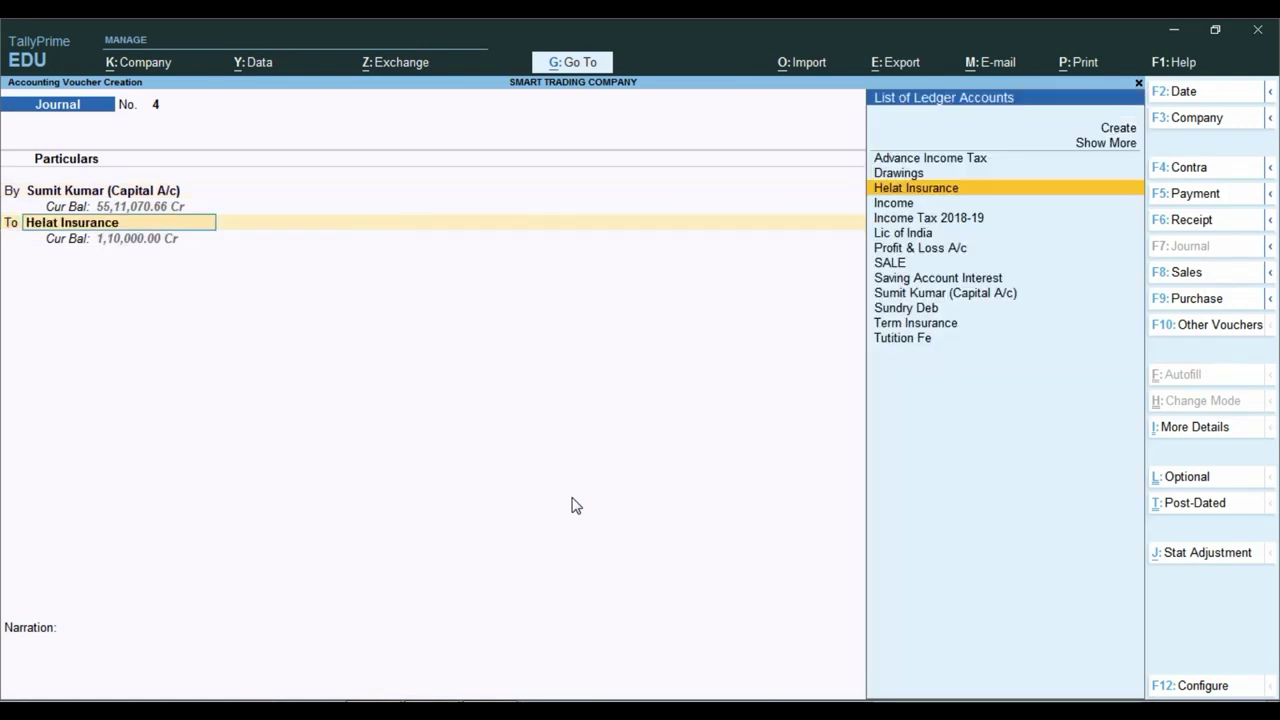
{"action": "type", "text": "ad"}
{"action": "key", "text": "Return"}
{"action": "key", "text": "Return"}
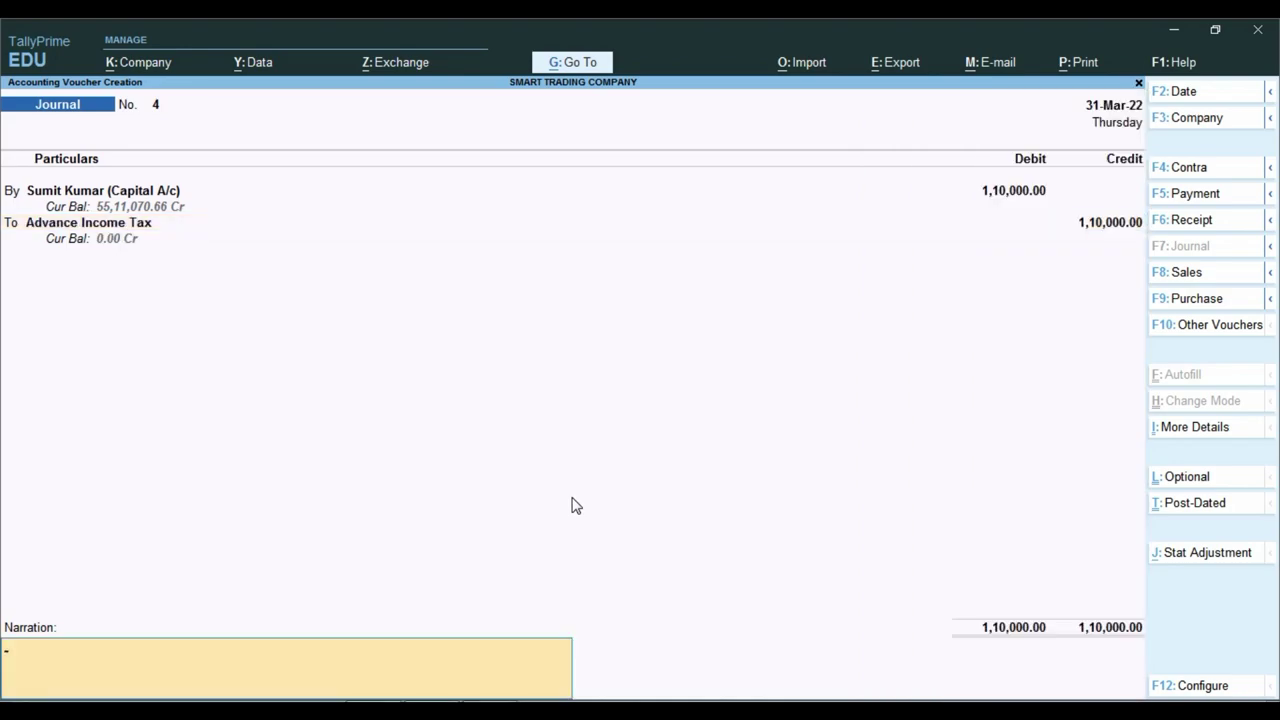
{"action": "key", "text": "Return"}
{"action": "key", "text": "Return"}
- In journal voucher 5, debit the proprietor's capital account with 199600, taken from the Income Tax 2018-19 row of the Excel sheet
{"action": "key", "text": "alt+Tab"}
{"action": "key", "text": "Down"}
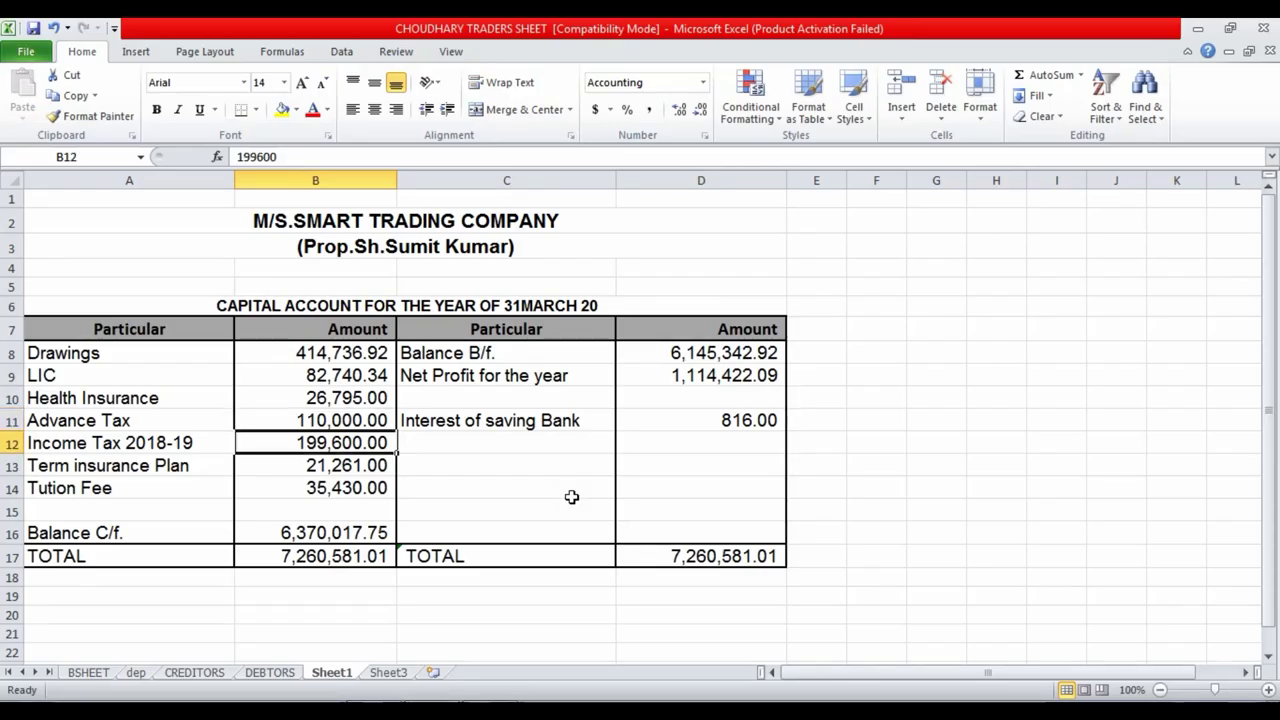
{"action": "key", "text": "alt+Tab"}
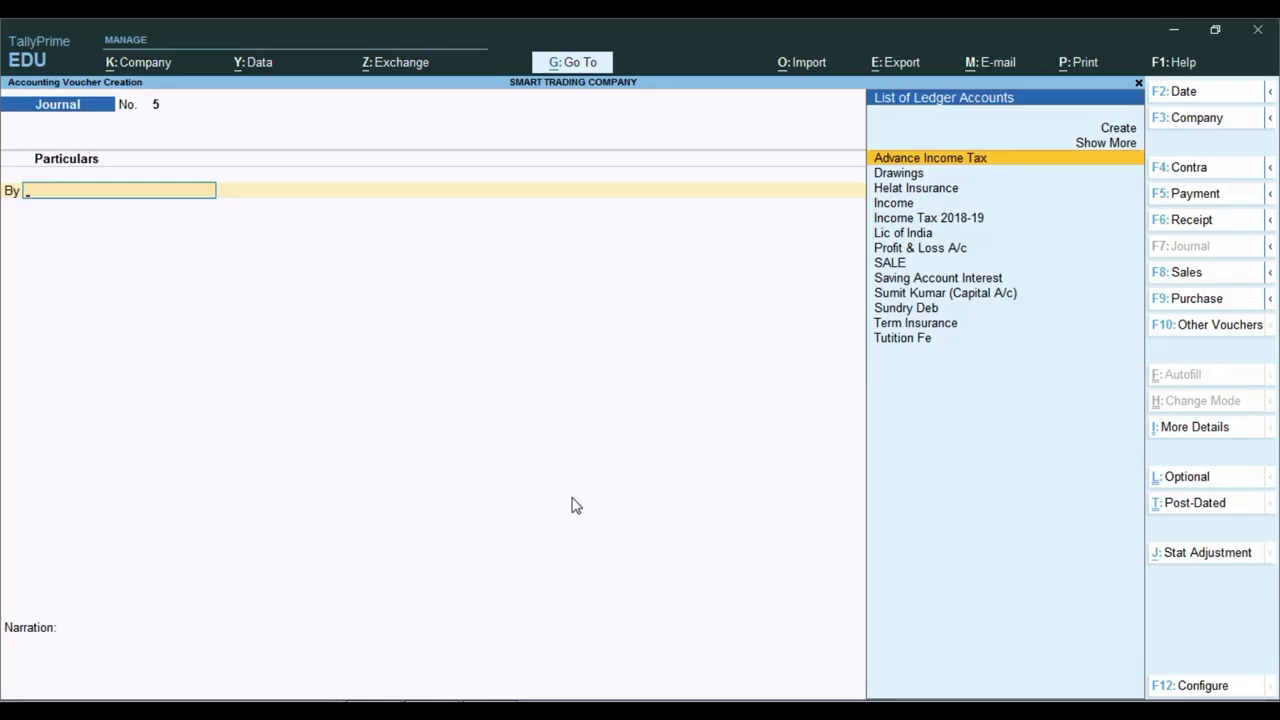
{"action": "type", "text": "Su"}
{"action": "key", "text": "Return"}
{"action": "key", "text": "alt+Tab"}
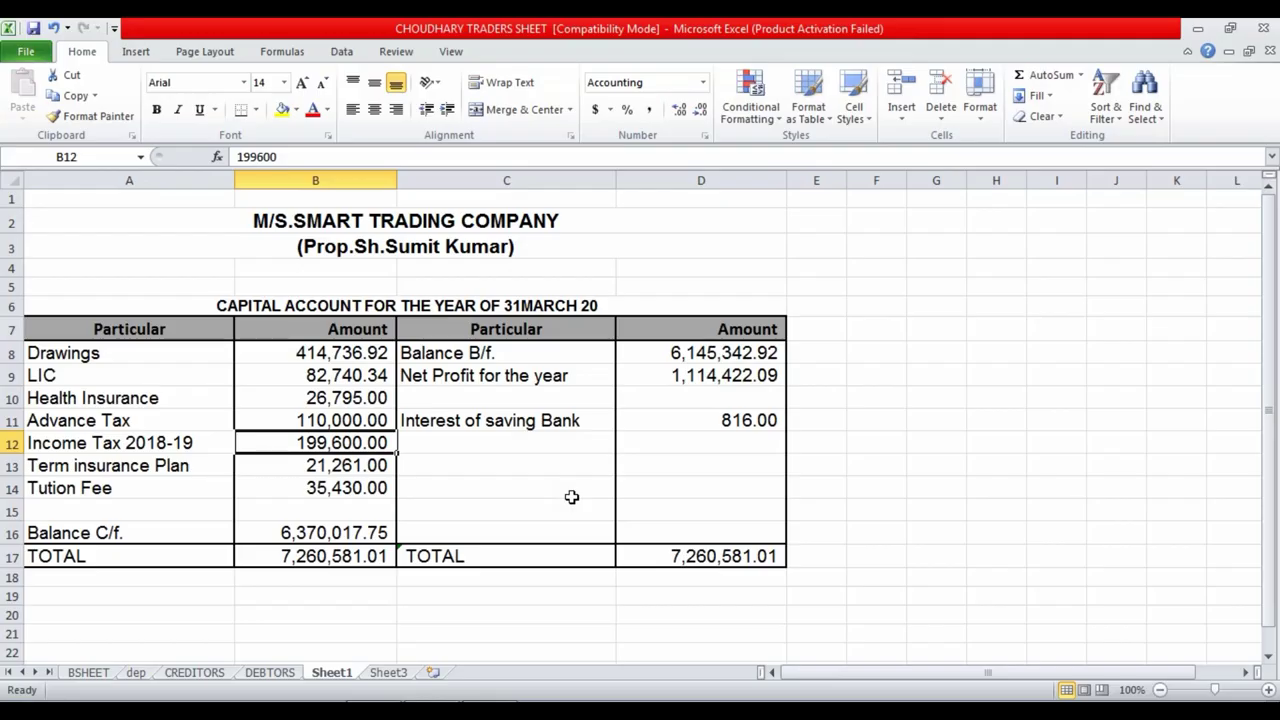
{"action": "key", "text": "alt+Tab"}
{"action": "type", "text": "1,99,600"}
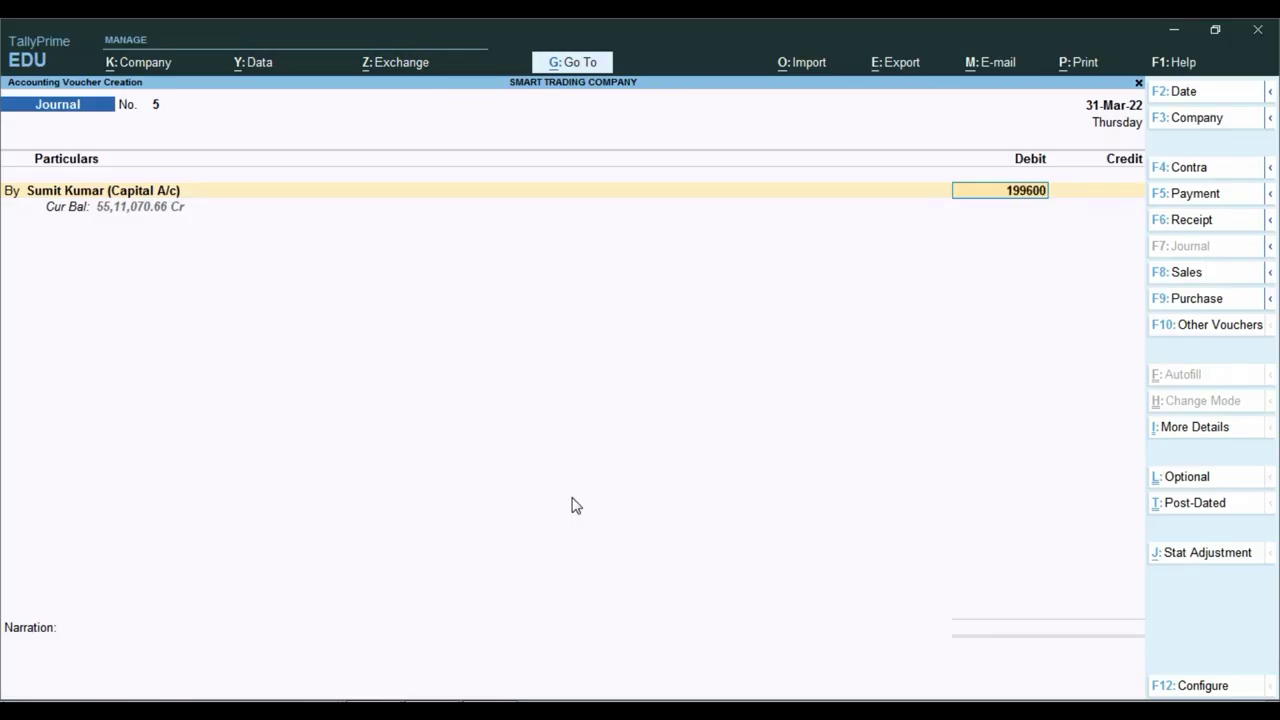
{"action": "key", "text": "Return"}
- Credit Income Tax 2018-19 with 1,99,600.00 and save the journal voucher without a narration
{"action": "key", "text": "Return"}
{"action": "key", "text": "BackSpace"}
{"action": "key", "text": "BackSpace"}
{"action": "type", "text": "Inc"}
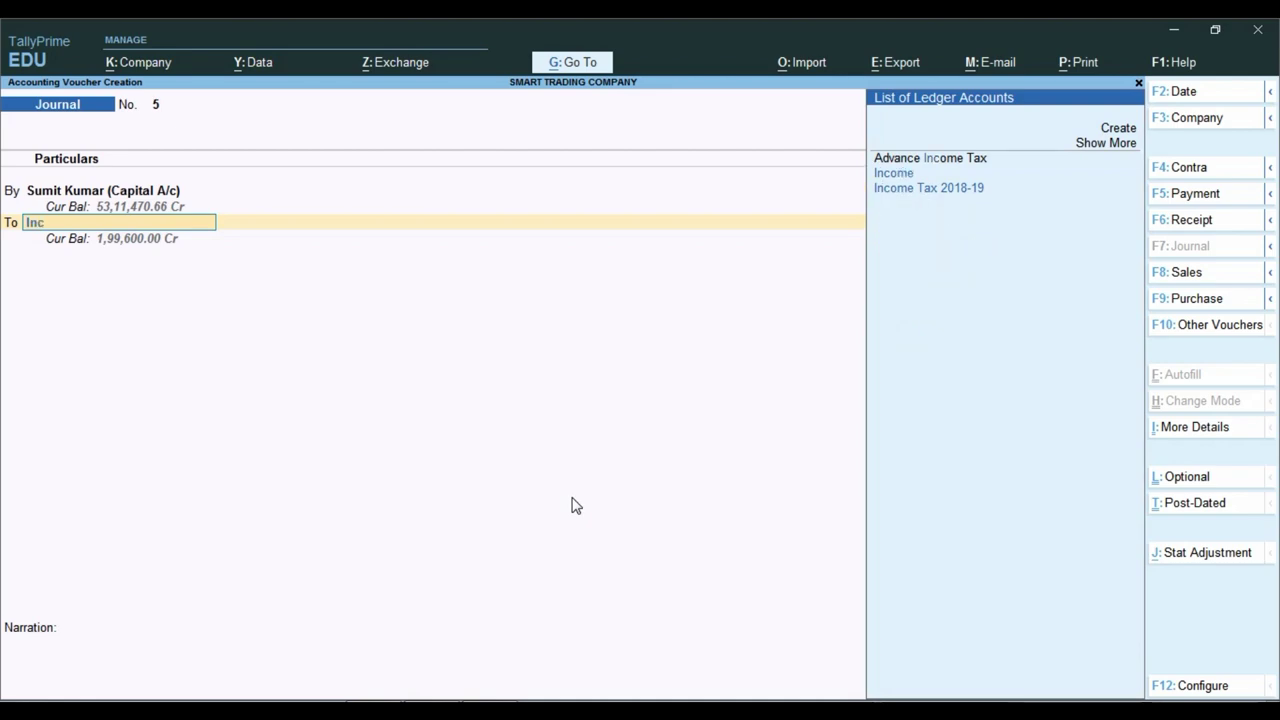
{"action": "key", "text": "Down"}
{"action": "key", "text": "Down"}
{"action": "key", "text": "Return"}
{"action": "key", "text": "Return"}
{"action": "key", "text": "Return"}
{"action": "key", "text": "Return"}
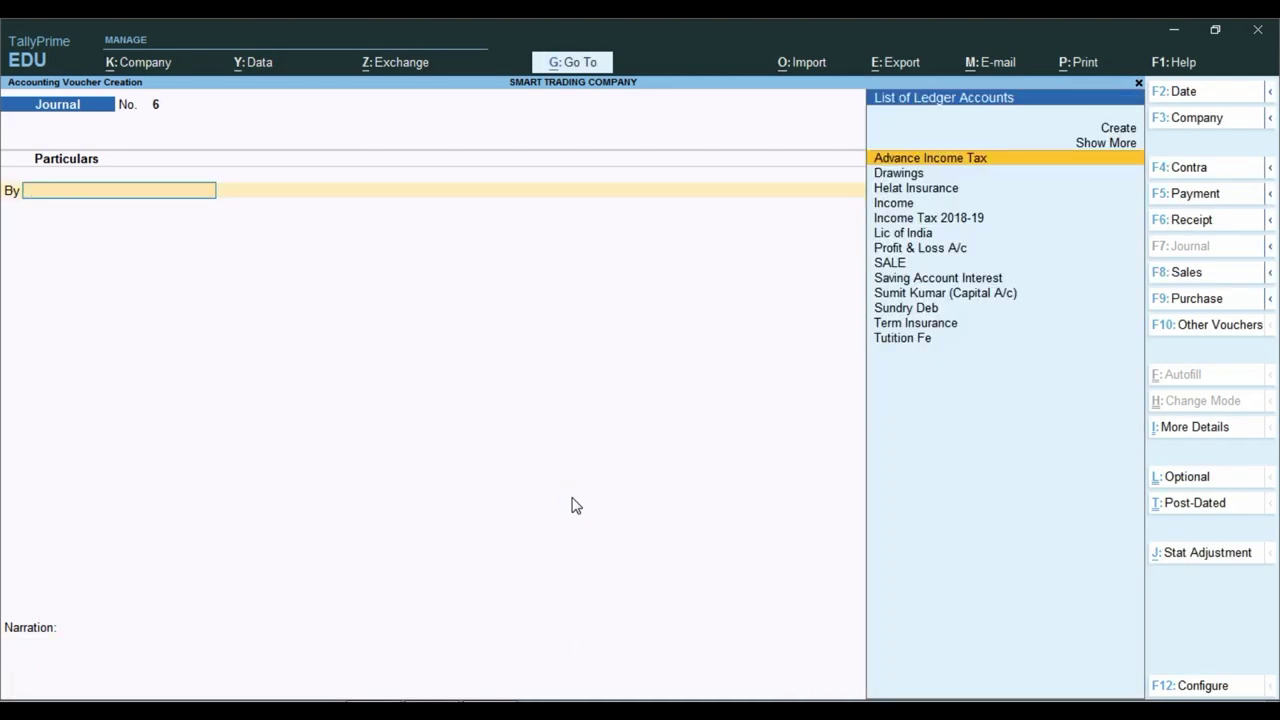
- In journal voucher 6, debit the proprietor's capital account with 21261, taken from the Term insurance Plan row of the Excel sheet
{"action": "key", "text": "alt+Tab"}
{"action": "key", "text": "Down"}
{"action": "key", "text": "alt+Tab"}
{"action": "type", "text": "Sum"}
{"action": "key", "text": "Return"}
{"action": "key", "text": "alt+Tab"}
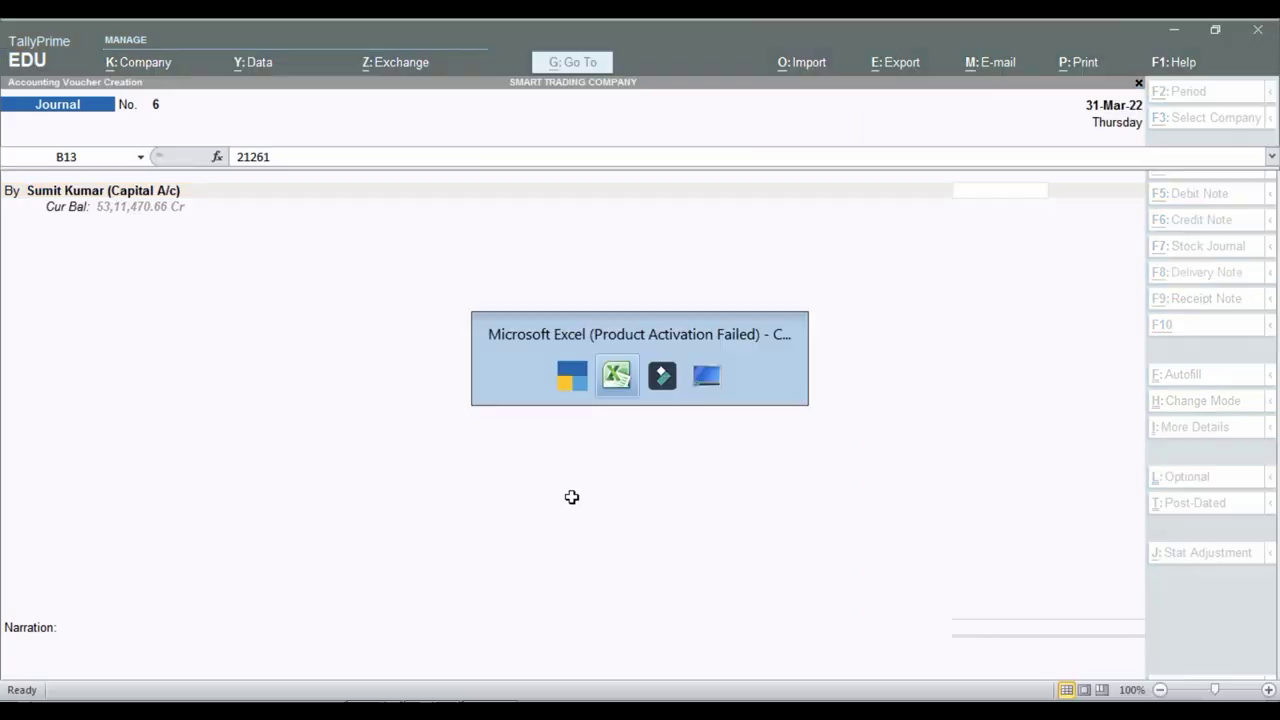
{"action": "key", "text": "alt+Tab"}
{"action": "type", "text": "21261"}
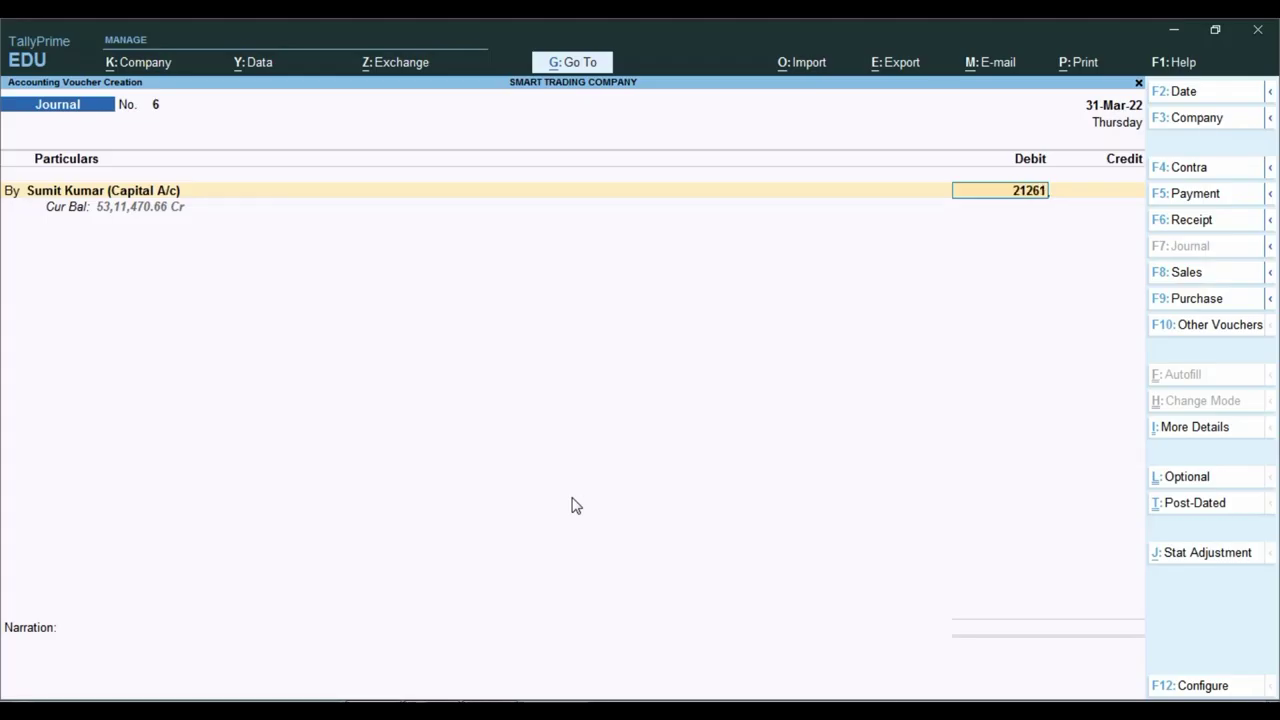
{"action": "key", "text": "Return"}
- Credit Term Insurance with 21,261.00 and save the journal voucher without a narration
{"action": "key", "text": "BackSpace"}
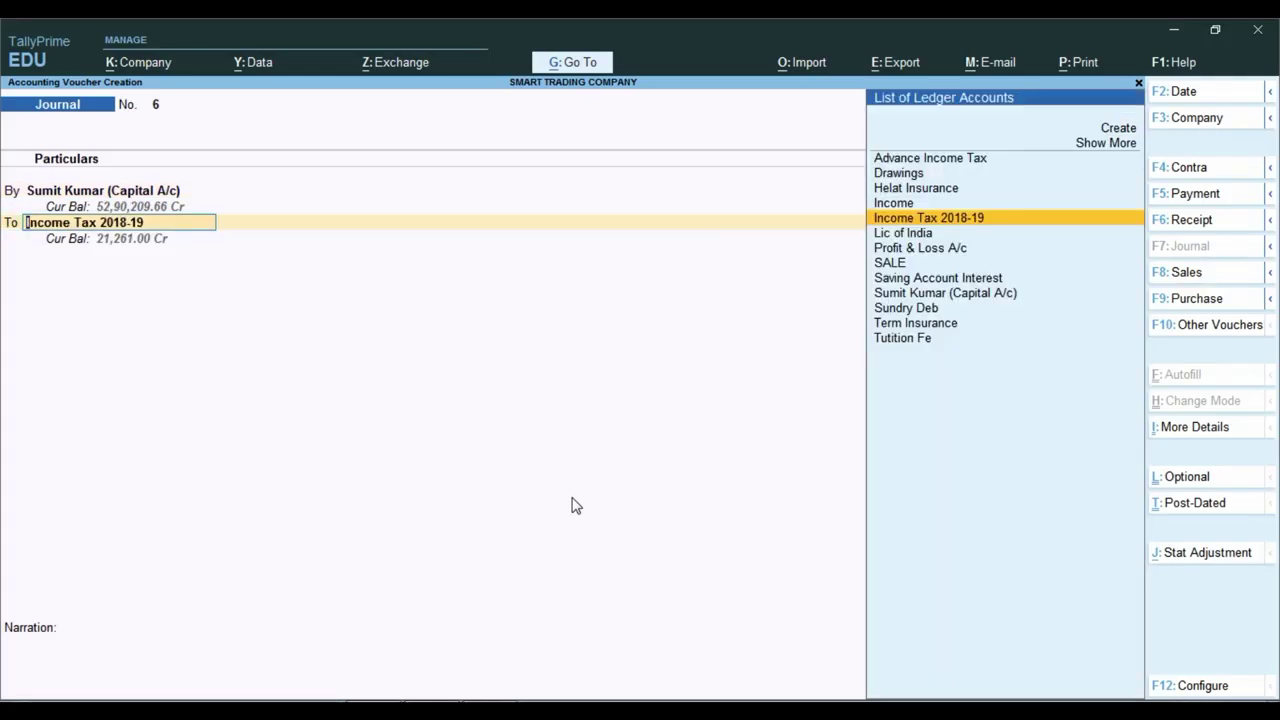
{"action": "type", "text": "ter"}
{"action": "key", "text": "Return"}
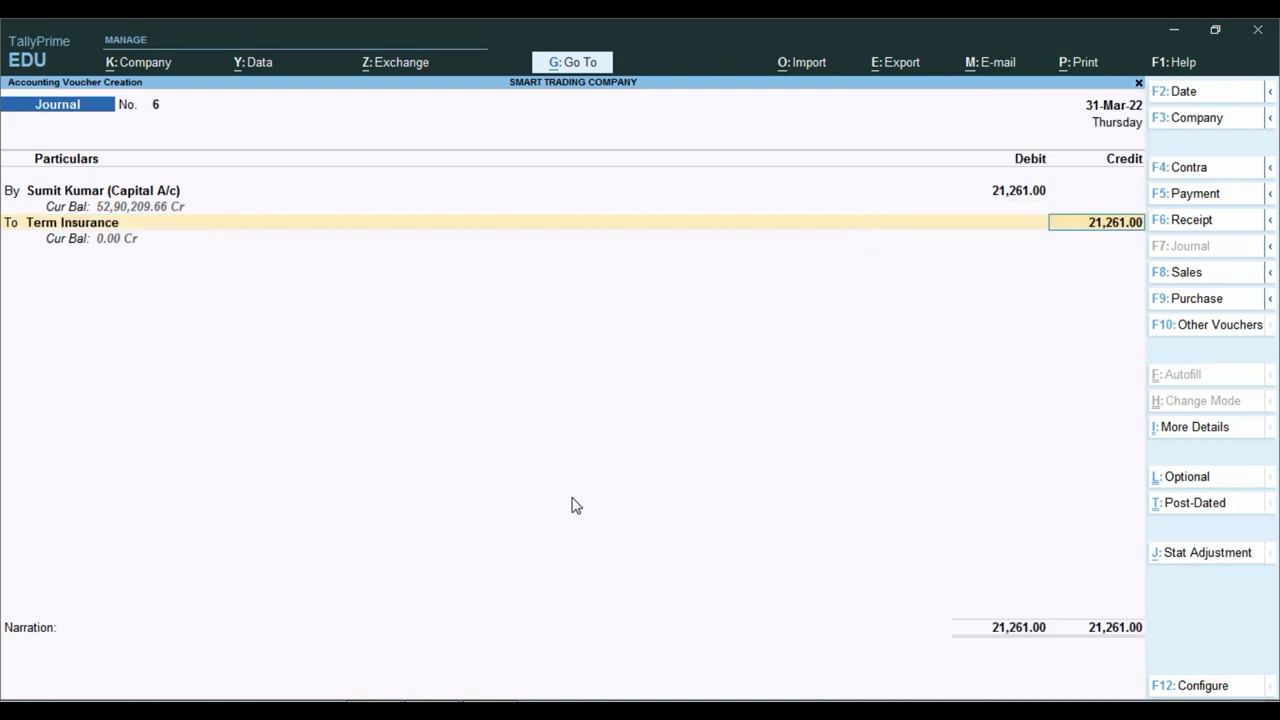
{"action": "key", "text": "Return"}
{"action": "key", "text": "Return"}
{"action": "key", "text": "Return"}
- In journal voucher 7, debit the proprietor's capital account with 35430, taken from the Tution Fee row of the Excel sheet
{"action": "key", "text": "alt+Tab"}
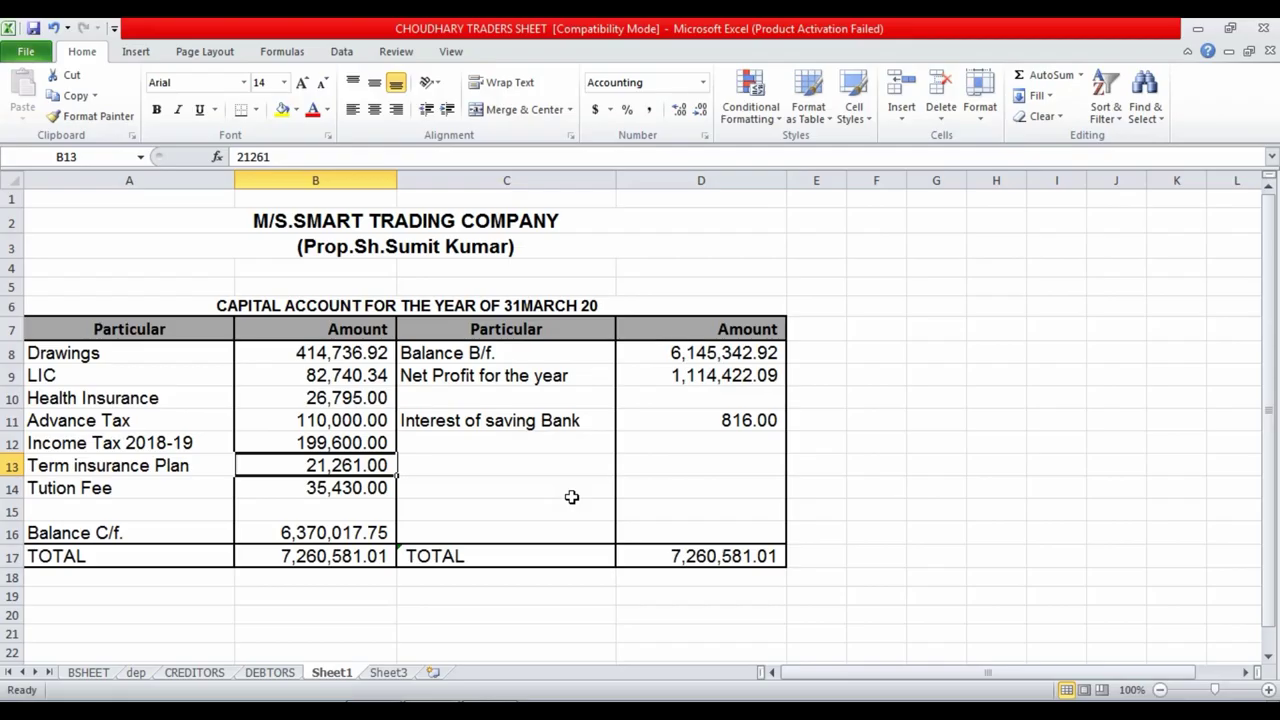
{"action": "key", "text": "Down"}
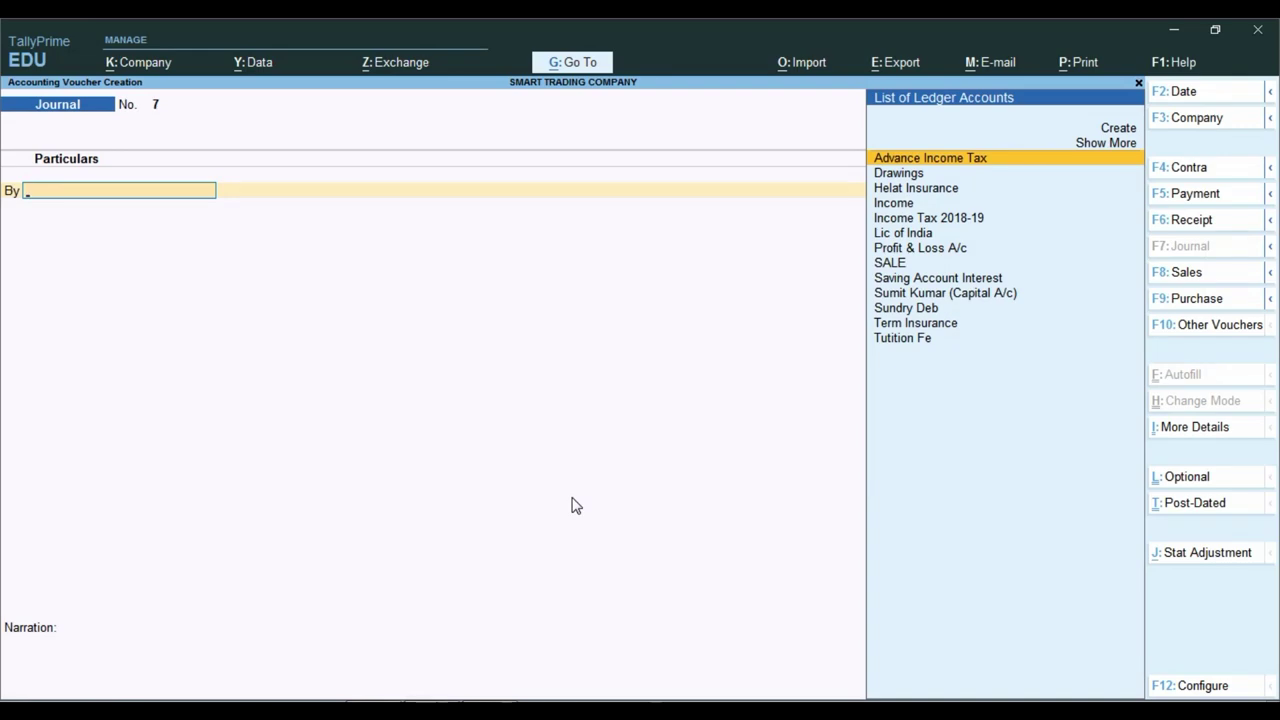
{"action": "type", "text": "Sum"}
{"action": "key", "text": "Return"}
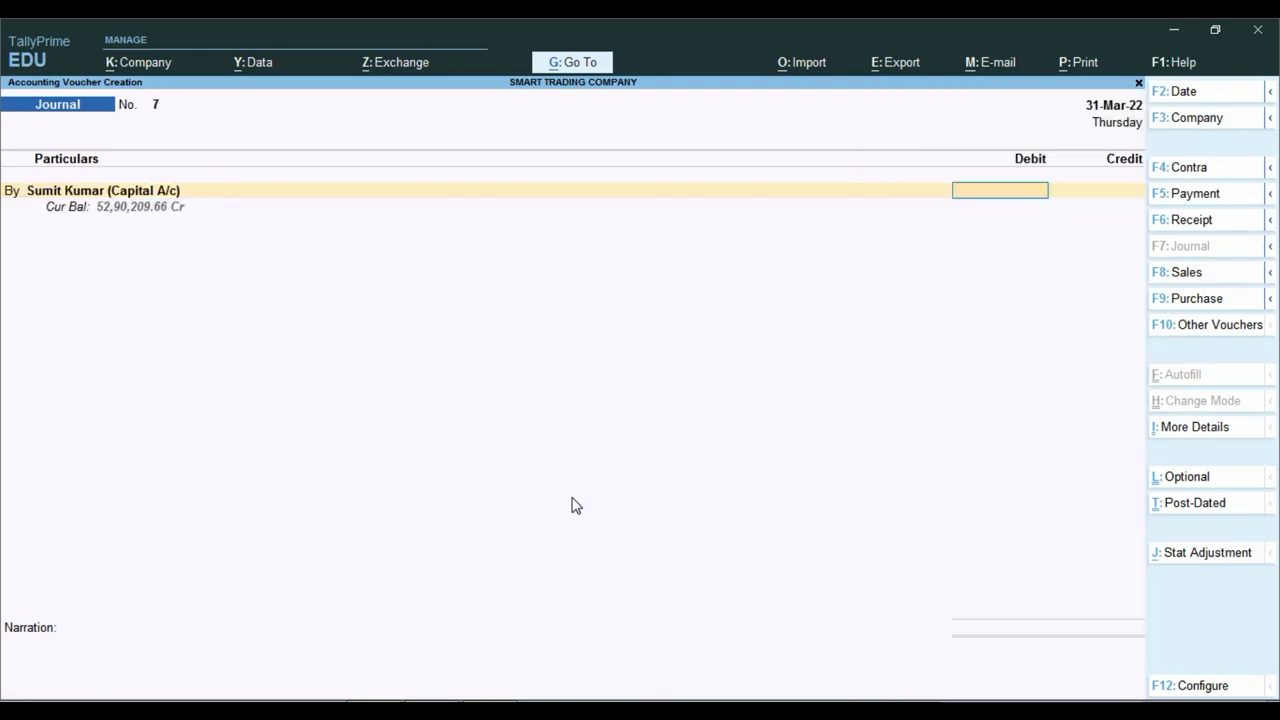
{"action": "key", "text": "alt+Tab"}
{"action": "key", "text": "alt+Tab"}
{"action": "type", "text": "35430"}
{"action": "key", "text": "Return"}
- Credit Tutition Fe with 35,430.00 and save the journal voucher without a narration
{"action": "key", "text": "Return"}
{"action": "type", "text": "Tu"}
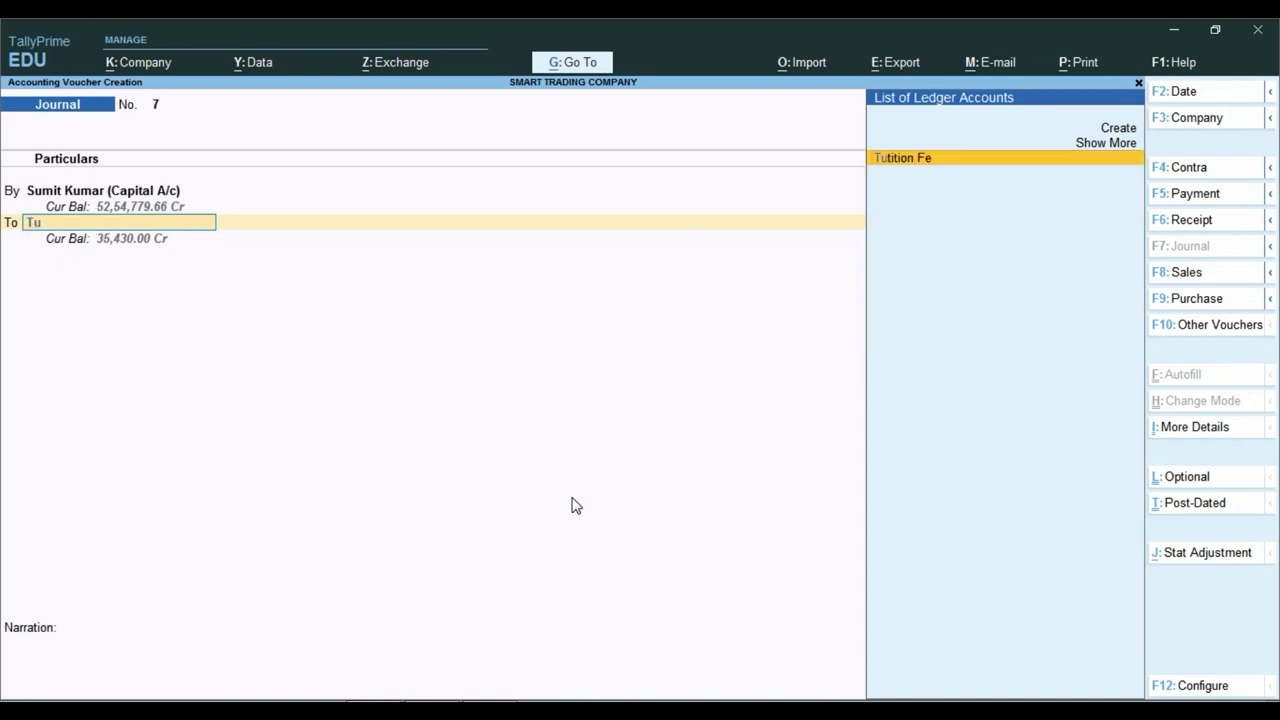
{"action": "key", "text": "Return"}
{"action": "key", "text": "Return"}
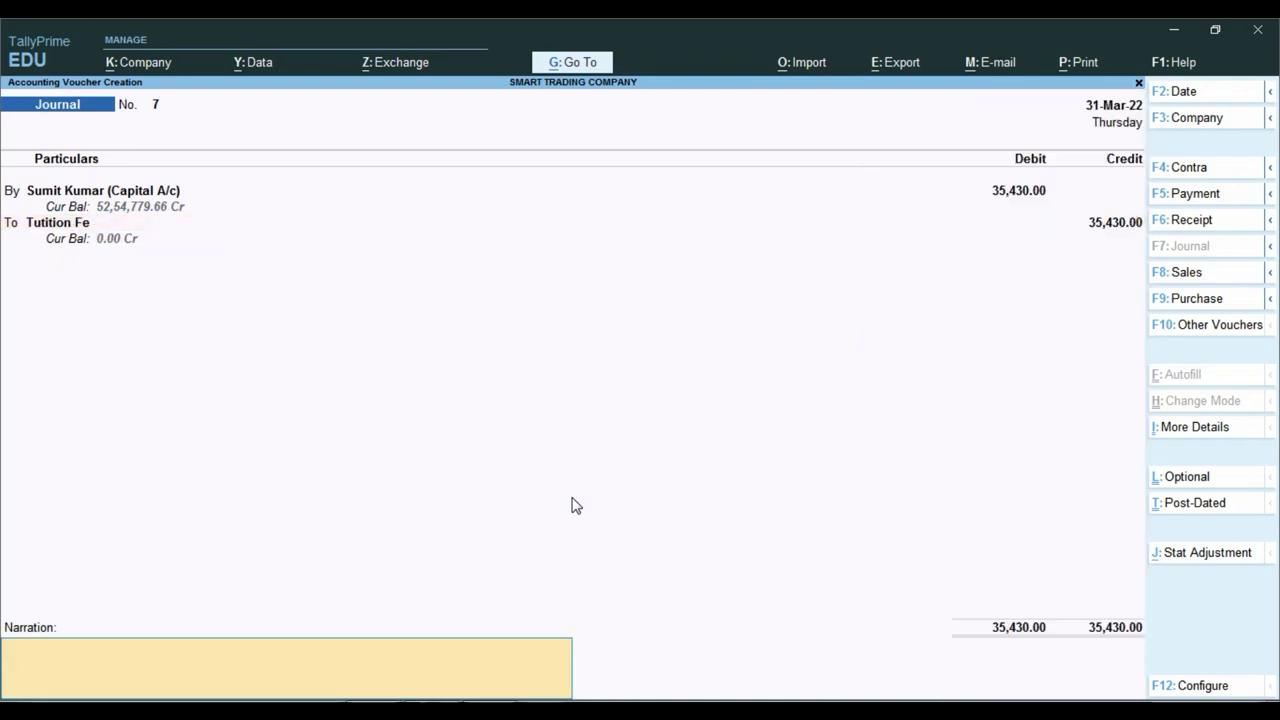
{"action": "key", "text": "Return"}
{"action": "key", "text": "Return"}
- Switch to Excel to review the debit-side amounts from Drawings to Tution Fee and select the Net Profit for the year amount
{"action": "key", "text": "alt+Tab"}
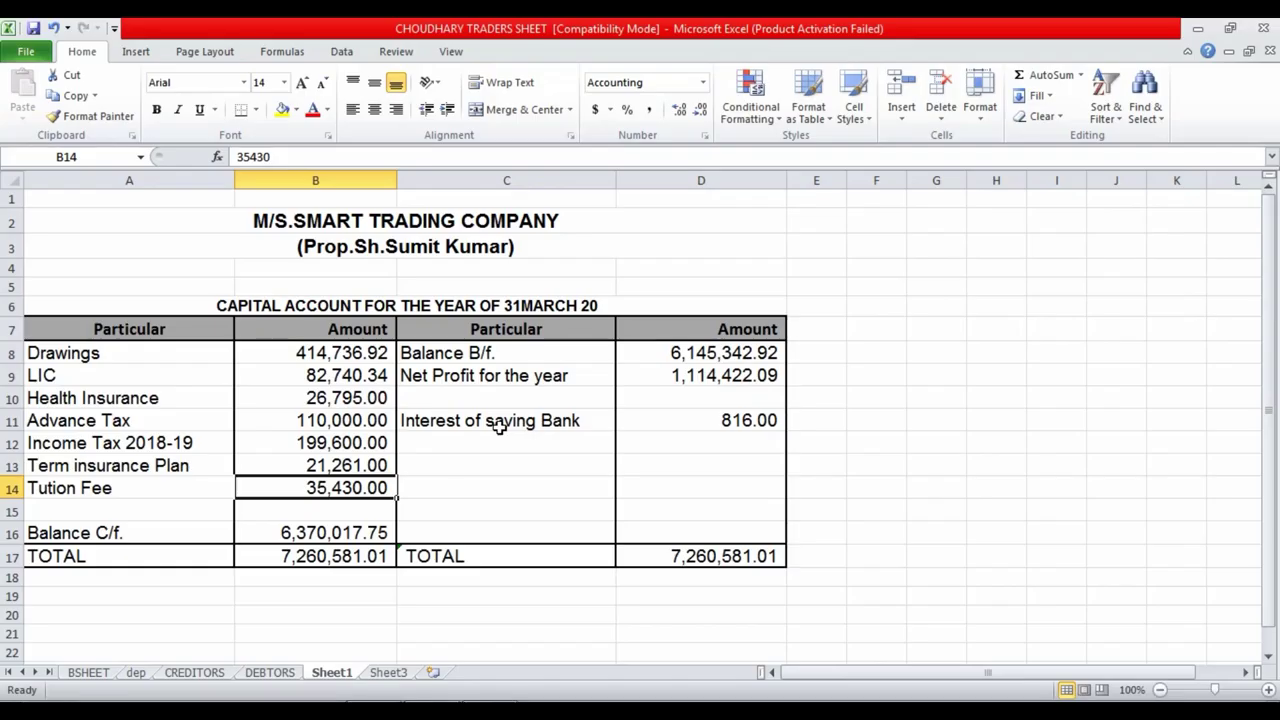
{"action": "left_click_drag", "start_coordinate": [347, 356], "coordinate": [333, 495]}
{"action": "left_click", "coordinate": [424, 486]}
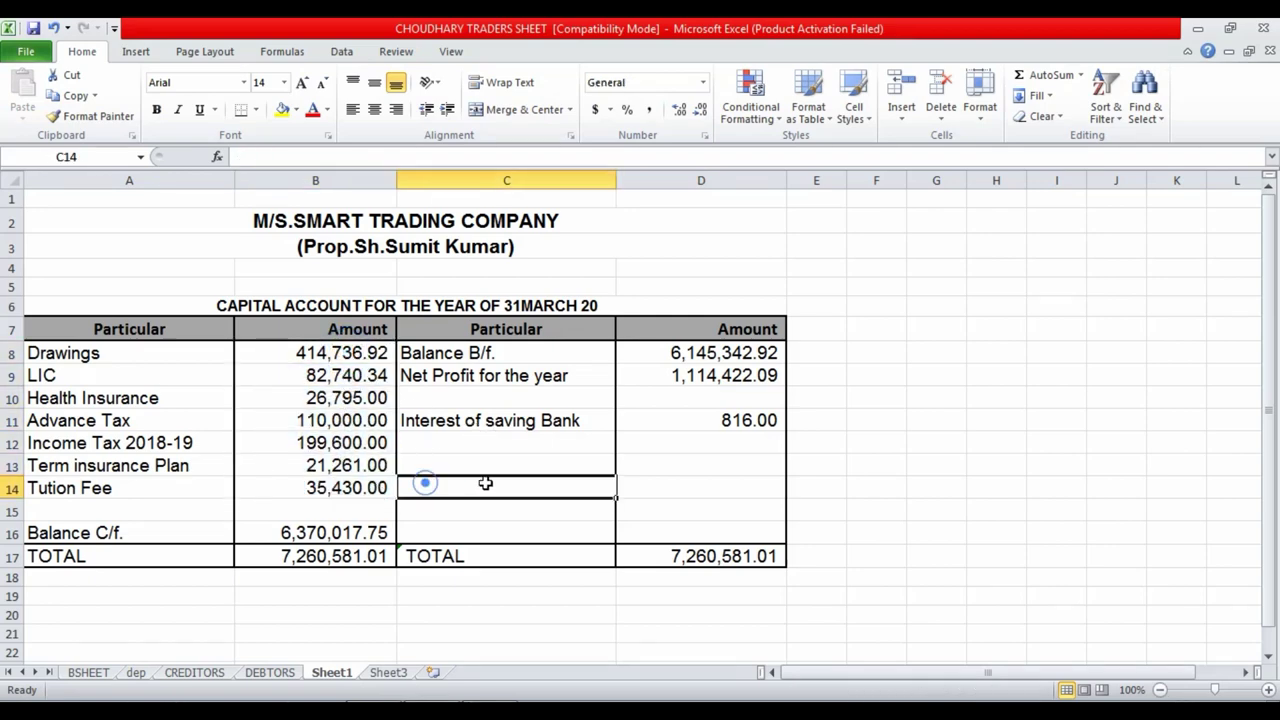
{"action": "left_click", "coordinate": [691, 378]}
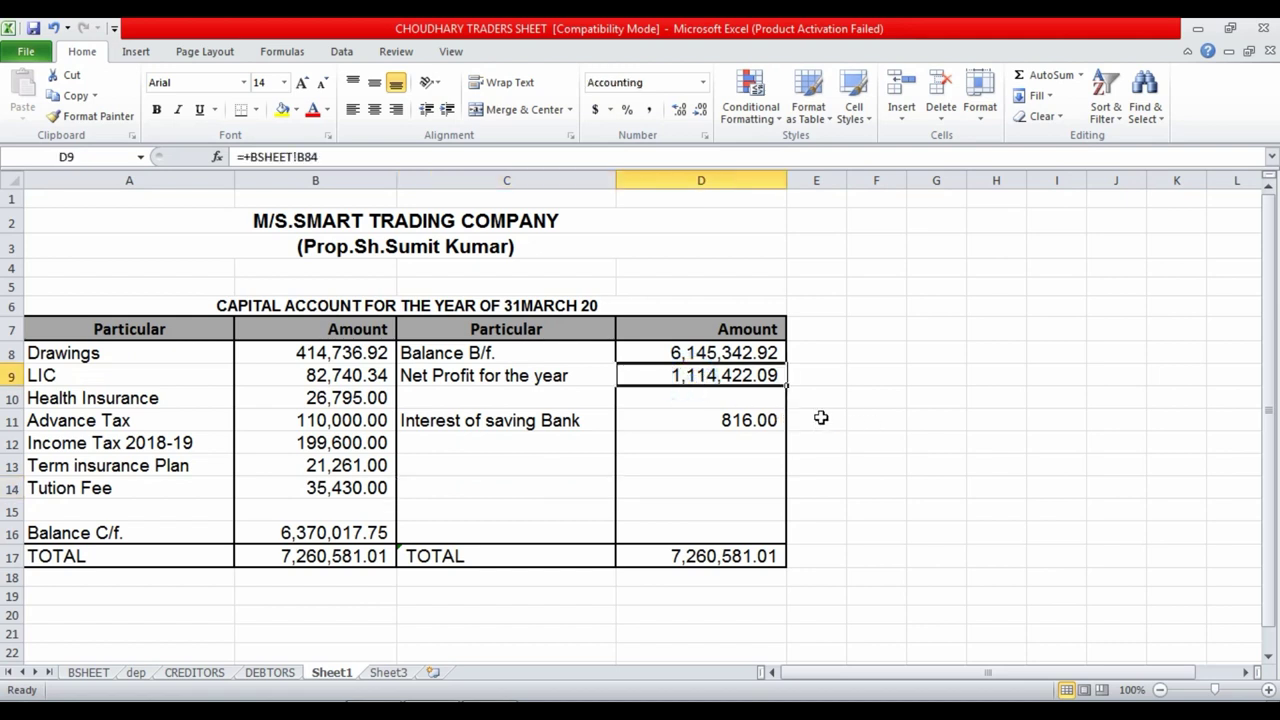
- In TallyPrime journal voucher 8, debit Profit & Loss A/c with 1114422.09, checked against the Net Profit row of the Excel sheet
{"action": "key", "text": "alt+Tab"}
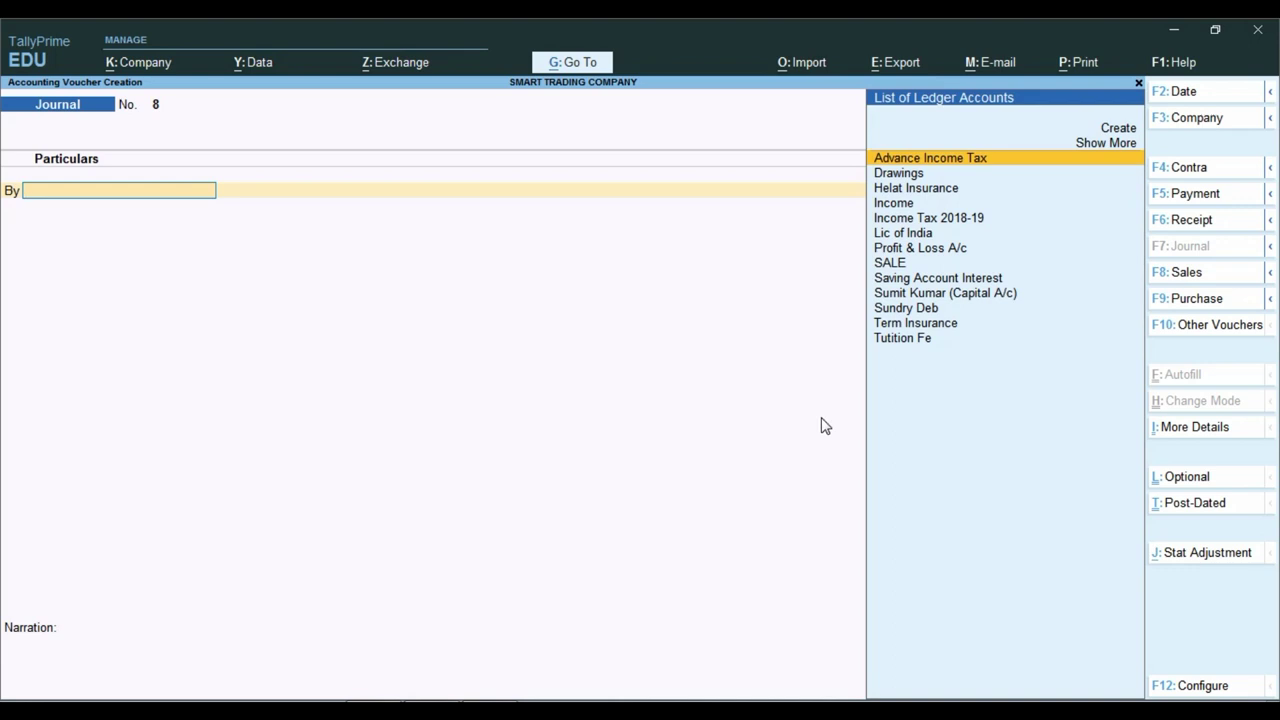
{"action": "type", "text": "Pro"}
{"action": "key", "text": "Return"}
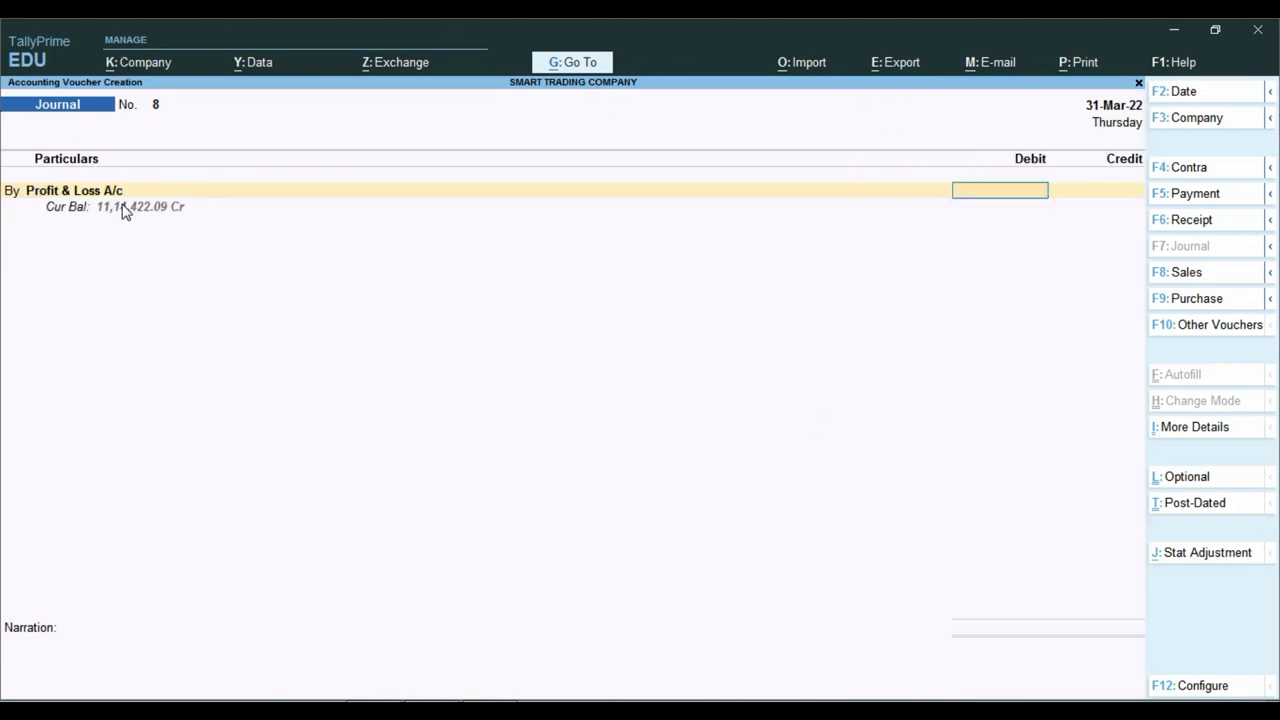
{"action": "key", "text": "ctrl"}
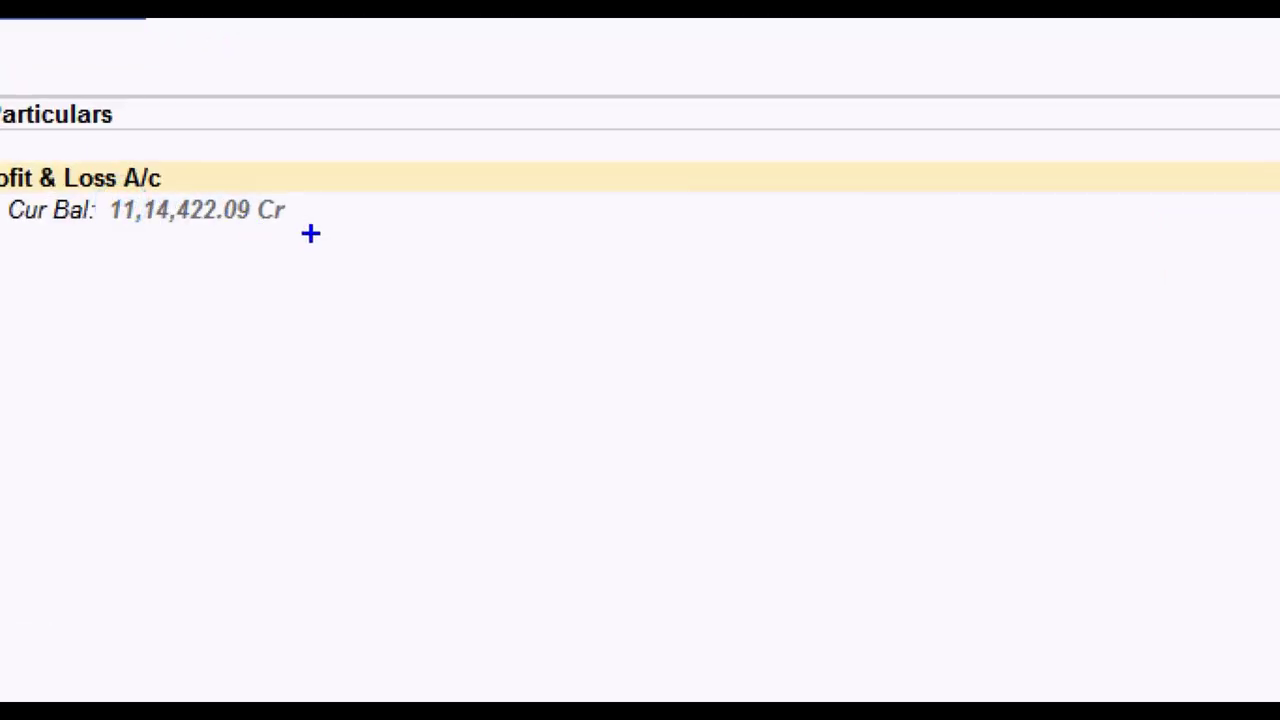
{"action": "key", "text": "alt+Tab"}
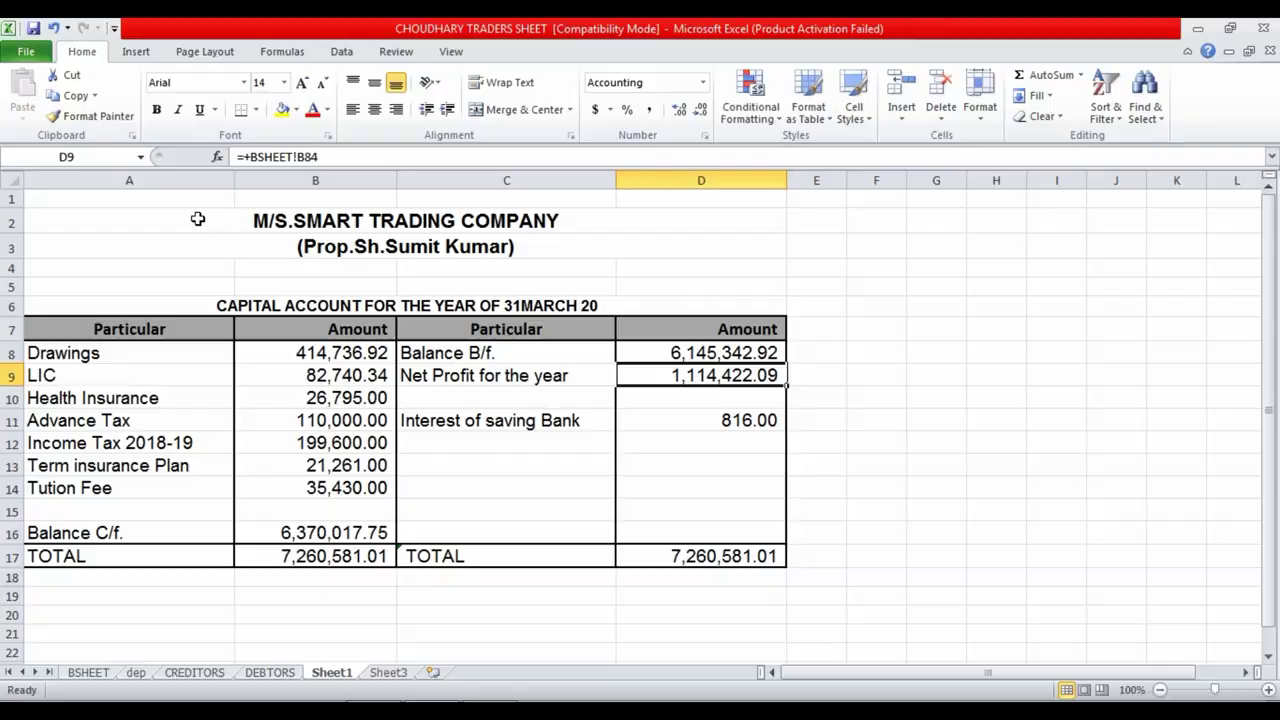
{"action": "key", "text": "alt+Tab"}
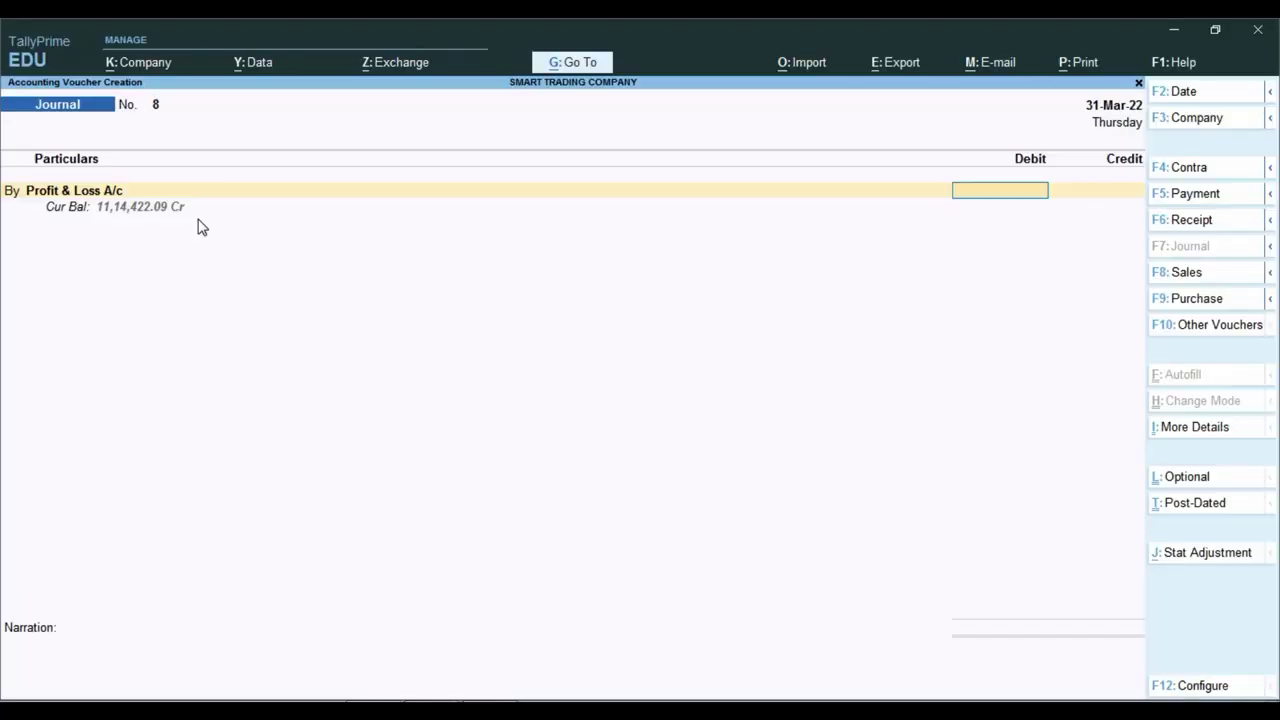
{"action": "type", "text": "1114"}
{"action": "key", "text": "alt+Tab"}
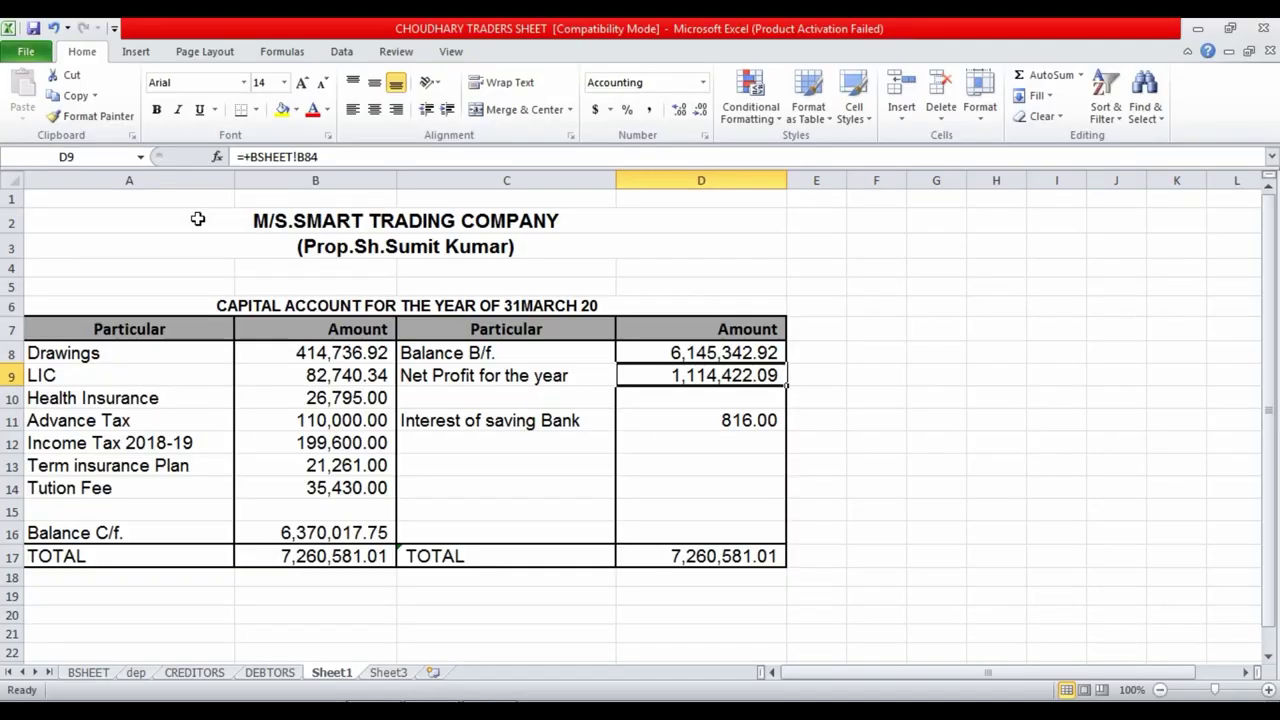
{"action": "key", "text": "alt+Tab"}
{"action": "type", "text": "422.09"}
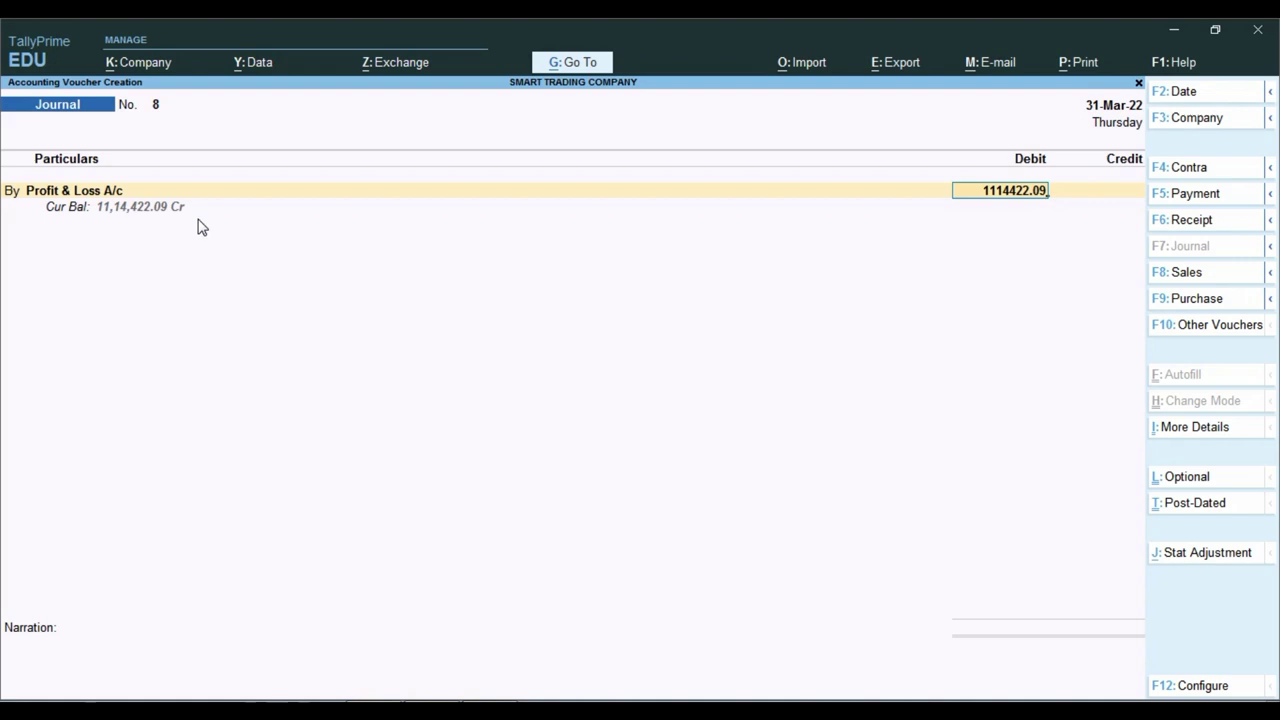
{"action": "key", "text": "Return"}
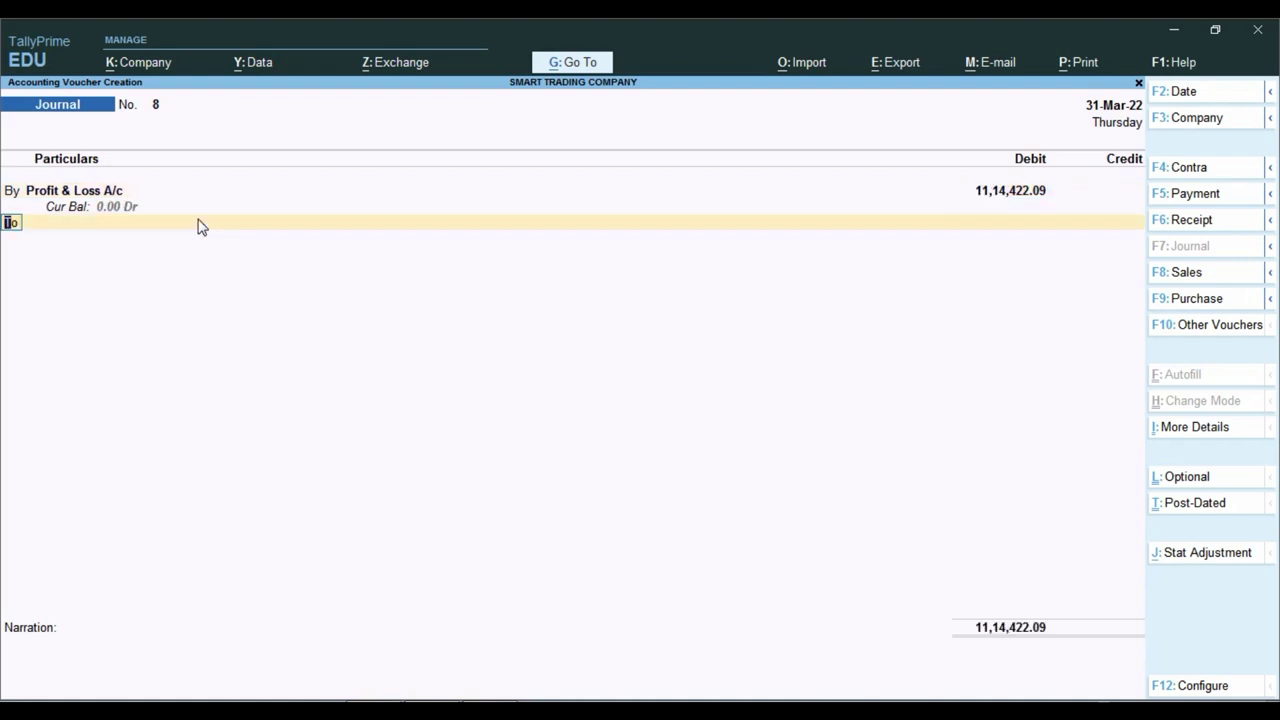
- Credit the proprietor's capital account with 11,14,422.09 and save journal voucher 8 without a narration
{"action": "key", "text": "Return"}
{"action": "type", "text": "Sum"}
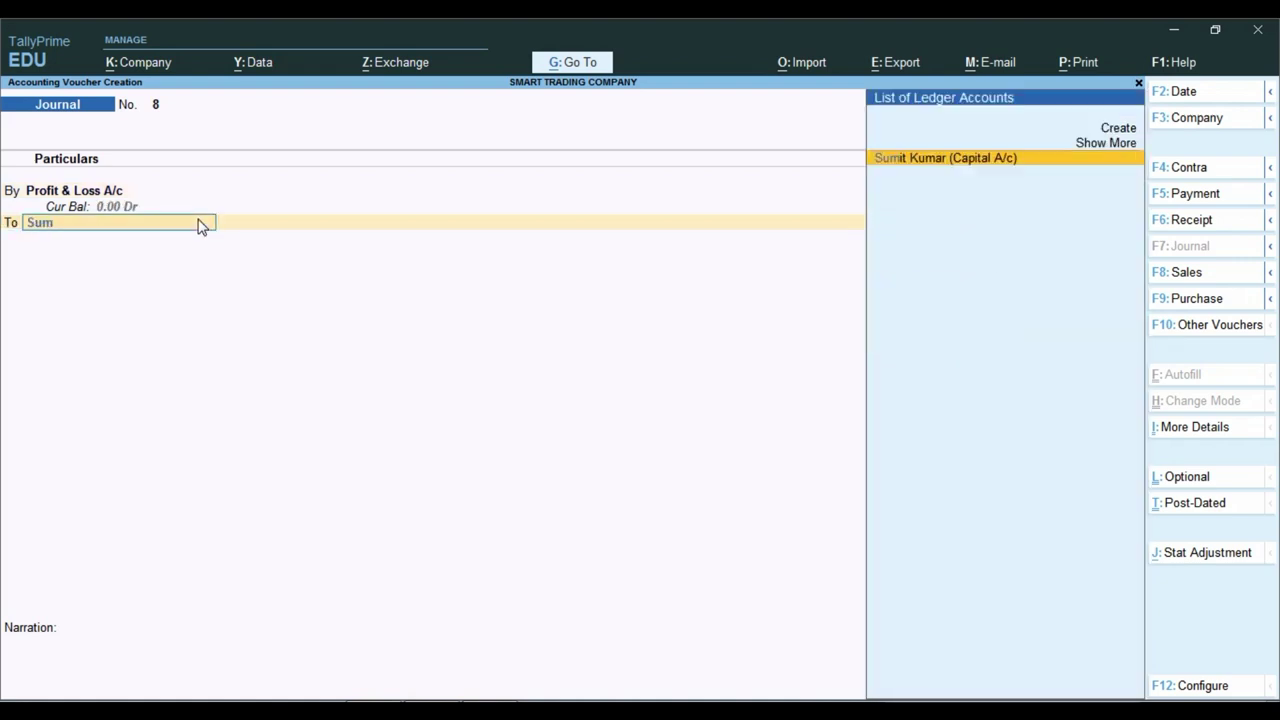
{"action": "key", "text": "Return"}
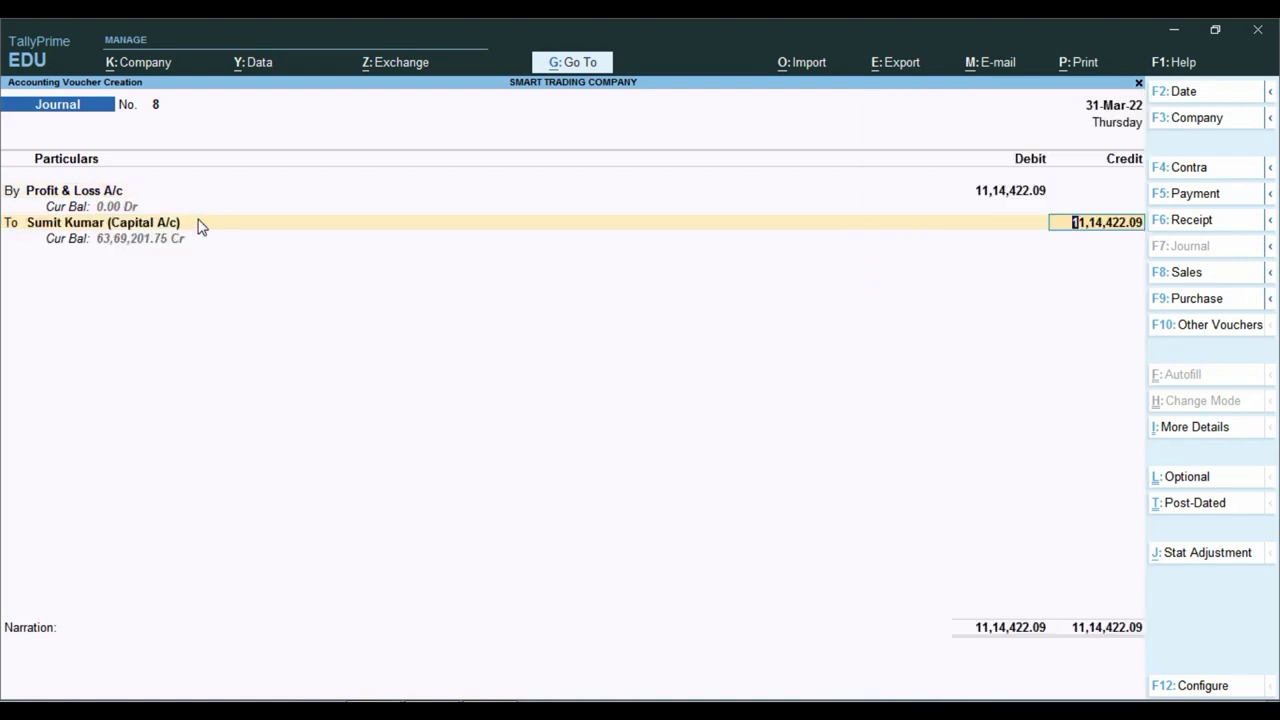
{"action": "key", "text": "Return"}
{"action": "key", "text": "Return"}
{"action": "key", "text": "Return"}
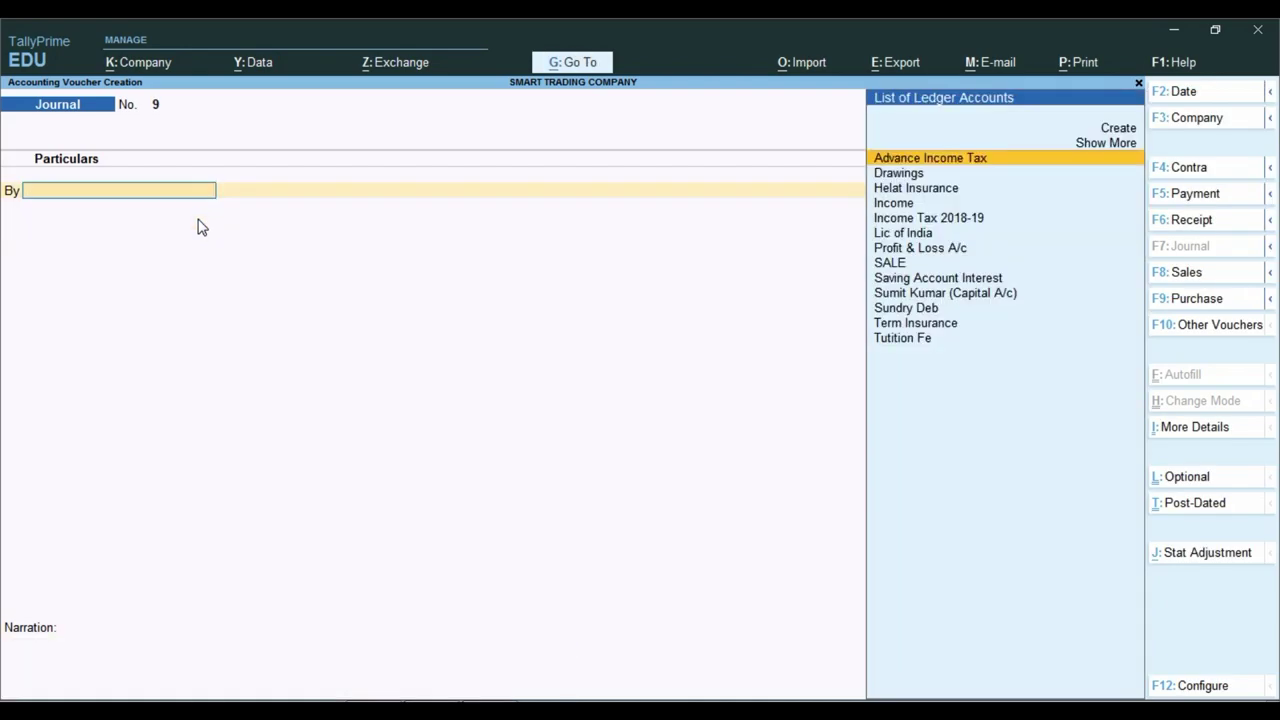
- In journal voucher 9, debit Saving Account Interest with 816, taken from the Interest of saving Bank row of the Excel sheet
{"action": "key", "text": "alt+Tab"}
{"action": "key", "text": "Down"}
{"action": "key", "text": "Down"}
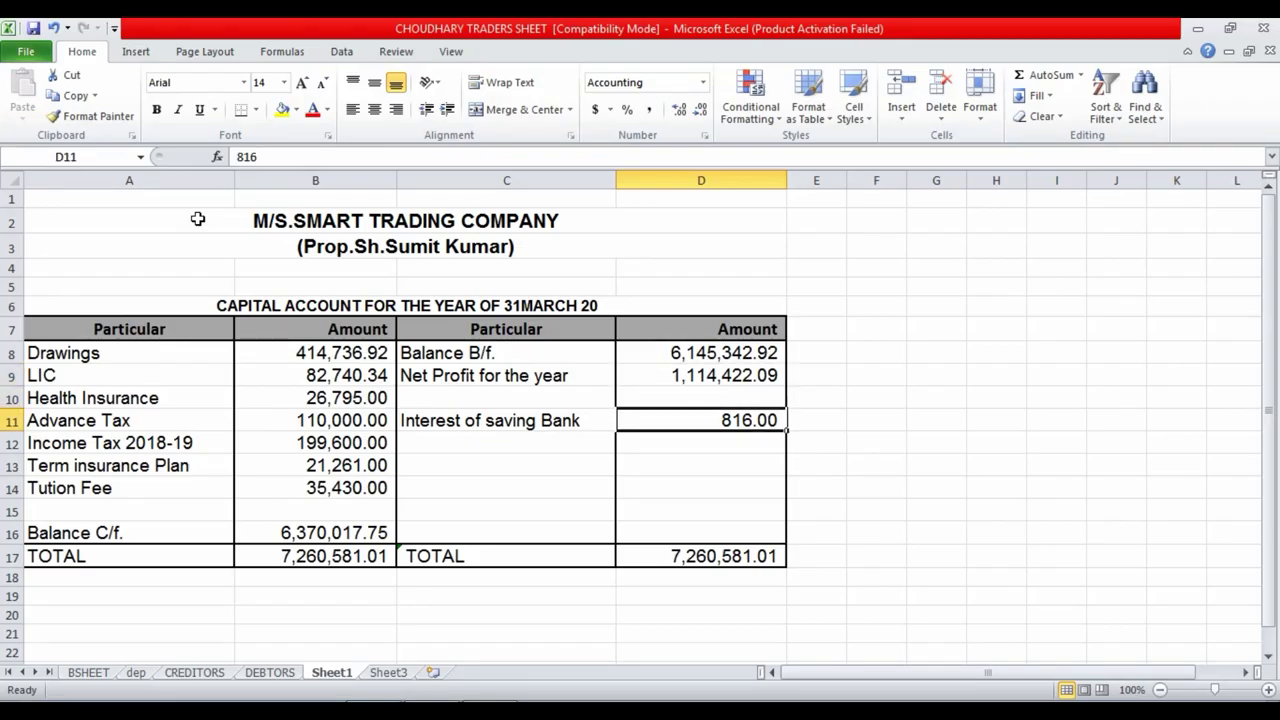
{"action": "key", "text": "alt+Tab"}
{"action": "type", "text": "Inter"}
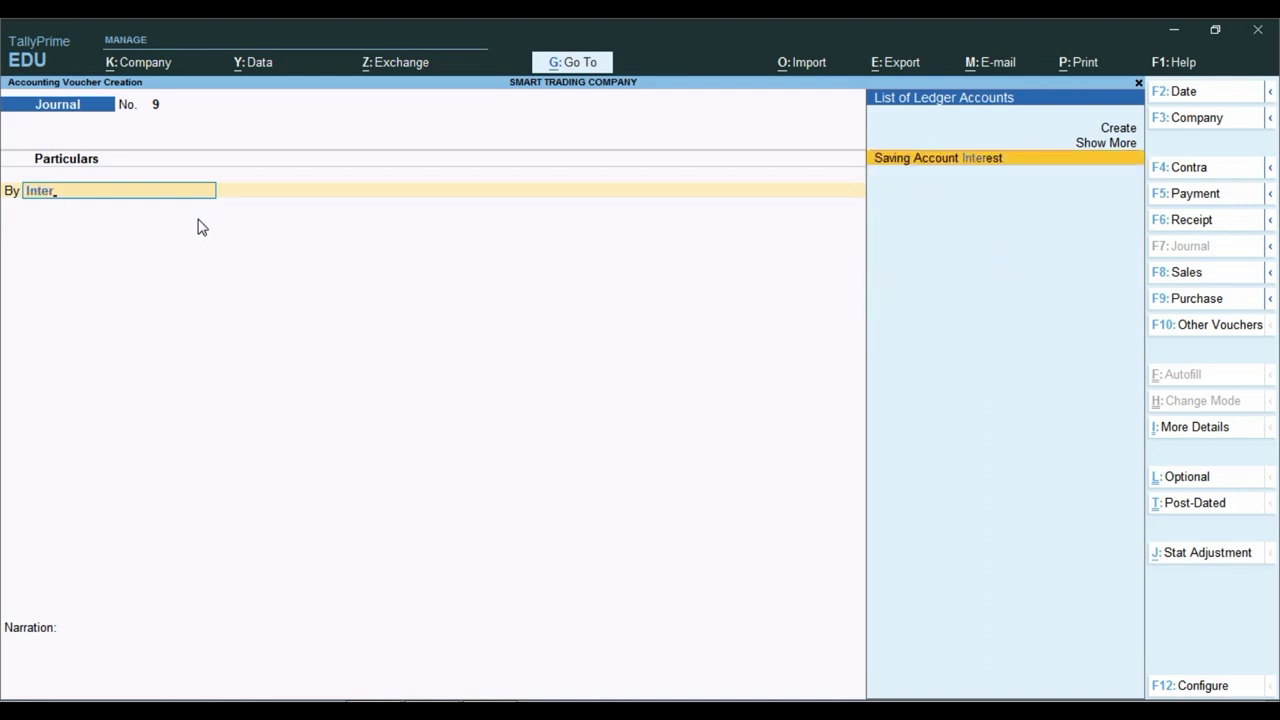
{"action": "key", "text": "Return"}
{"action": "type", "text": "816"}
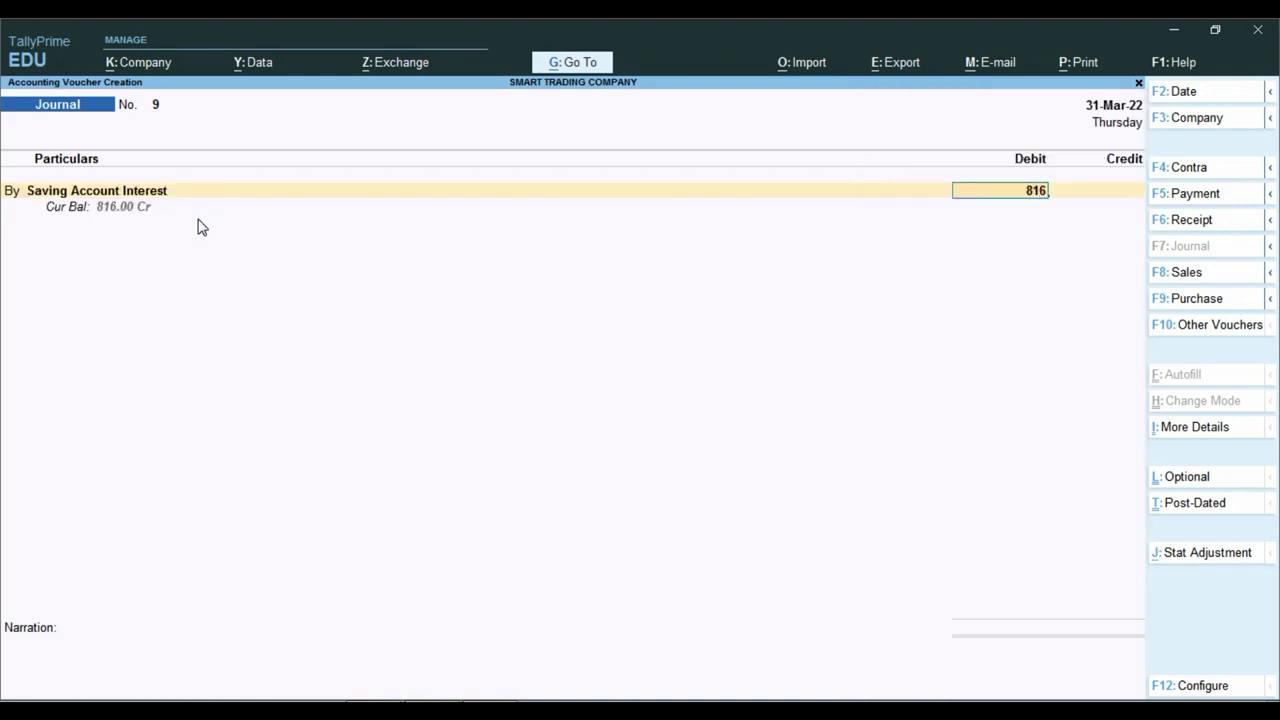
{"action": "key", "text": "Return"}
- Credit the proprietor's capital account with 816.00 and save journal voucher 9 without a narration
{"action": "key", "text": "Return"}
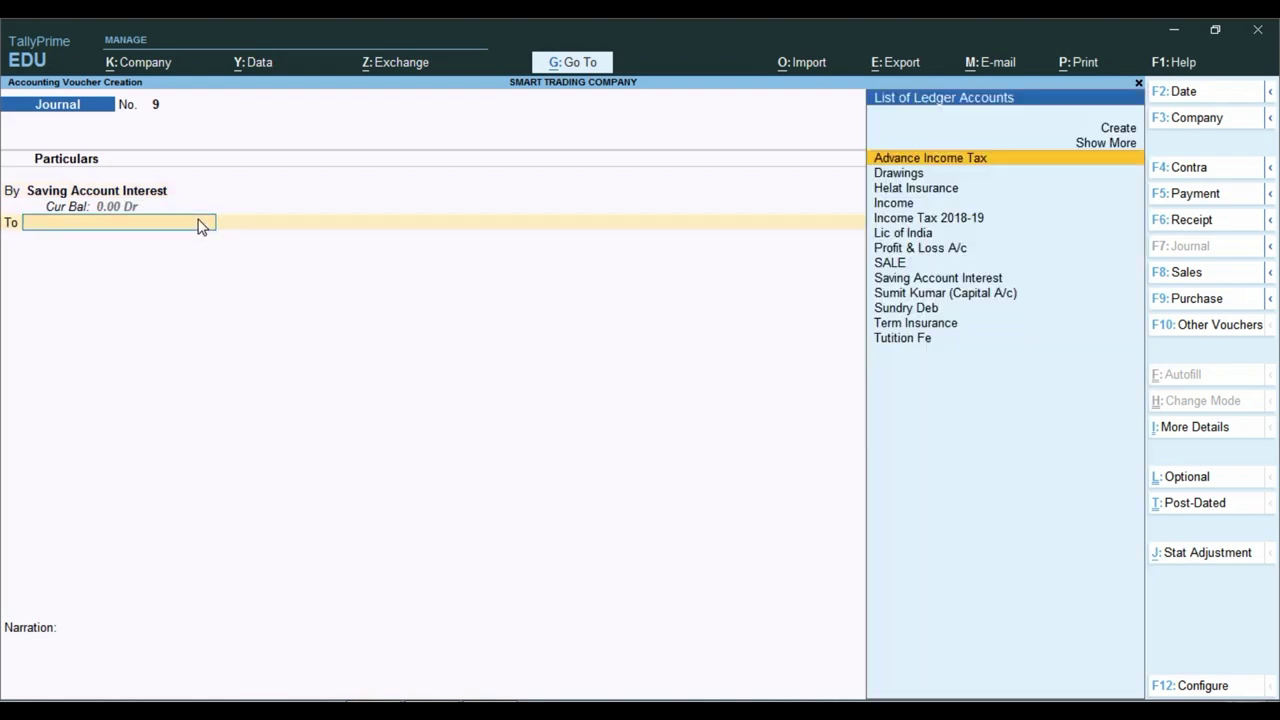
{"action": "type", "text": "Su"}
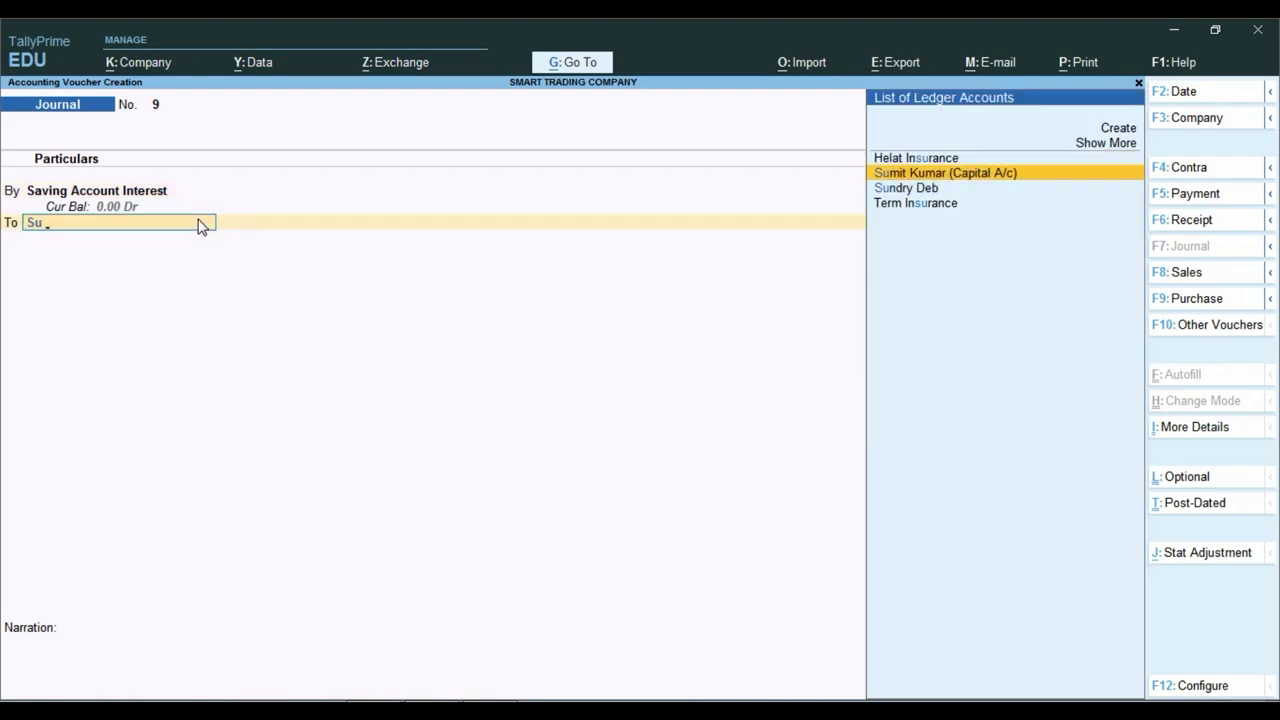
{"action": "key", "text": "Return"}
{"action": "key", "text": "Return"}
{"action": "key", "text": "Return"}
{"action": "key", "text": "Return"}
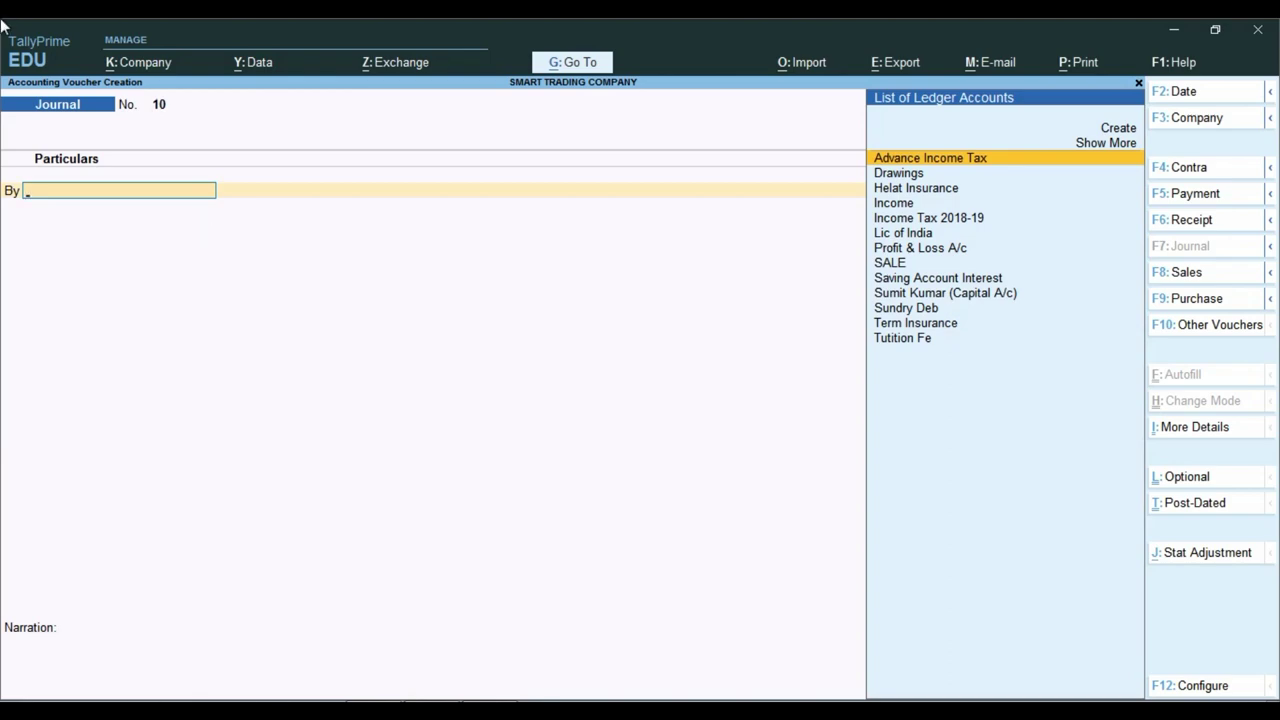
- Review the Excel capital account, return to TallyPrime, and quit voucher entry to open the detailed Balance Sheet
{"action": "left_click", "coordinate": [437, 697]}
{"action": "left_click", "coordinate": [403, 490]}
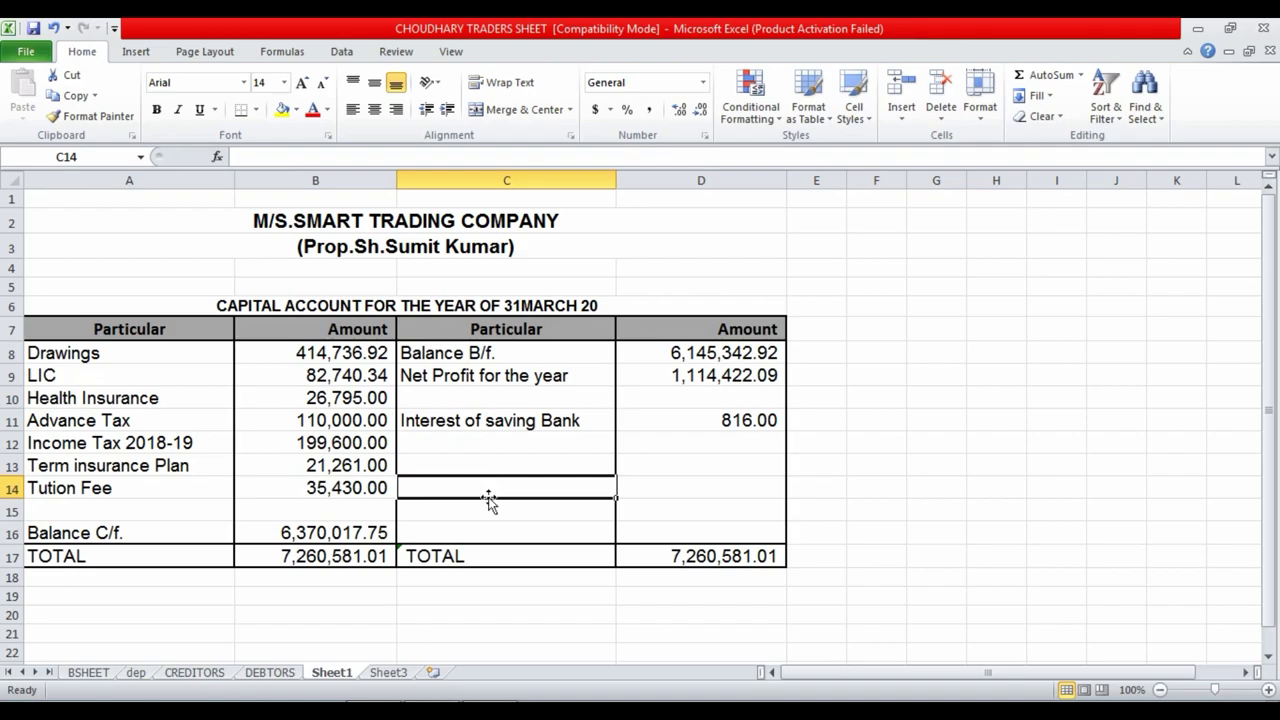
{"action": "key", "text": "alt+Tab"}
{"action": "key", "text": "Escape"}
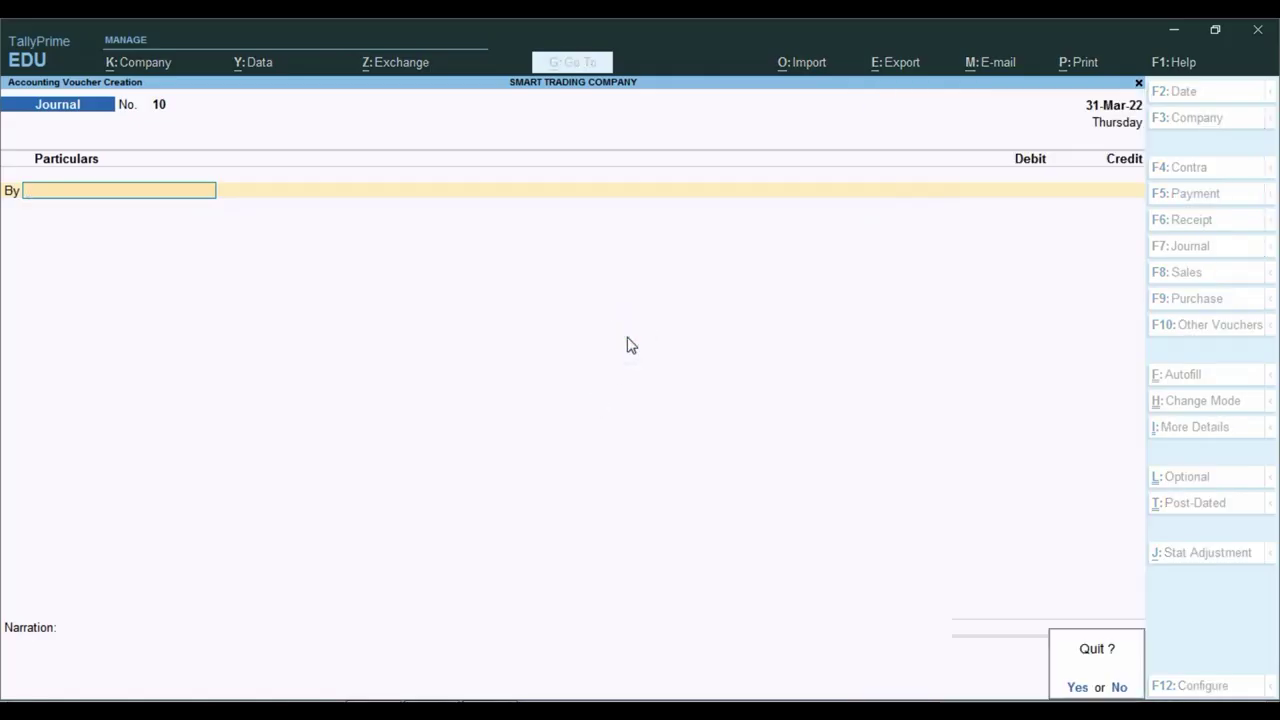
{"action": "key", "text": "y"}
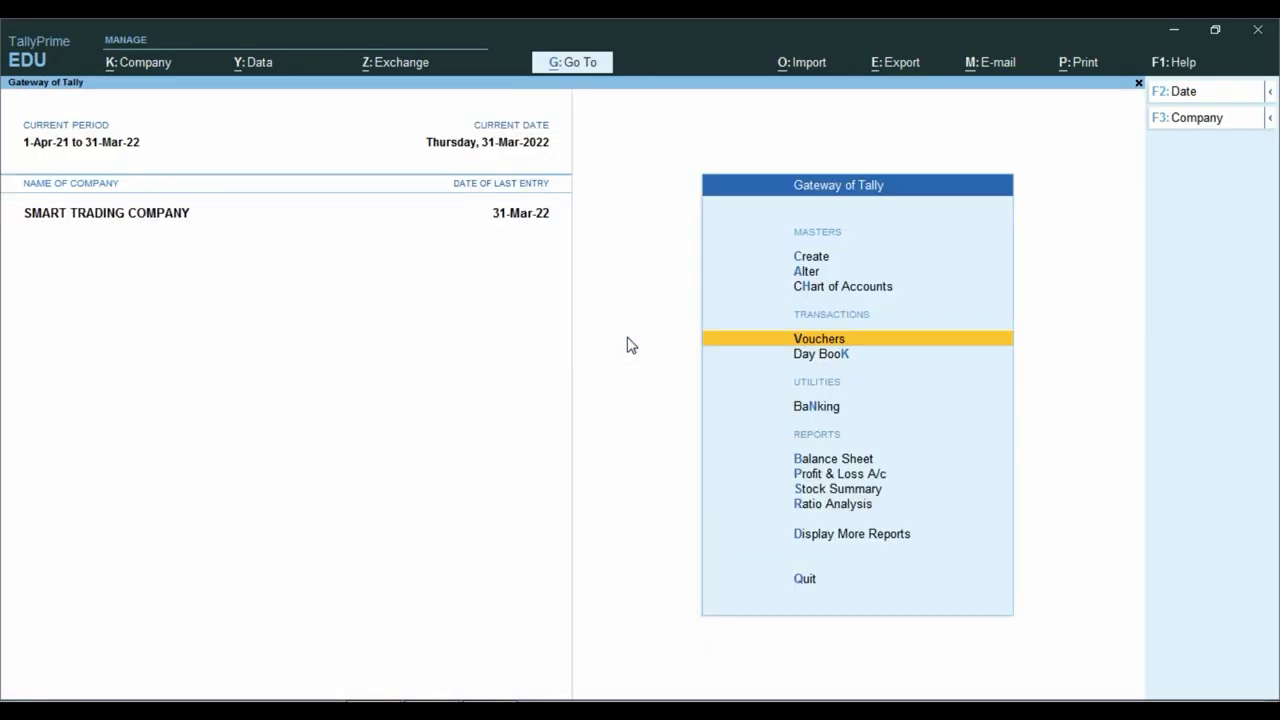
{"action": "key", "text": "b"}
{"action": "key", "text": "alt+F5"}
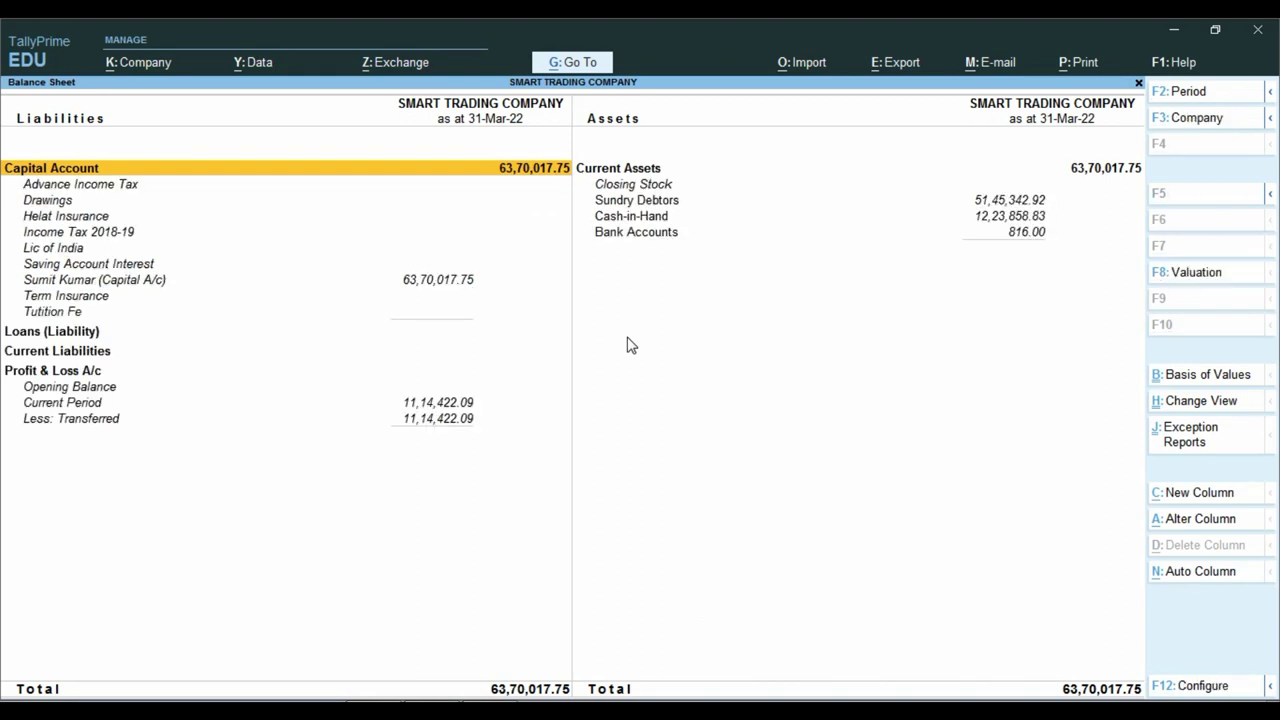
- Compare the Capital Account total with the proprietor's capital ledger balance on the liabilities side of the Balance Sheet
{"action": "left_click", "coordinate": [308, 199]}
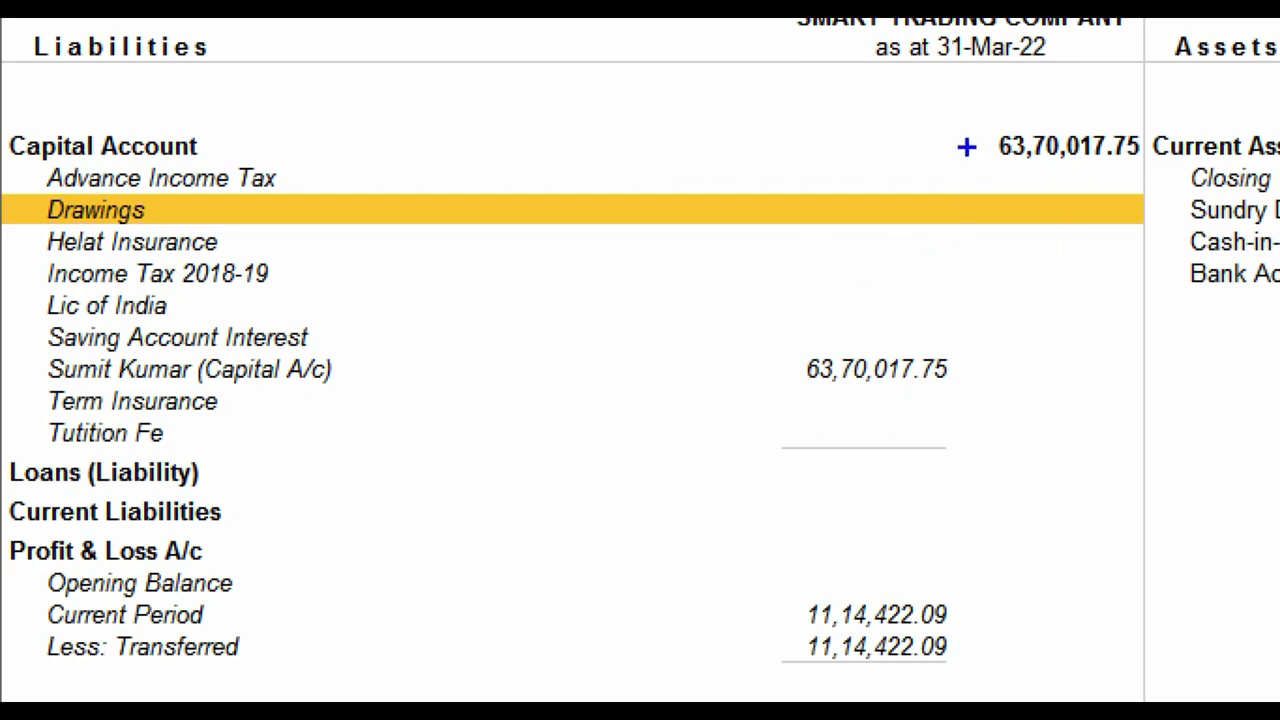
{"action": "left_click_drag", "start_coordinate": [941, 104], "coordinate": [1145, 179]}
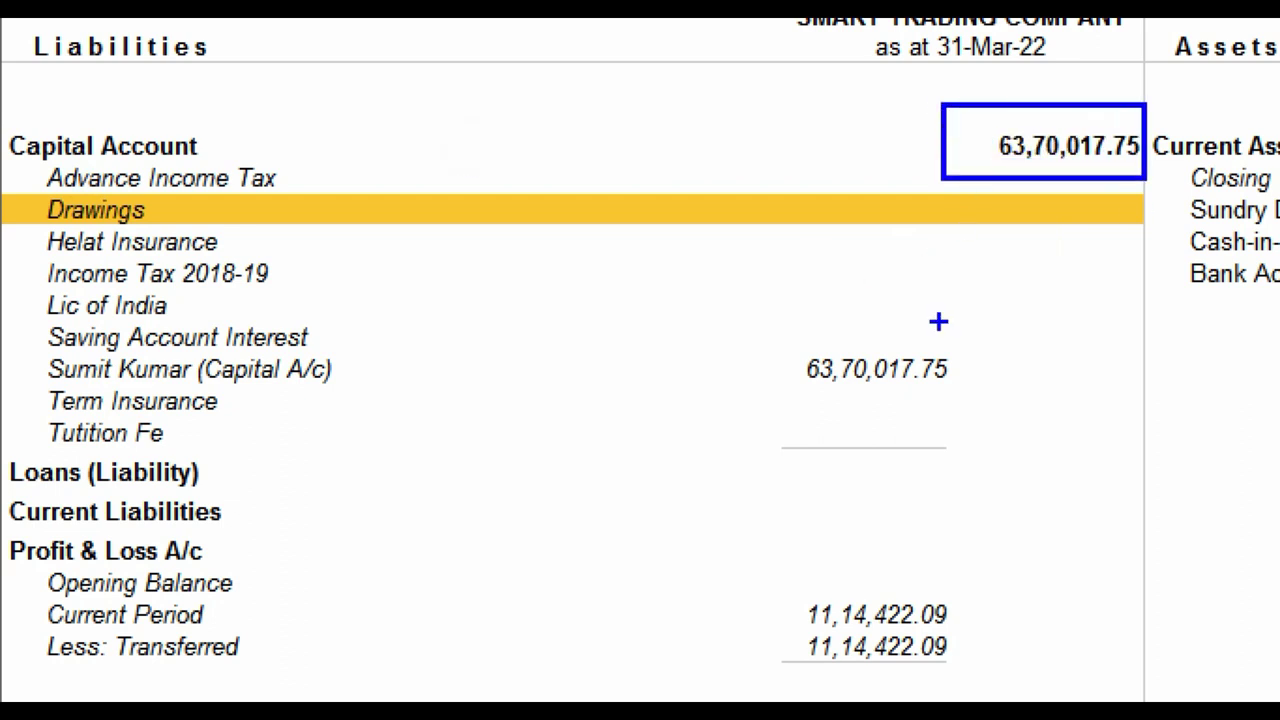
{"action": "left_click_drag", "start_coordinate": [703, 320], "coordinate": [1017, 404]}
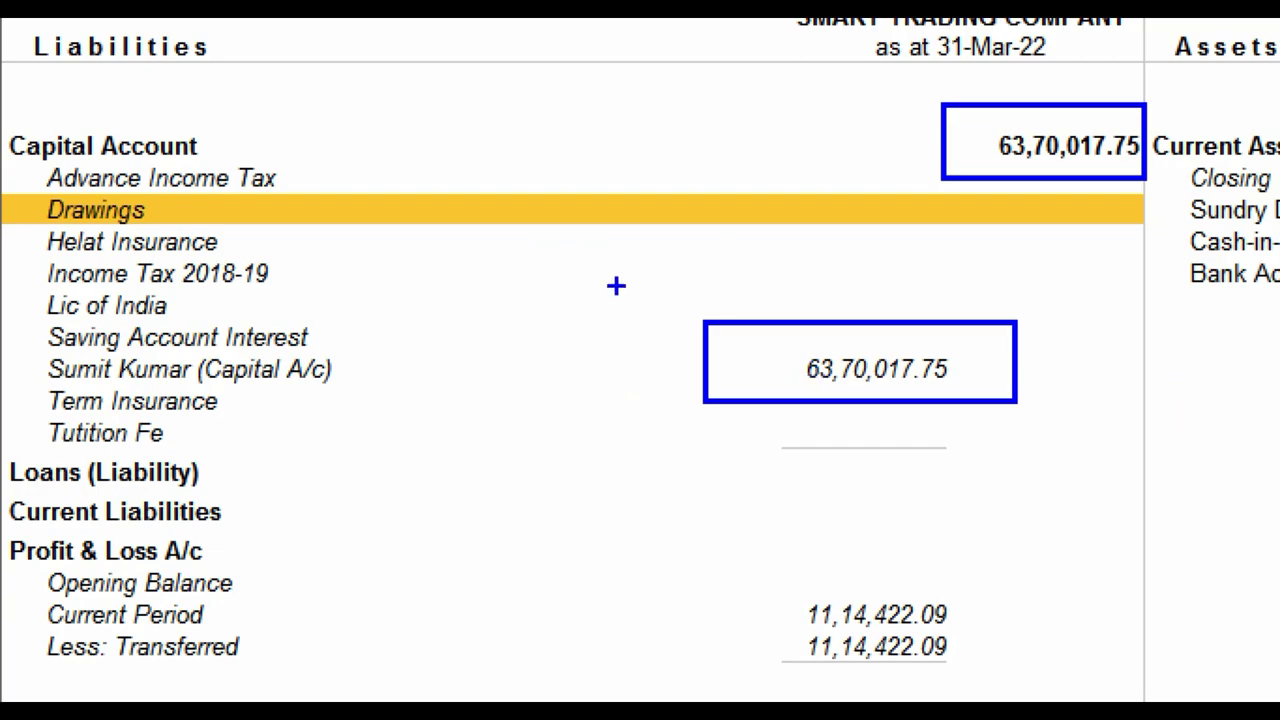
{"action": "key", "text": "ctrl+1"}
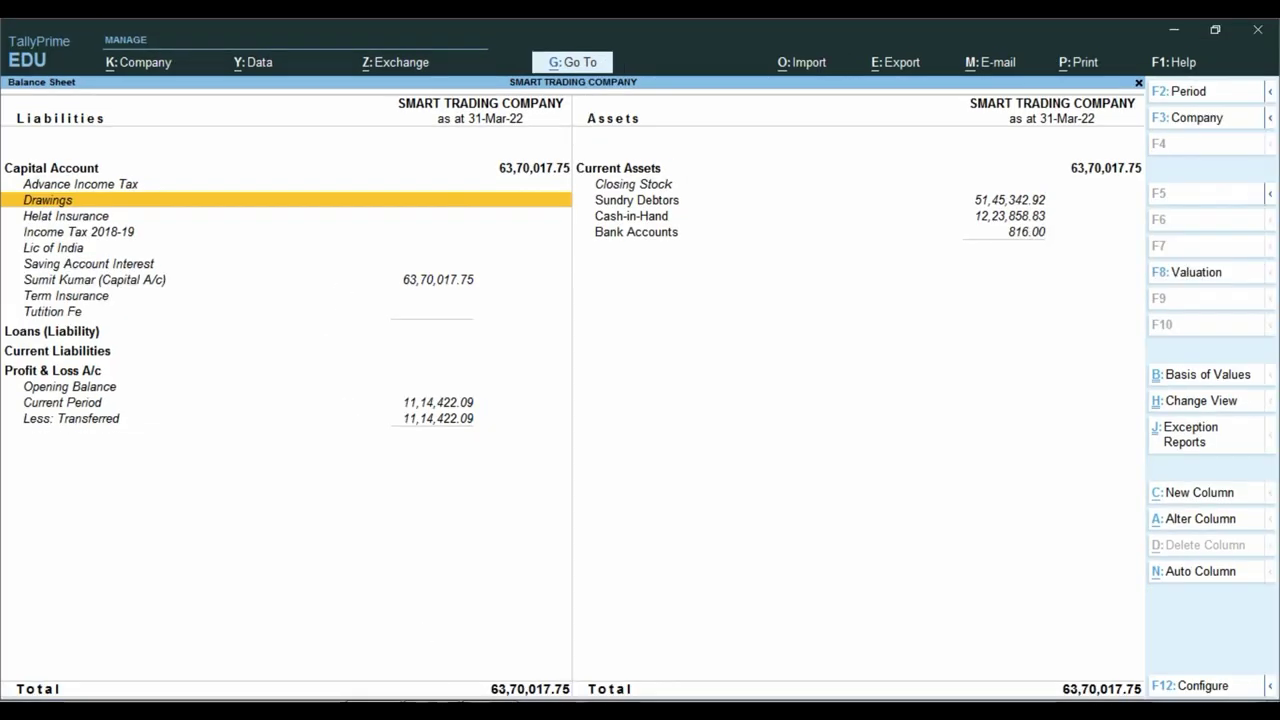
- Switch to Excel and examine the Capital's A/C amount in the balance sheet on Sheet3
{"action": "key", "text": "alt+Tab"}
{"action": "left_click", "coordinate": [388, 672]}
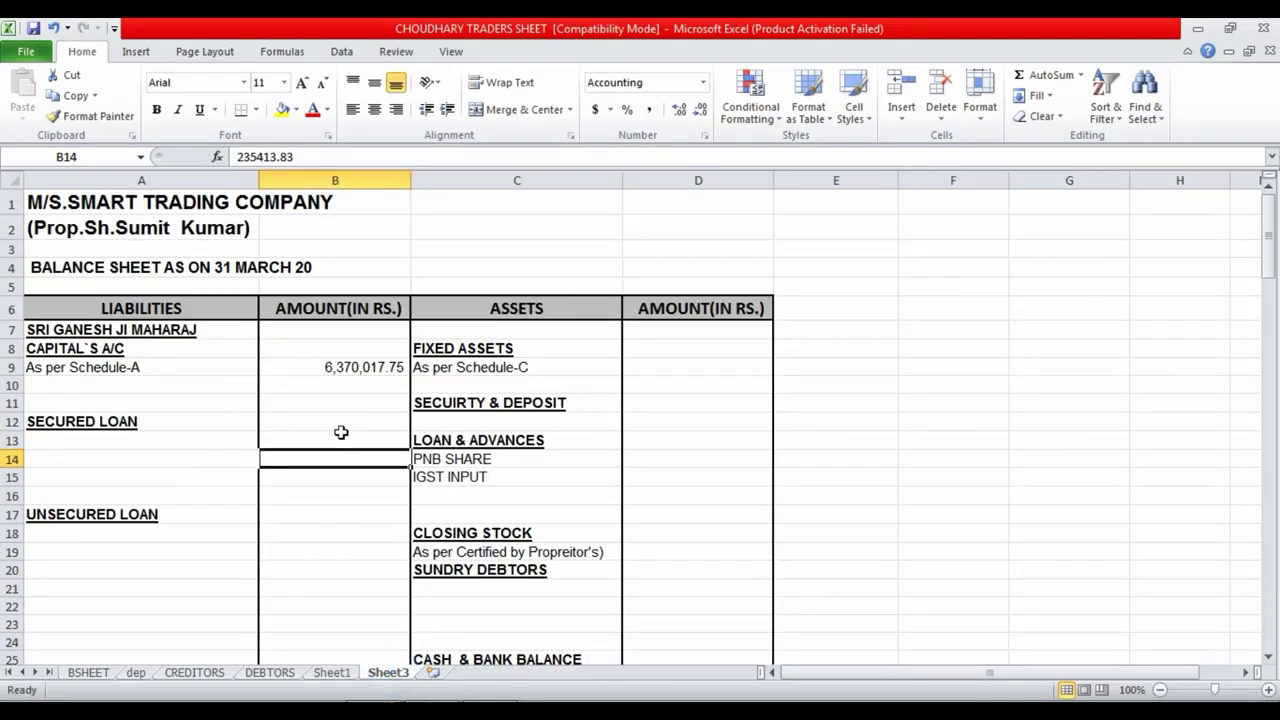
{"action": "key", "text": "ctrl+1"}
{"action": "left_click", "coordinate": [316, 396]}
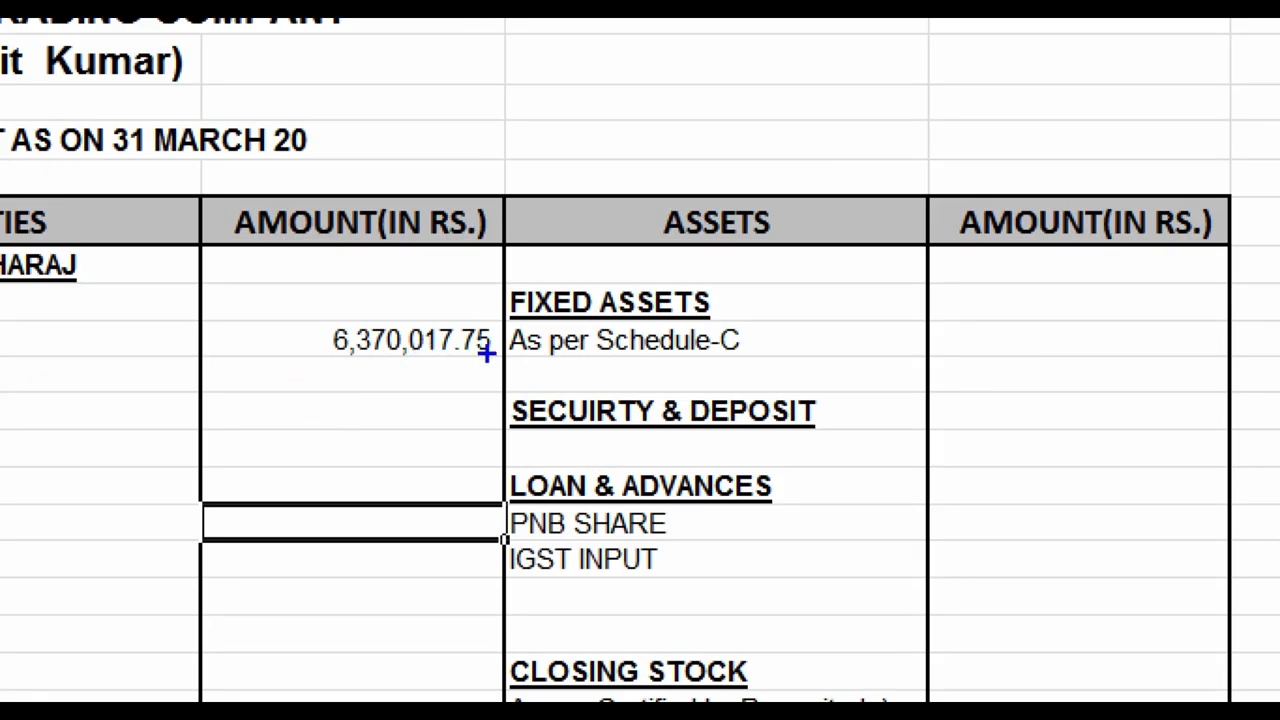
{"action": "key", "text": "Escape"}
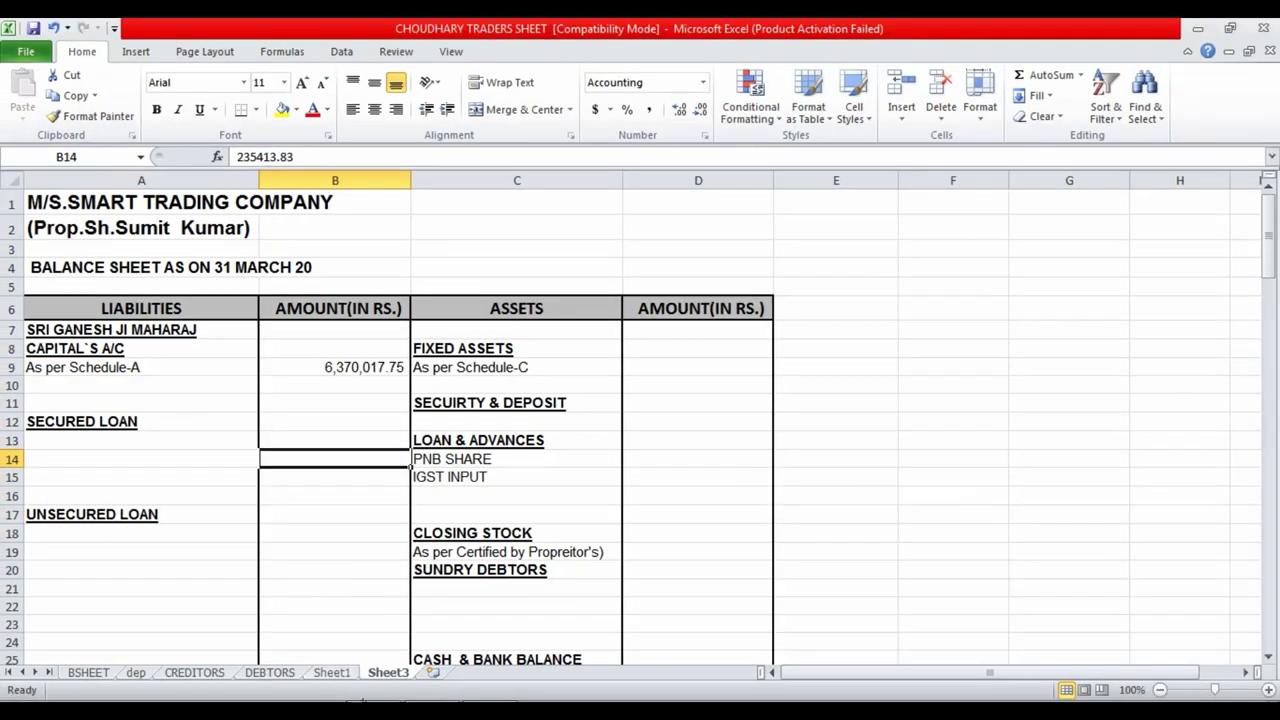
- Switch back to TallyPrime and check the Balance Sheet's Capital Account total against the Excel capital amount
{"action": "key", "text": "alt+Tab"}
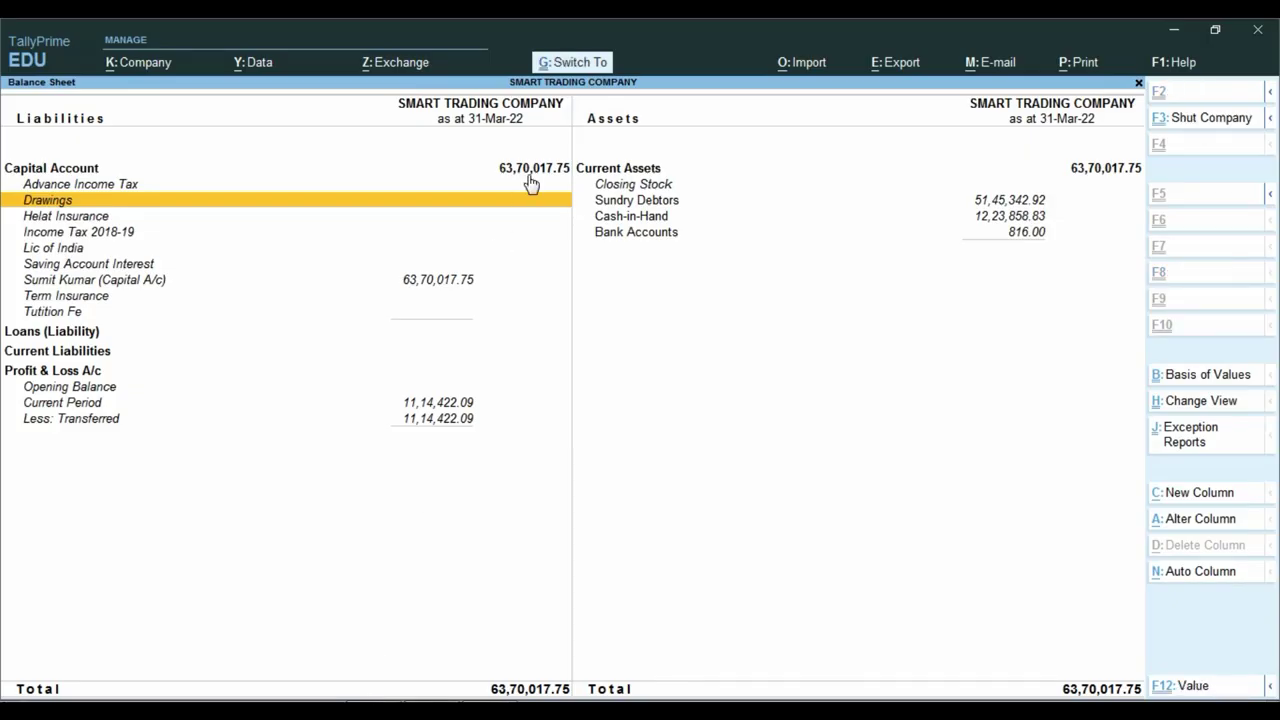
{"action": "key", "text": "ctrl+1"}
{"action": "left_click", "coordinate": [574, 230]}
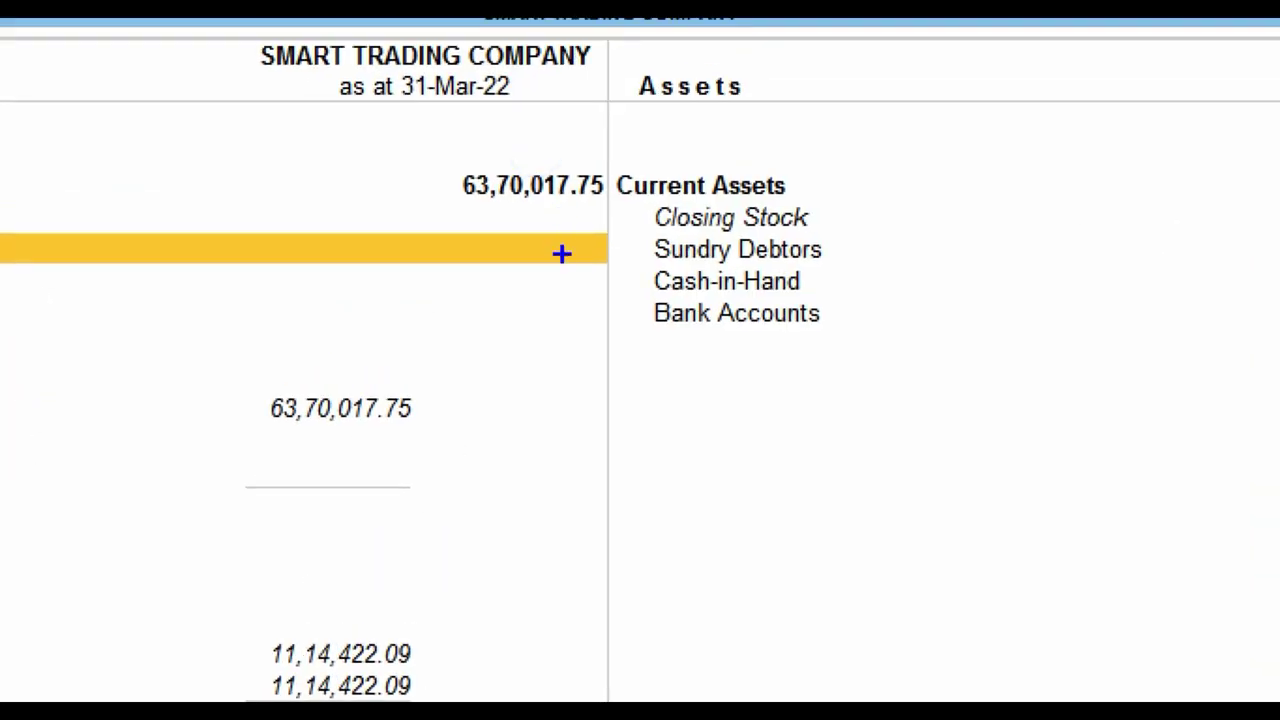
{"action": "key", "text": "Escape"}
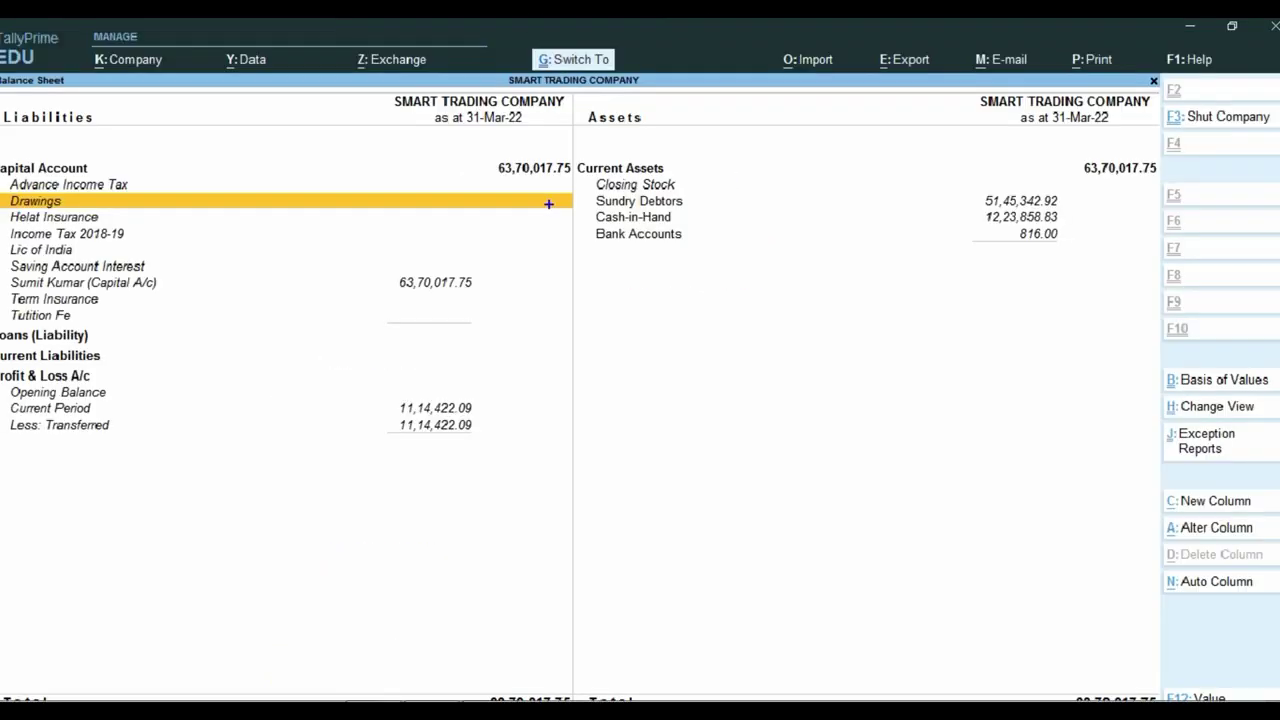
{"action": "key", "text": "ctrl+1"}
{"action": "left_click", "coordinate": [520, 171]}
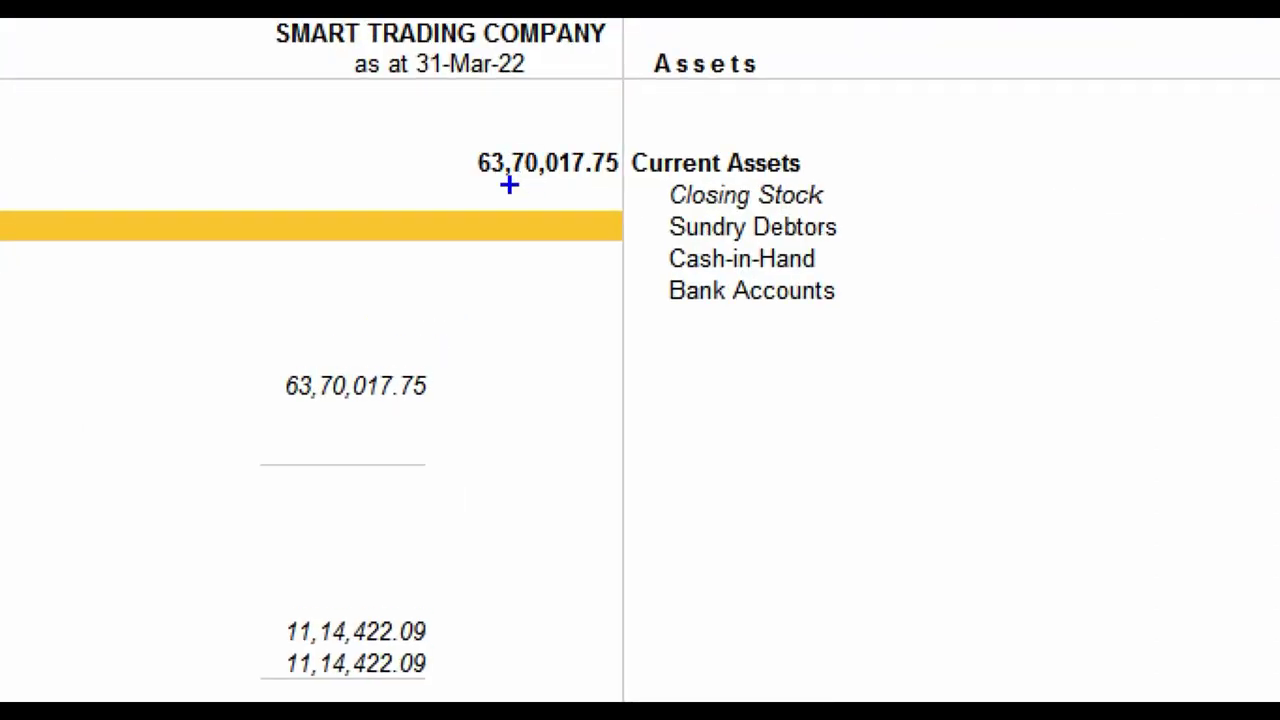
{"action": "key", "text": "Escape"}
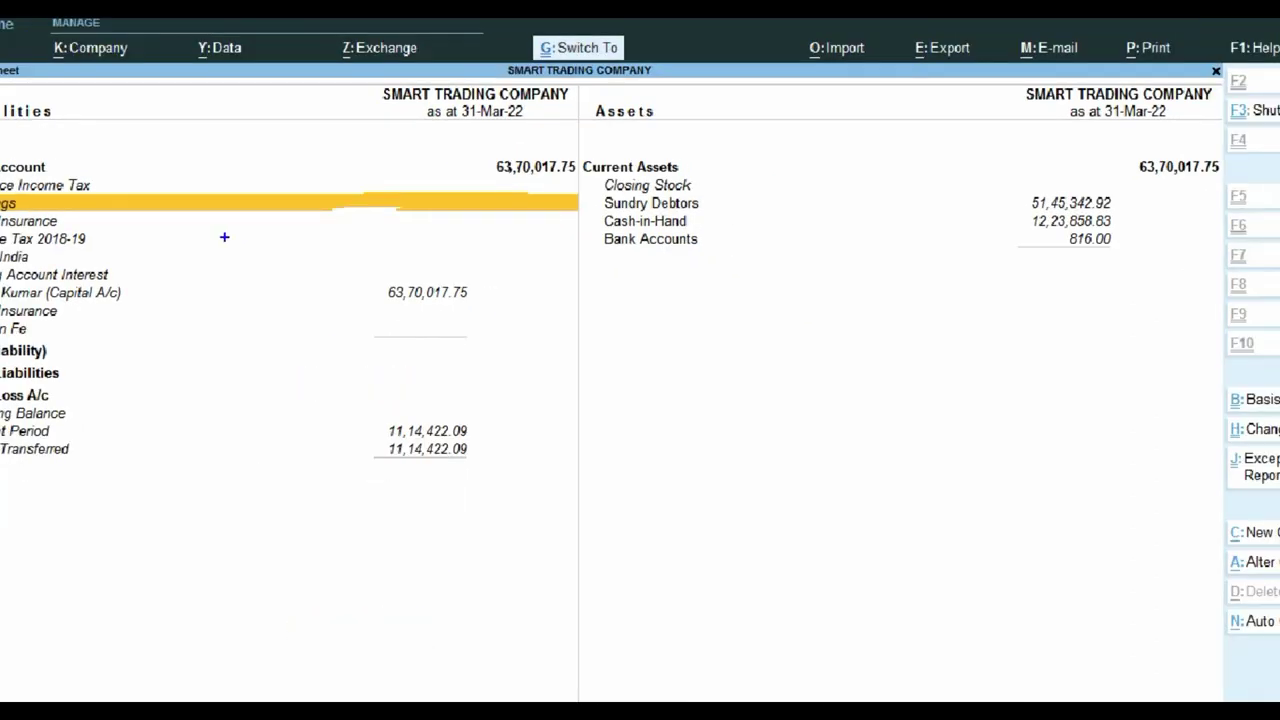
{"action": "key", "text": "Escape"}
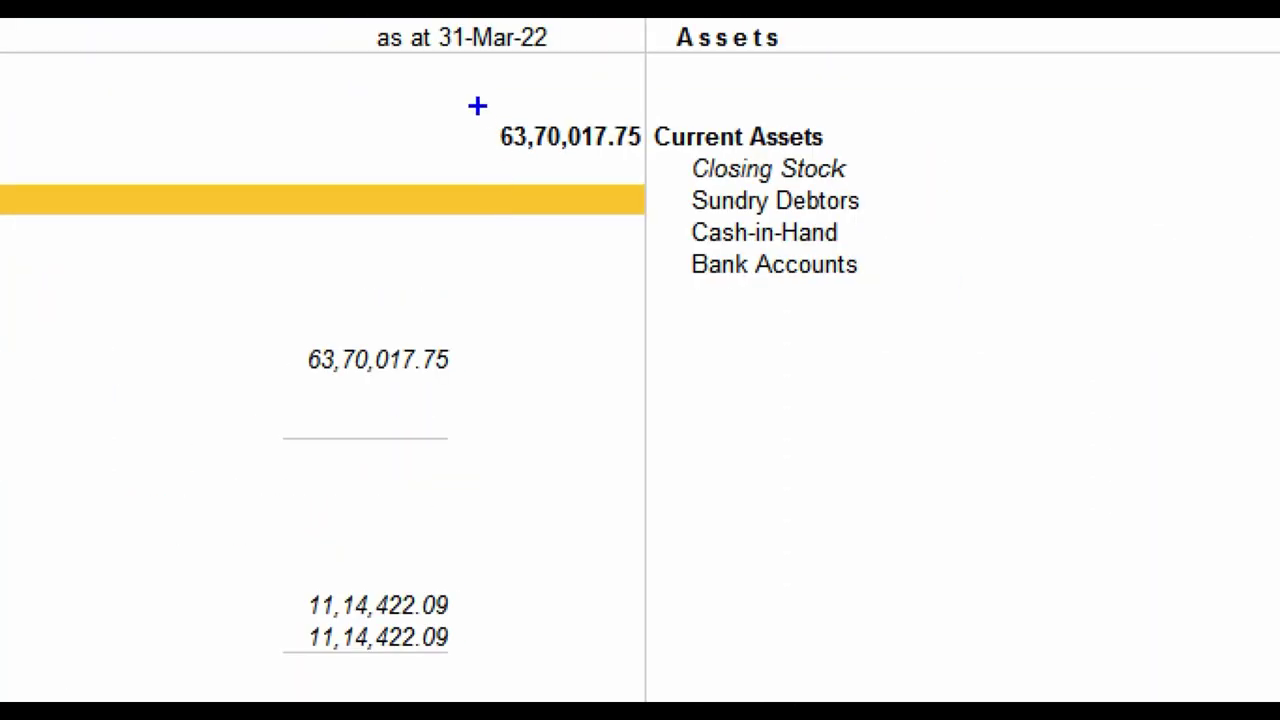
{"action": "left_click", "coordinate": [484, 149]}
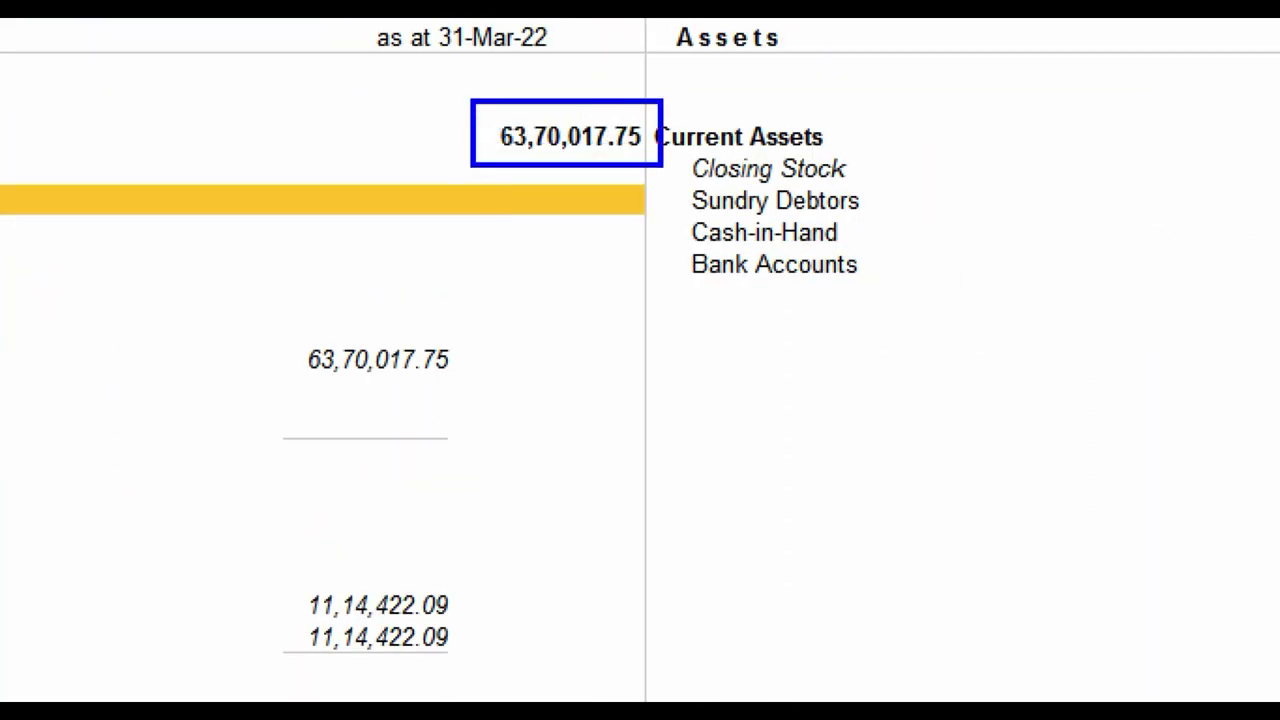